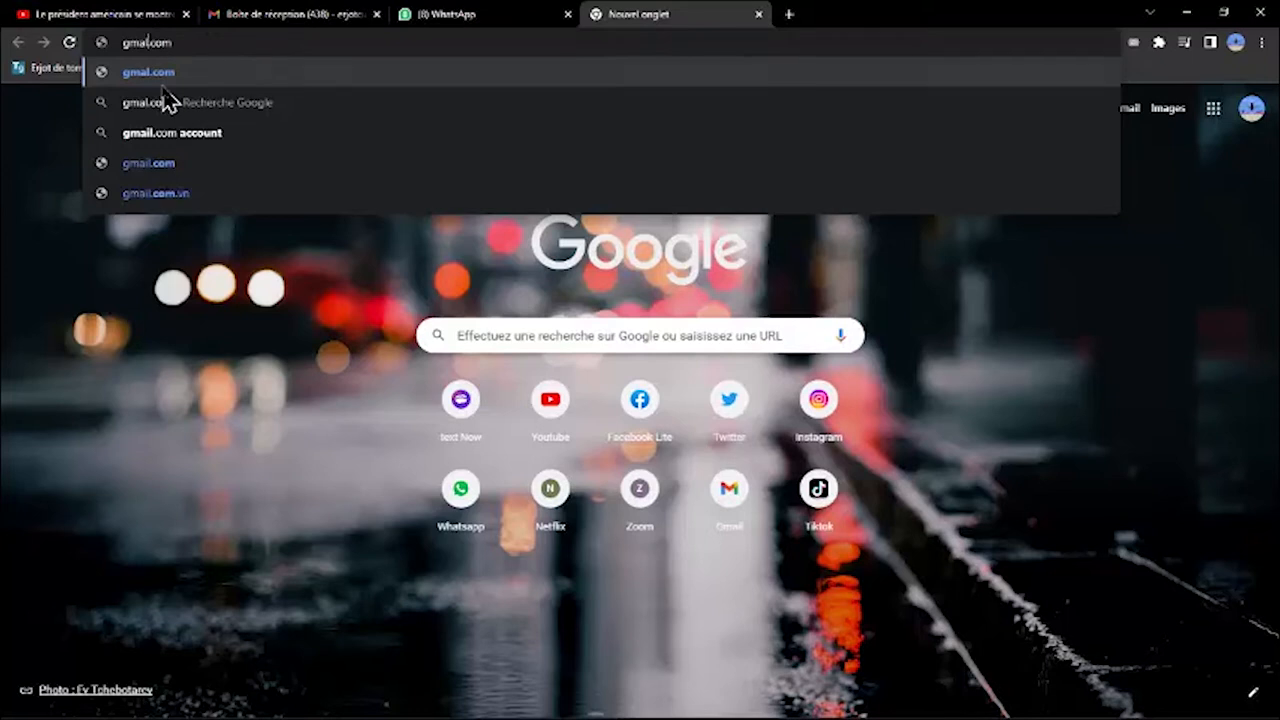
# Switch to the Gmail inbox and open Google Drive (Disque) from the Google apps.
pyautogui.write('i')
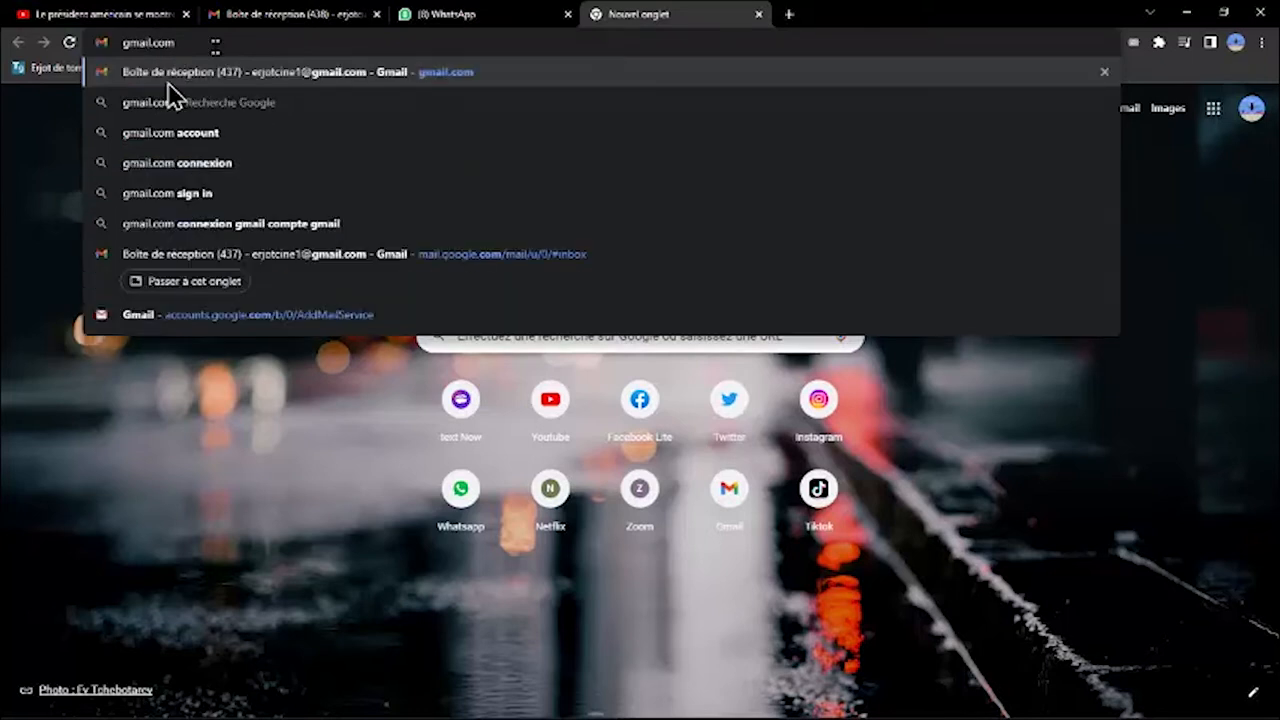
pyautogui.click(318, 16)
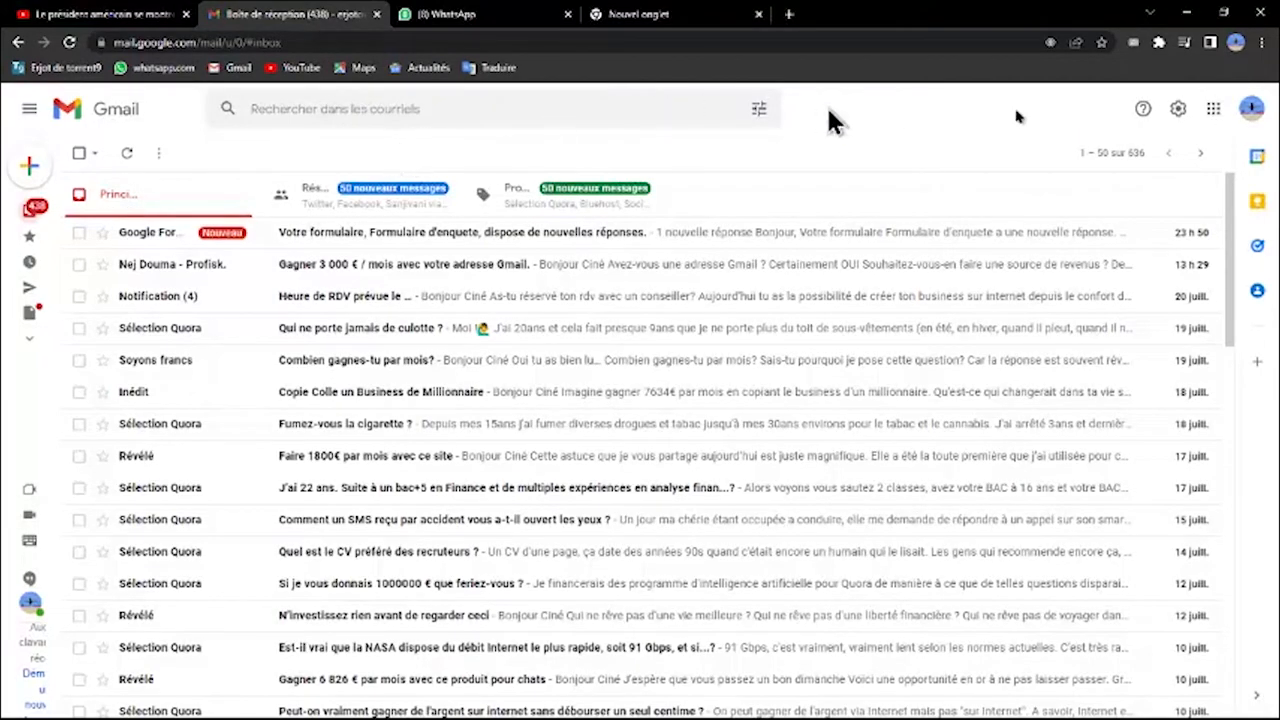
pyautogui.click(1215, 112)
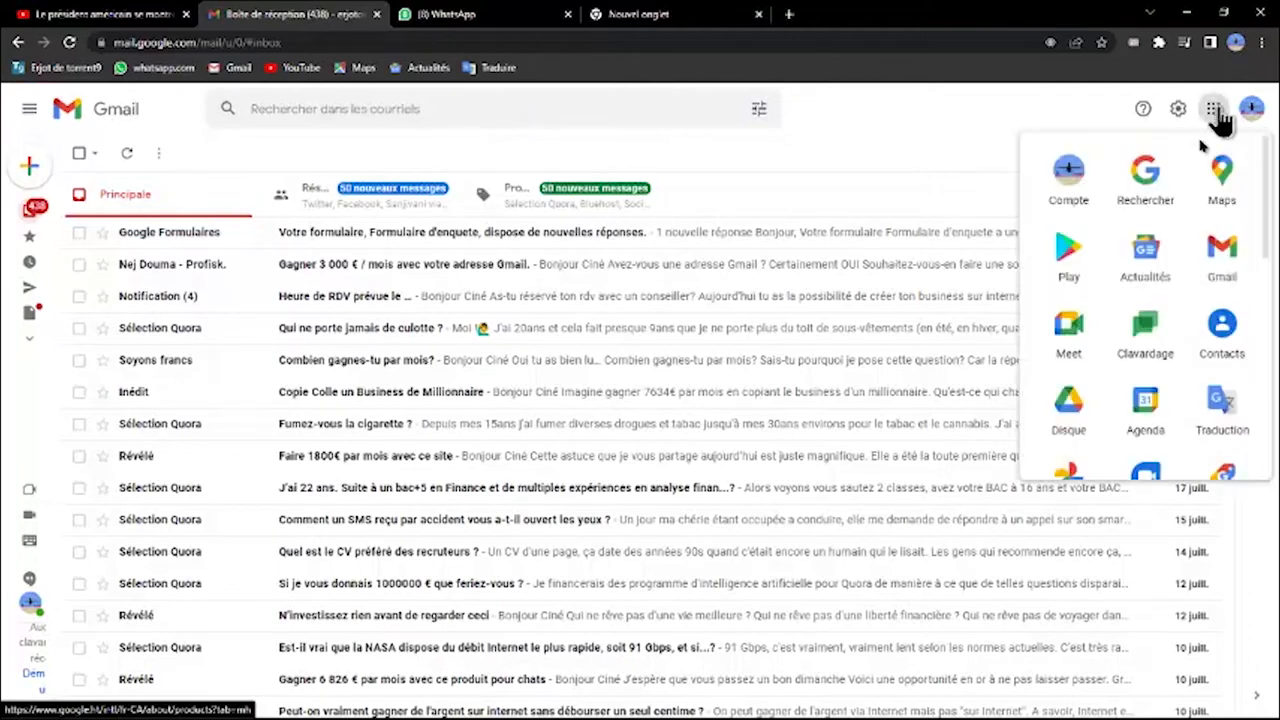
pyautogui.moveTo(1216, 200); pyautogui.dragTo(1065, 482)
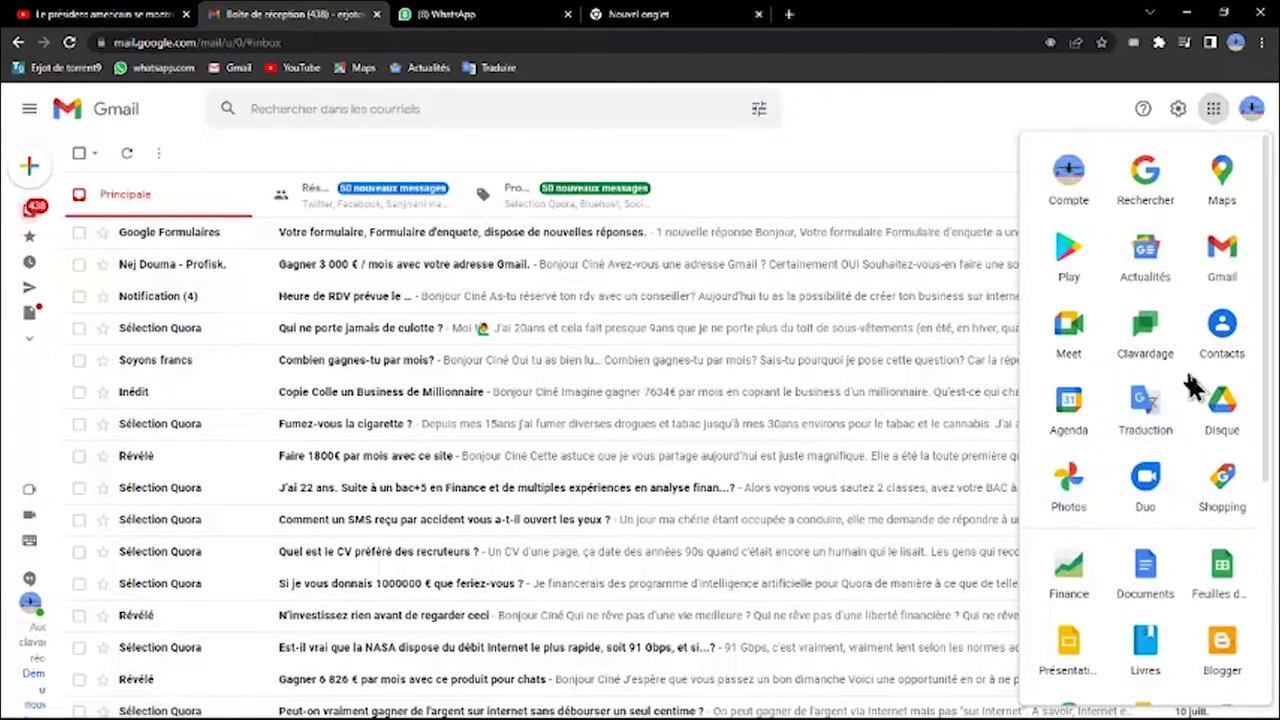
pyautogui.click(1216, 412)
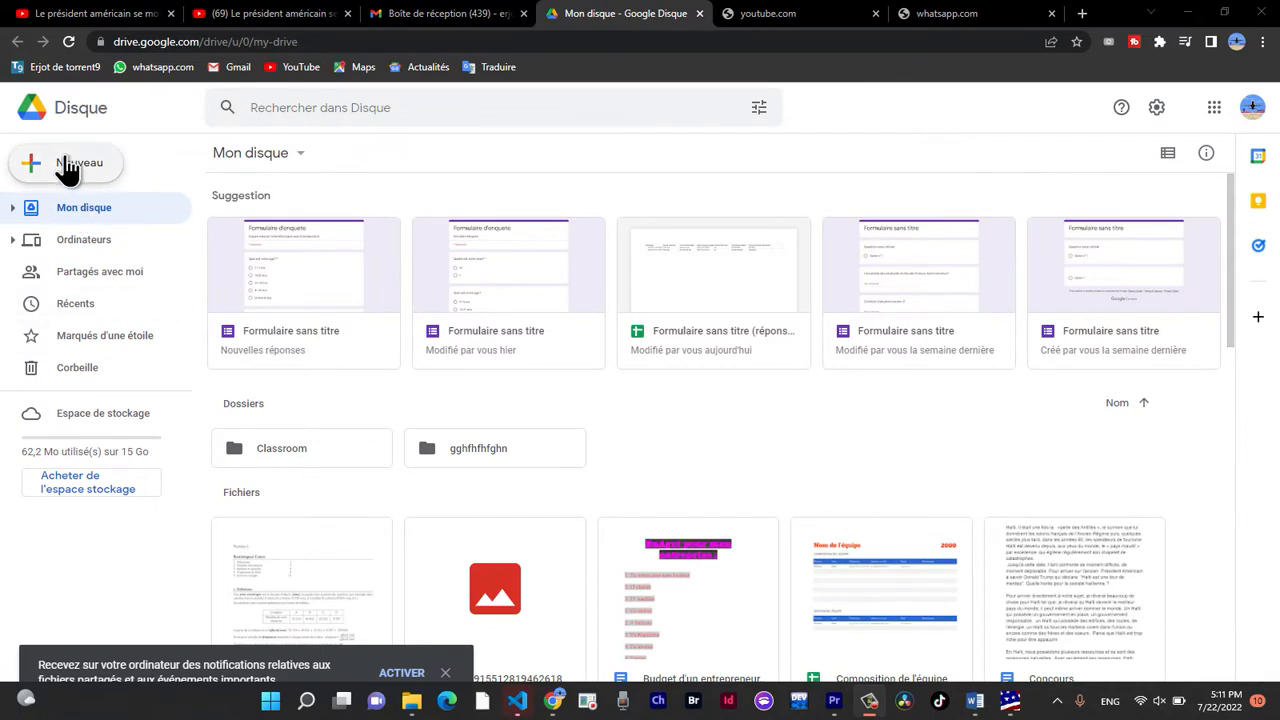
# Create a new blank Google Formulaires form in Drive.
pyautogui.click(68, 170)
pyautogui.press('Escape')
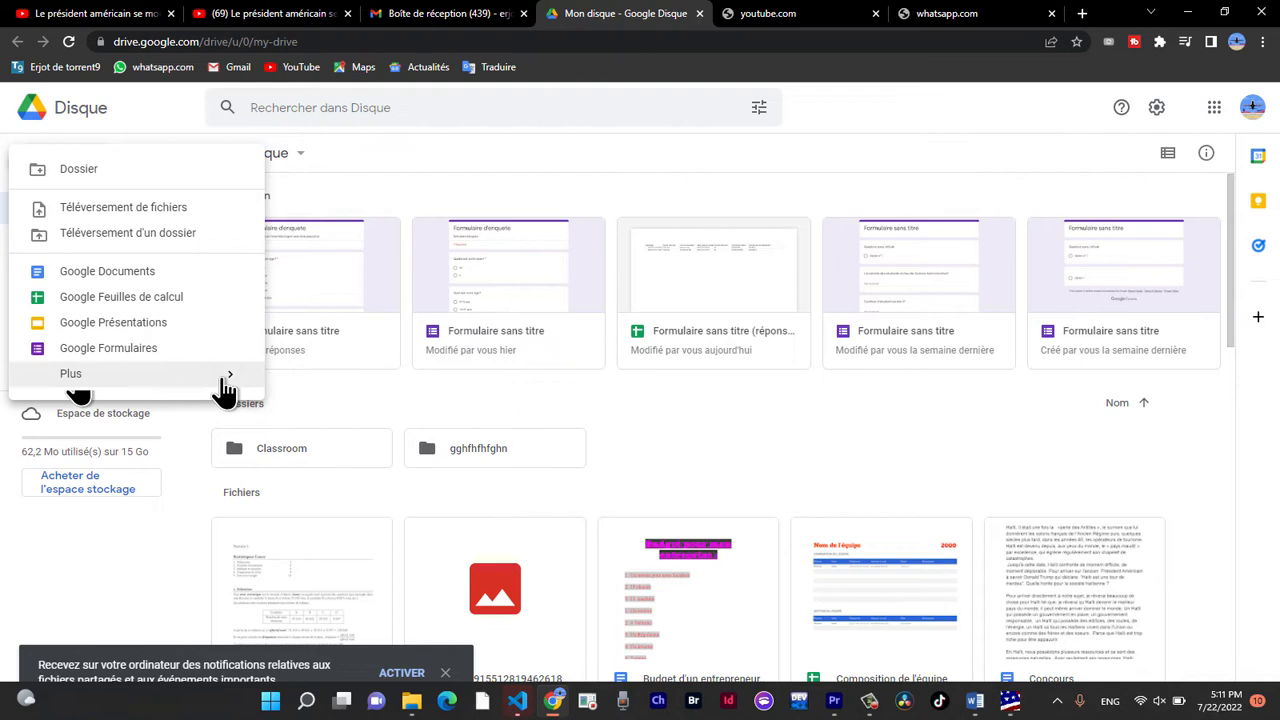
pyautogui.moveTo(77, 386)
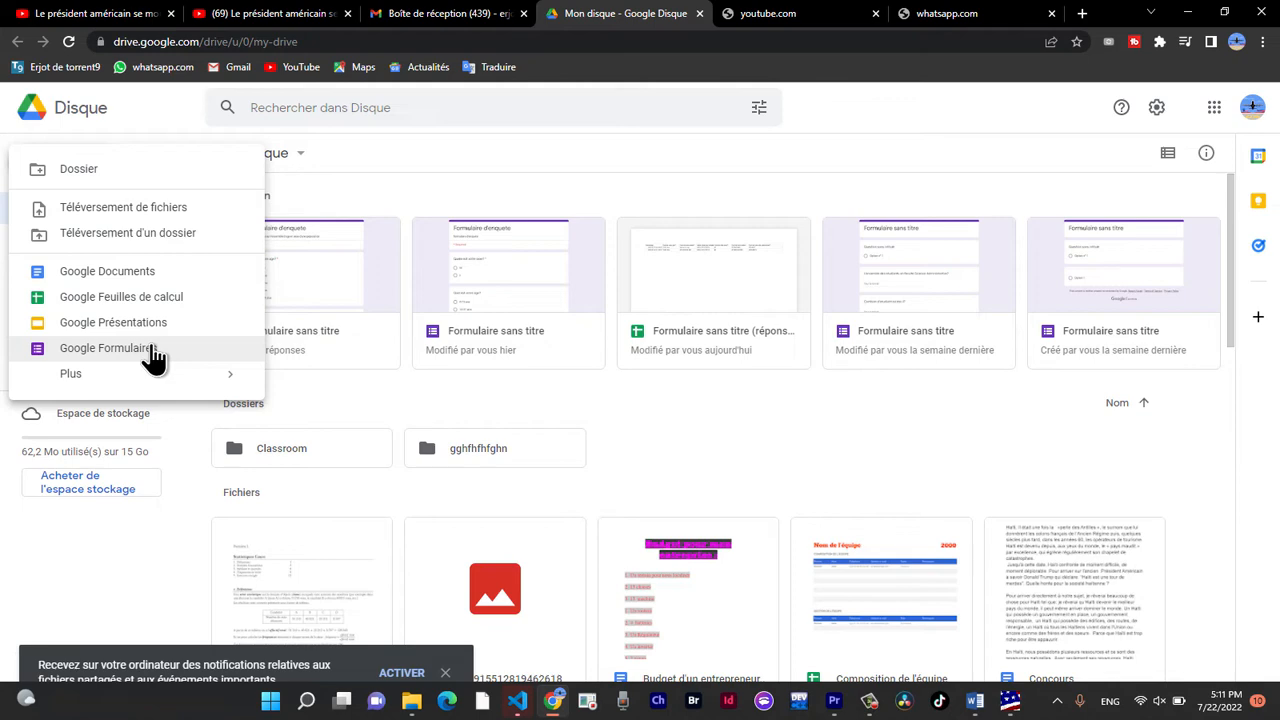
pyautogui.click(153, 357)
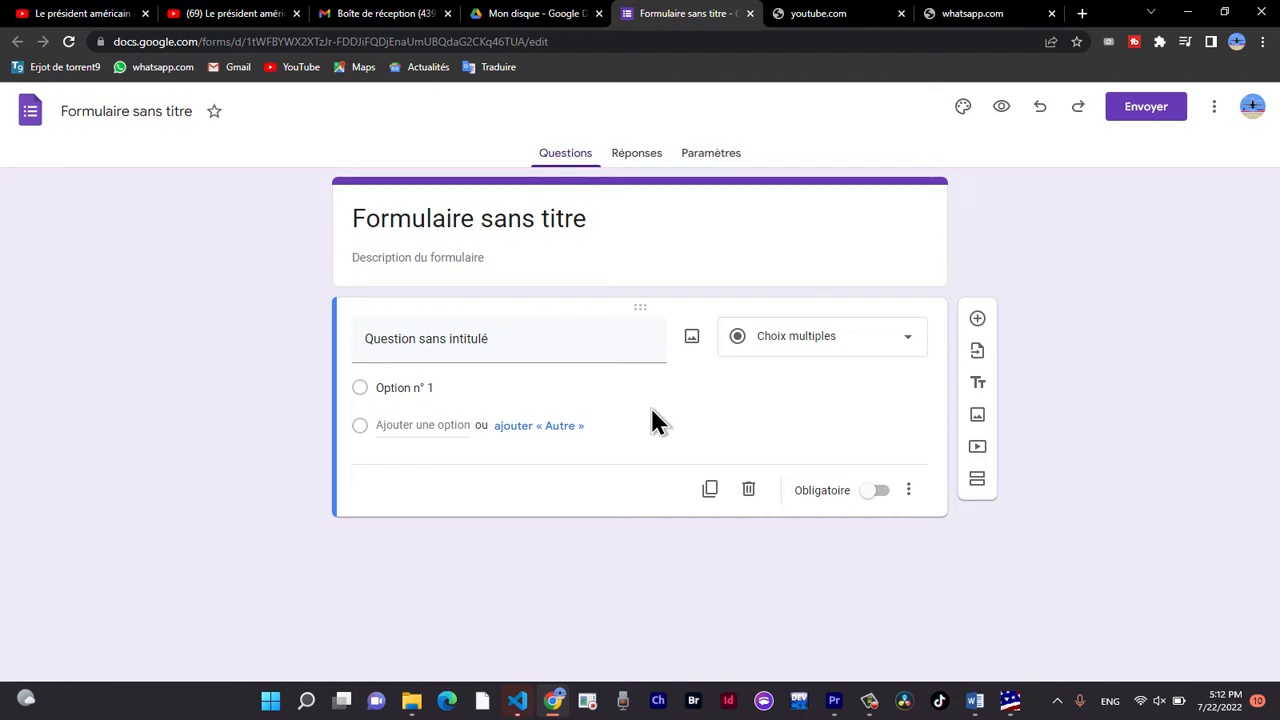
# Set the form's title to "Formulaire d'enquete".
pyautogui.hotkey('ctrl', '+')
pyautogui.hotkey('ctrl', '-')
pyautogui.scroll(-1, 621, 355)
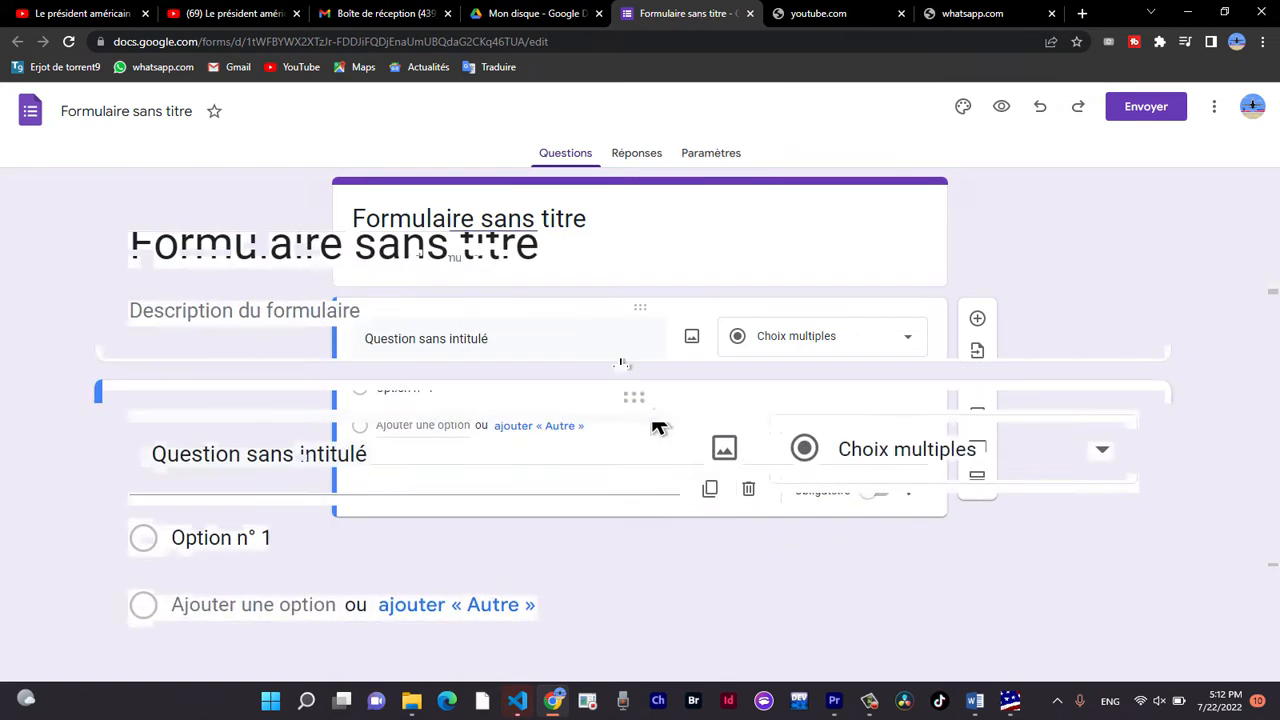
pyautogui.scroll(1, 621, 355)
pyautogui.scroll(-1, 621, 355)
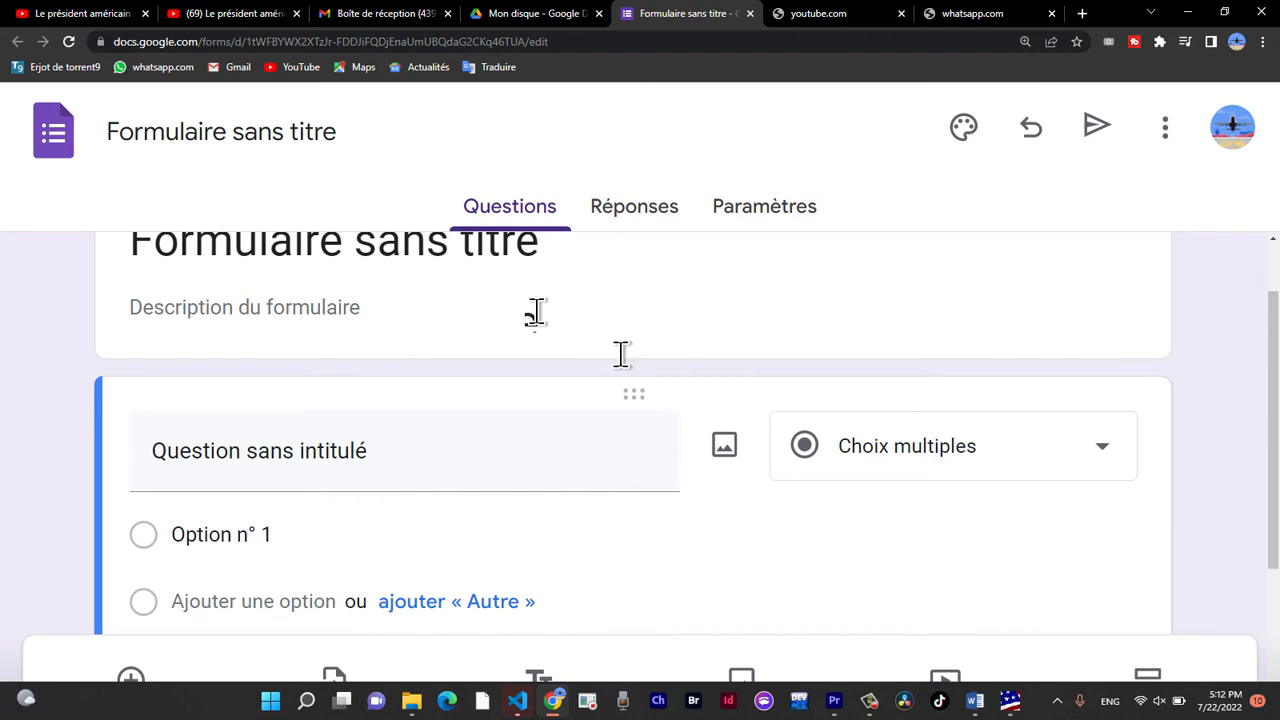
pyautogui.click(621, 355)
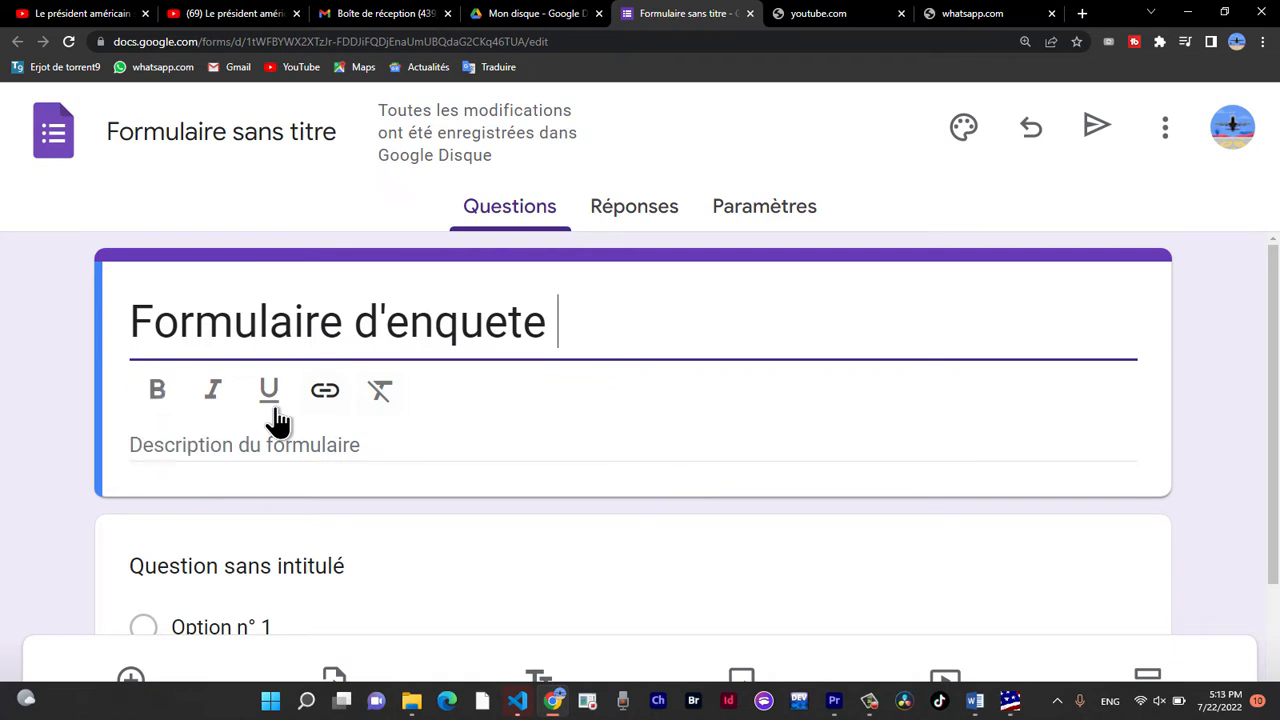
# Enter "Bienvenue au formulaire d'enquete" in bold as the form's description.
pyautogui.click(160, 450)
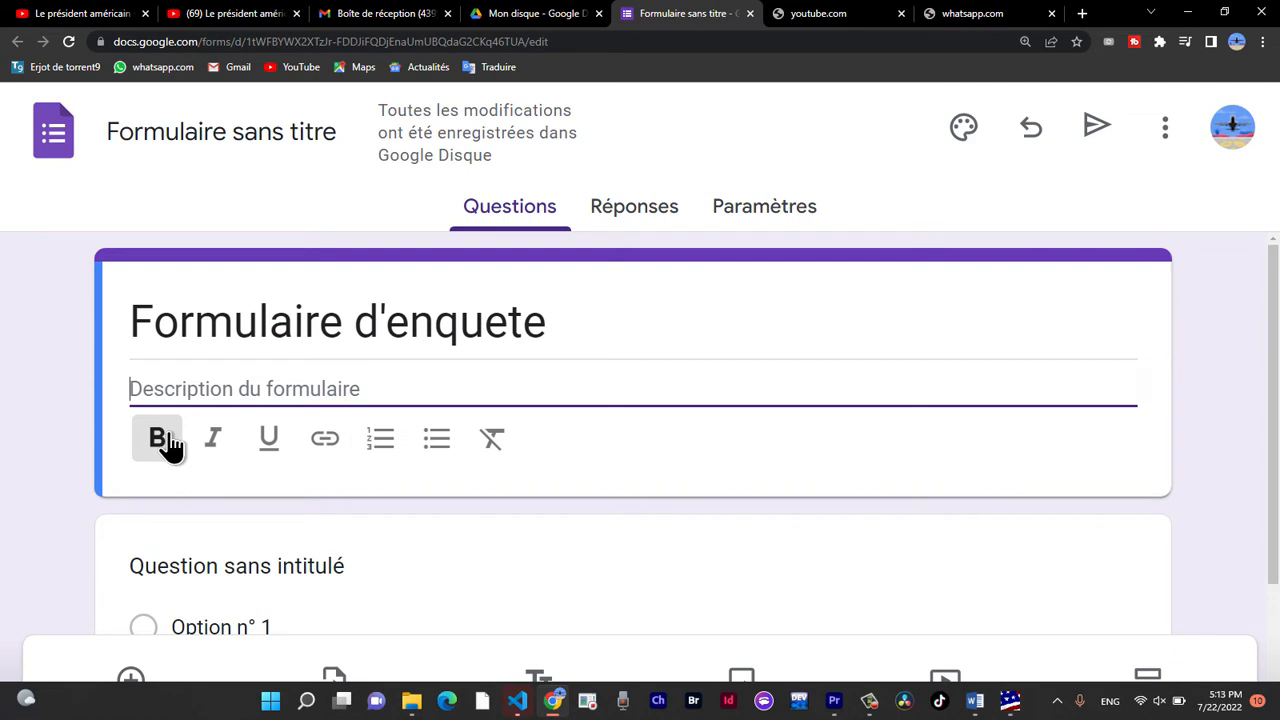
pyautogui.write('Bienvenue au formulaire d')
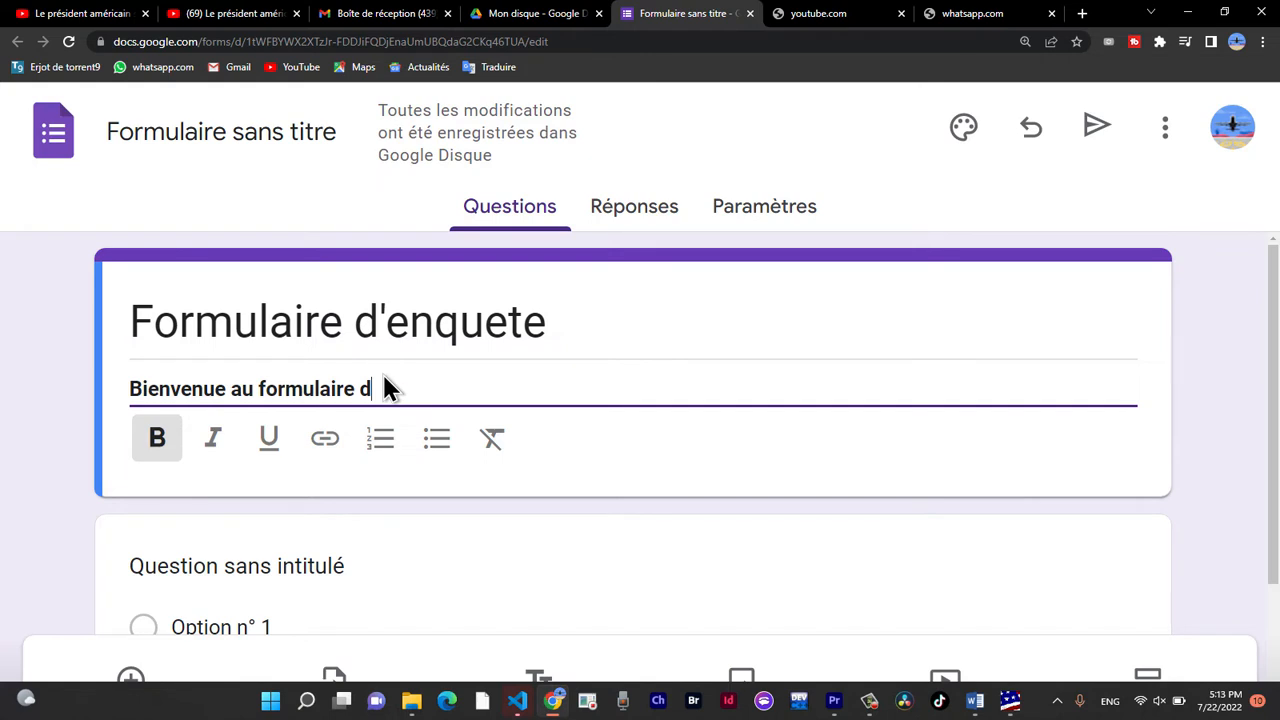
pyautogui.write("'enquete")
pyautogui.click(435, 320)
pyautogui.click(383, 385)
pyautogui.click(445, 322)
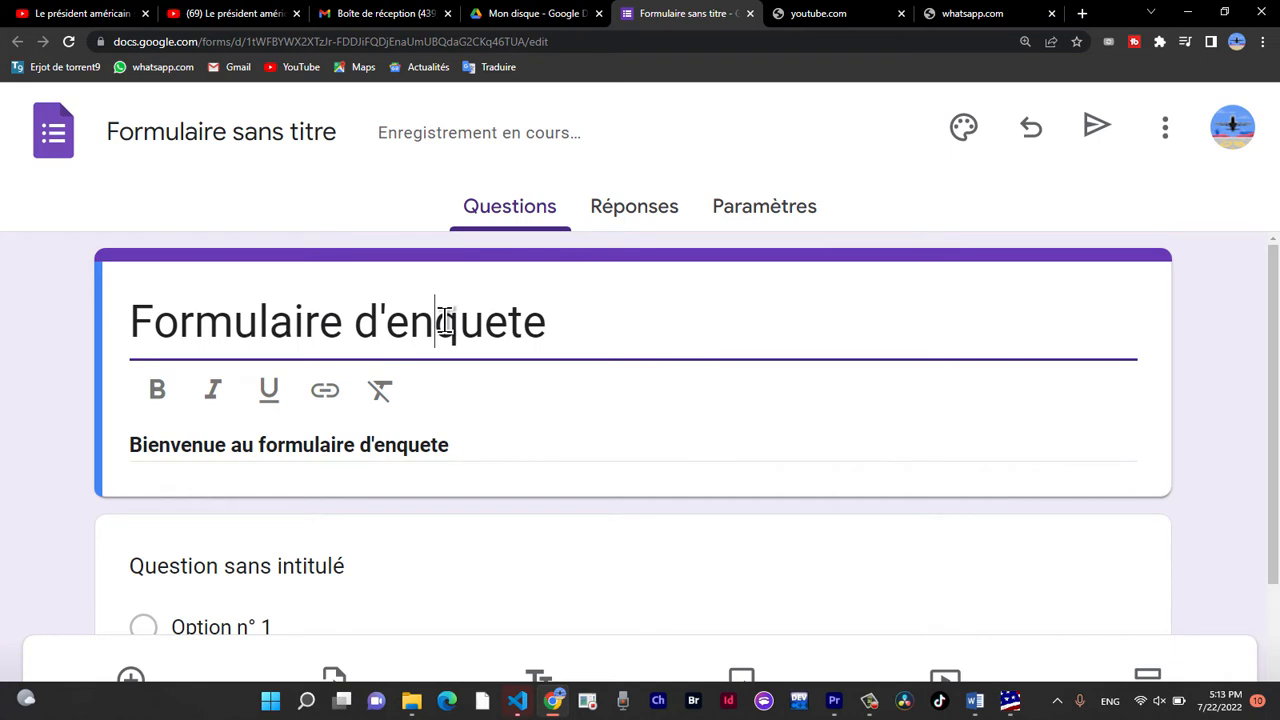
pyautogui.tripleClick(367, 451)
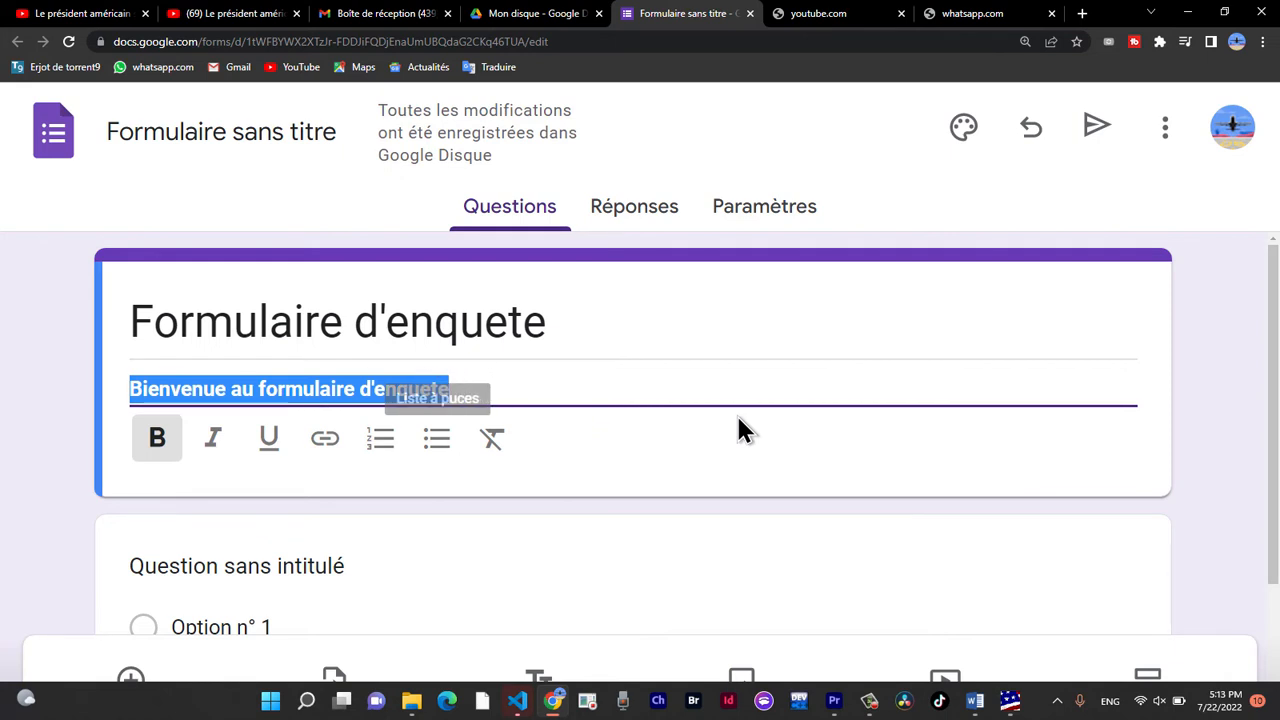
pyautogui.click(450, 382)
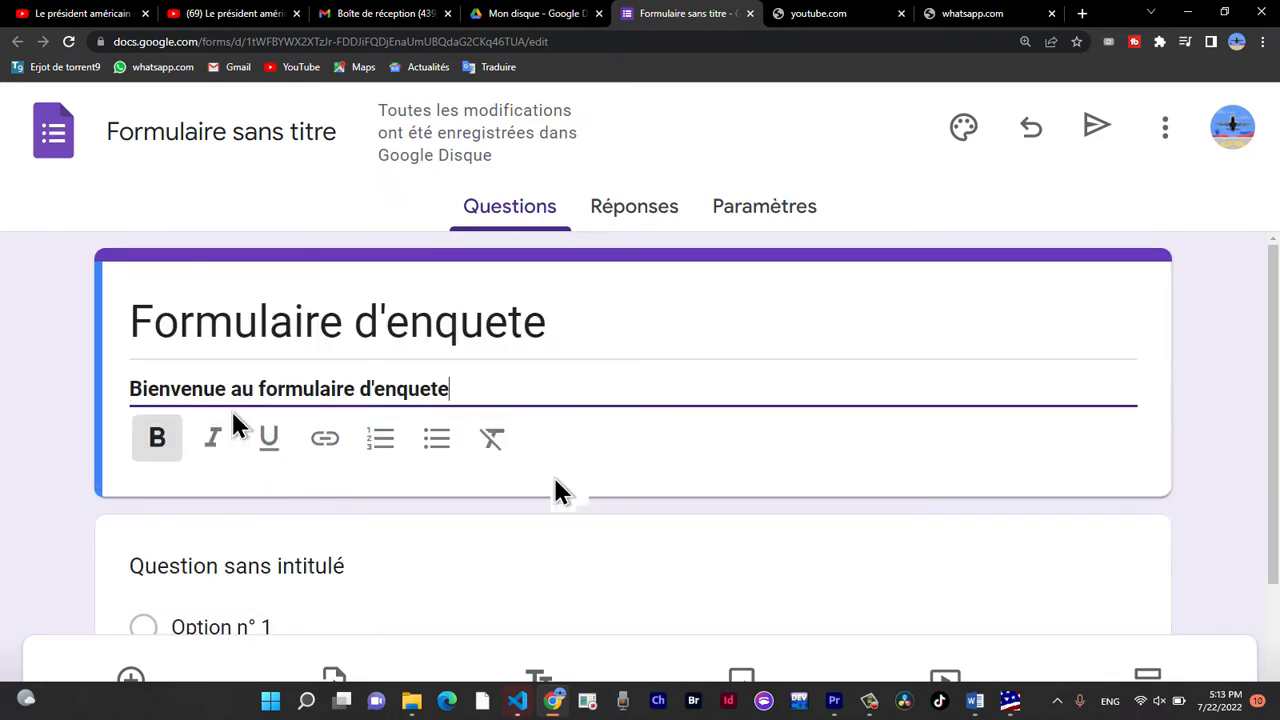
# Enter "Quel est votre sexe?" as the text of the first, untitled question.
pyautogui.scroll(-2, 234, 415)
pyautogui.click(337, 429)
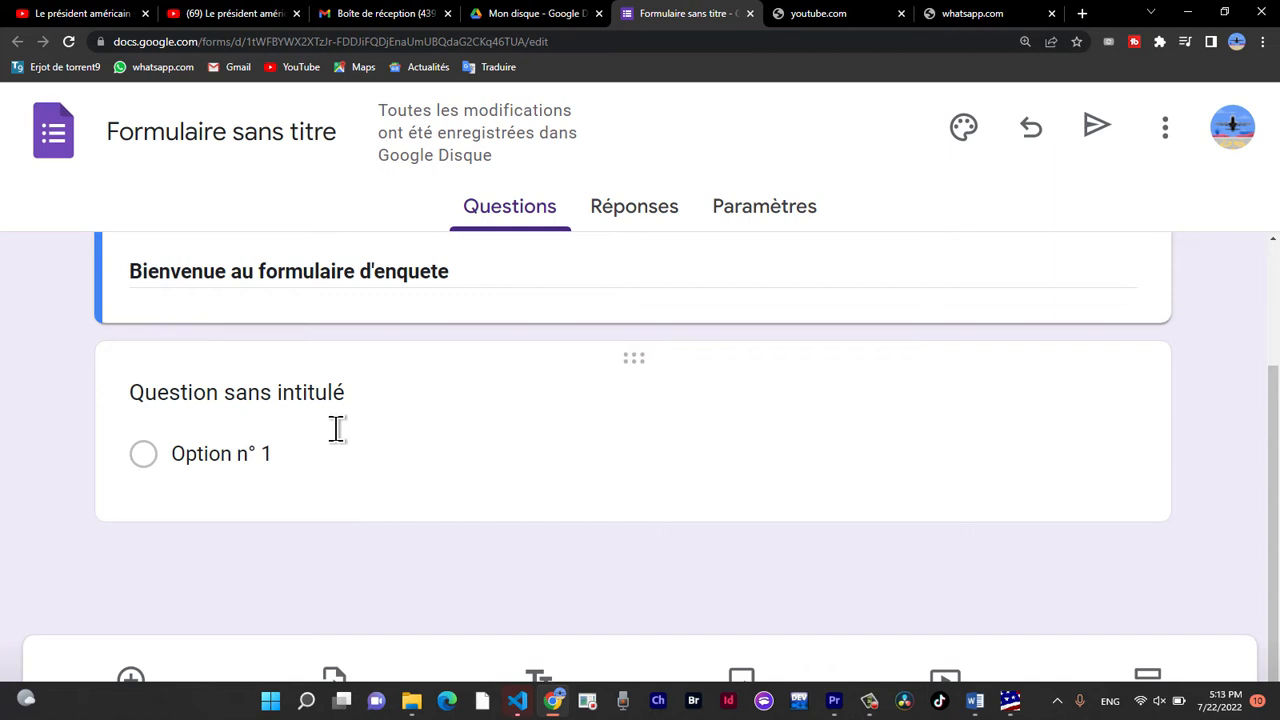
pyautogui.click(336, 428)
pyautogui.write('Quye')
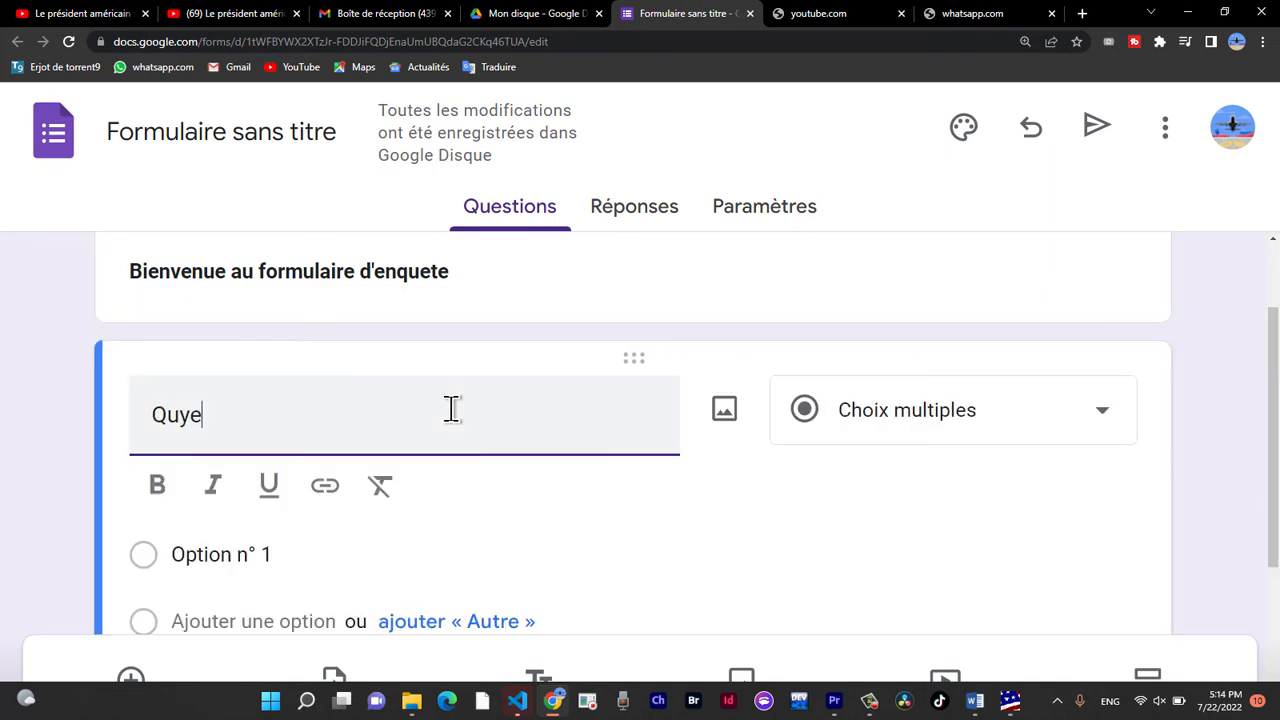
pyautogui.press('BackSpace')
pyautogui.press('BackSpace')
pyautogui.write('e')
pyautogui.press('BackSpace')
pyautogui.write('ye')
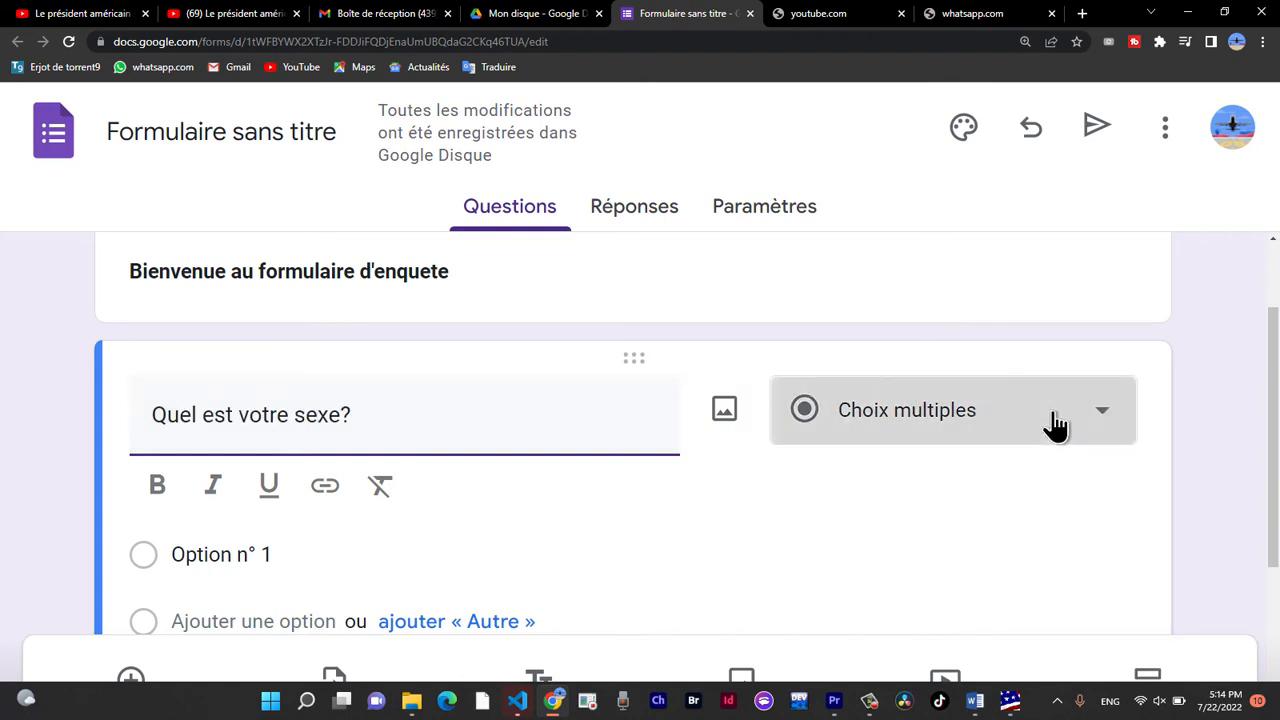
# Set the answer type of the question "Quel est votre sexe?" to Choix multiples.
pyautogui.click(1051, 421)
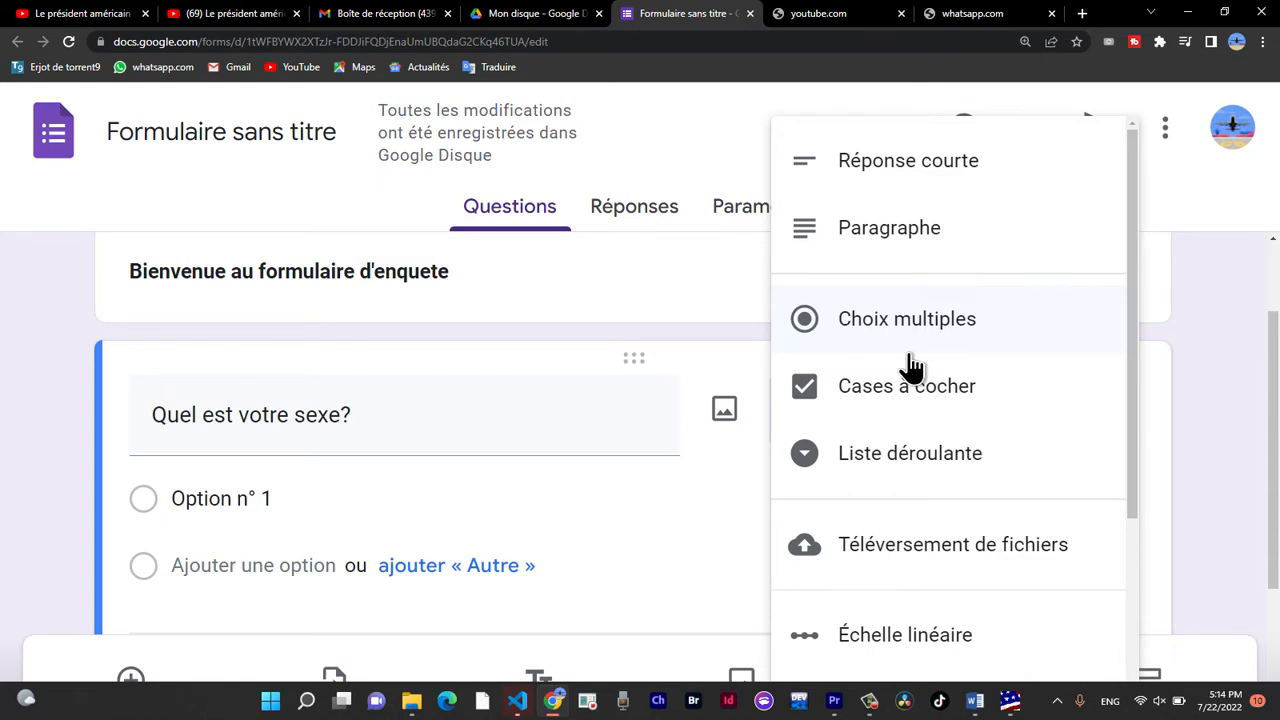
pyautogui.click(910, 355)
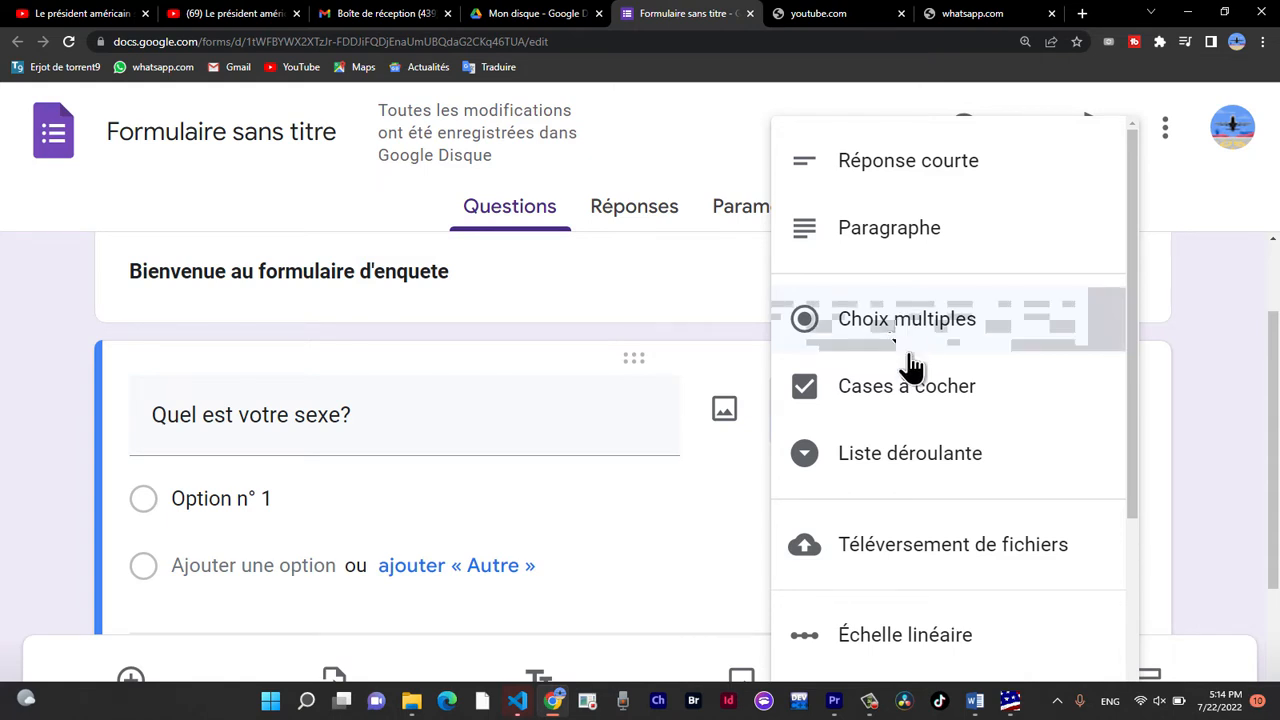
pyautogui.click(906, 395)
pyautogui.click(907, 352)
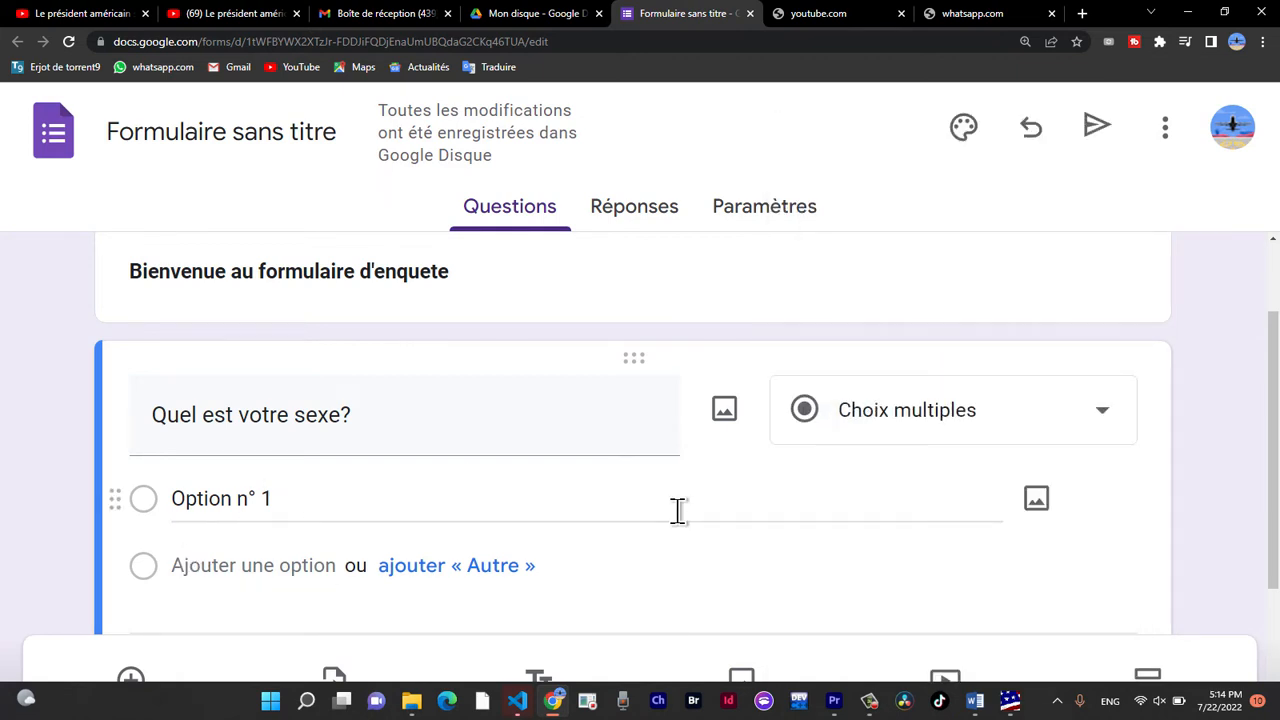
# Enter M and F as the first question's answer options and remove its "Autre" option.
pyautogui.click(276, 496)
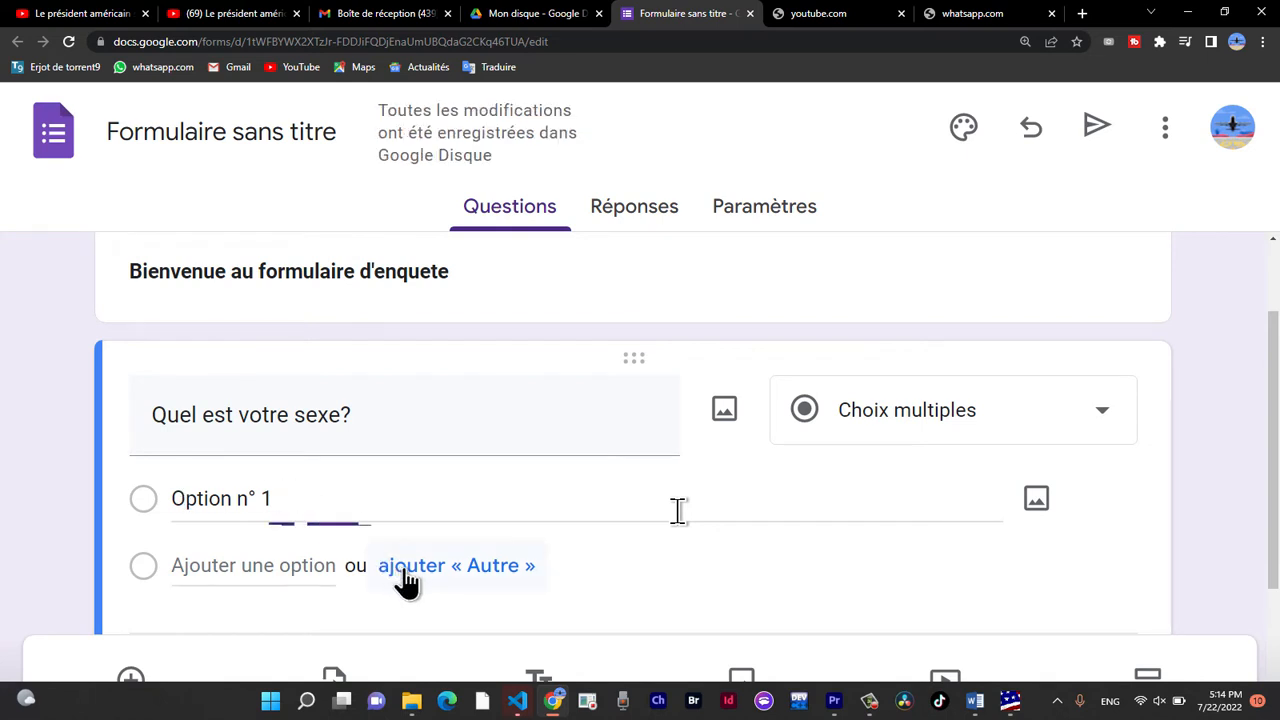
pyautogui.write('M')
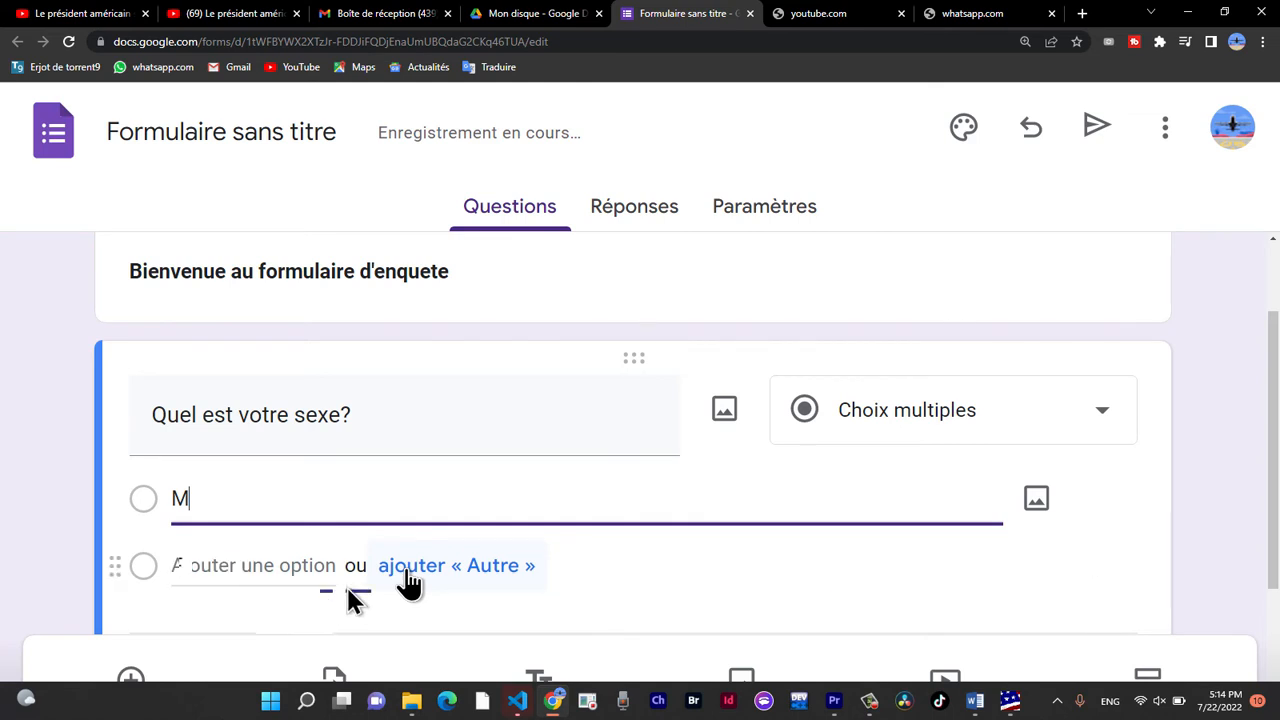
pyautogui.click(409, 580)
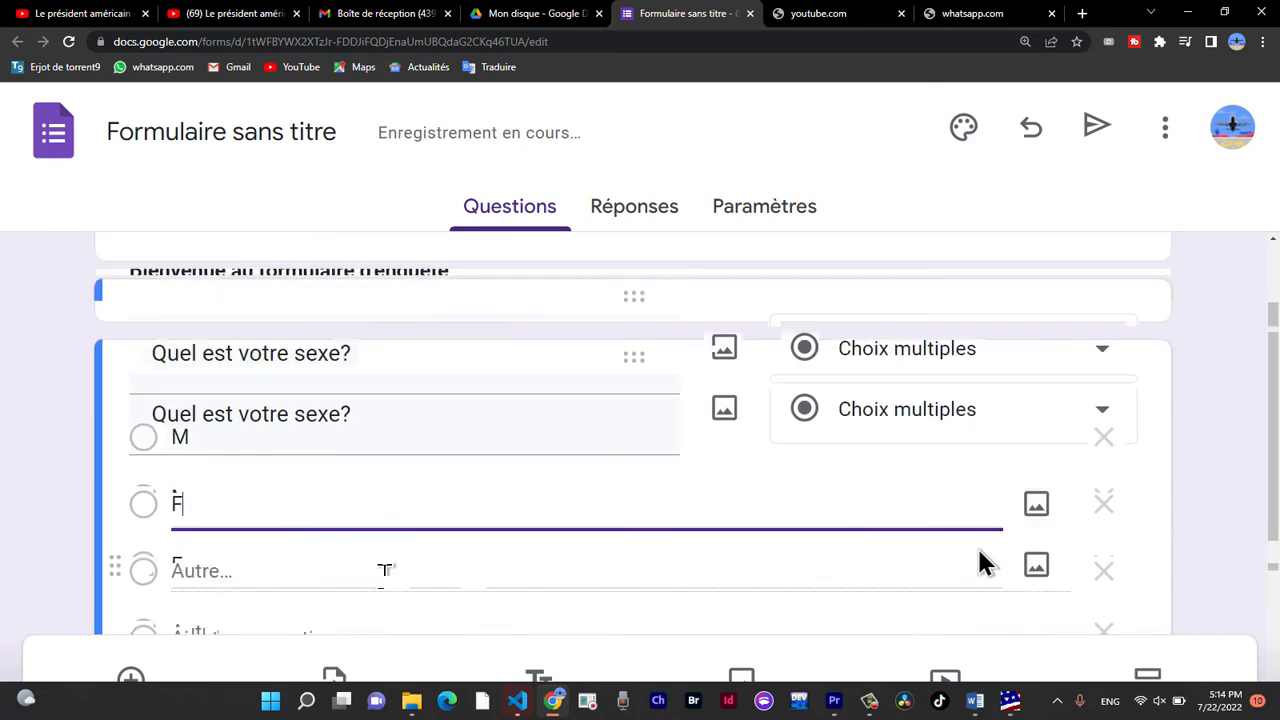
pyautogui.click(1106, 574)
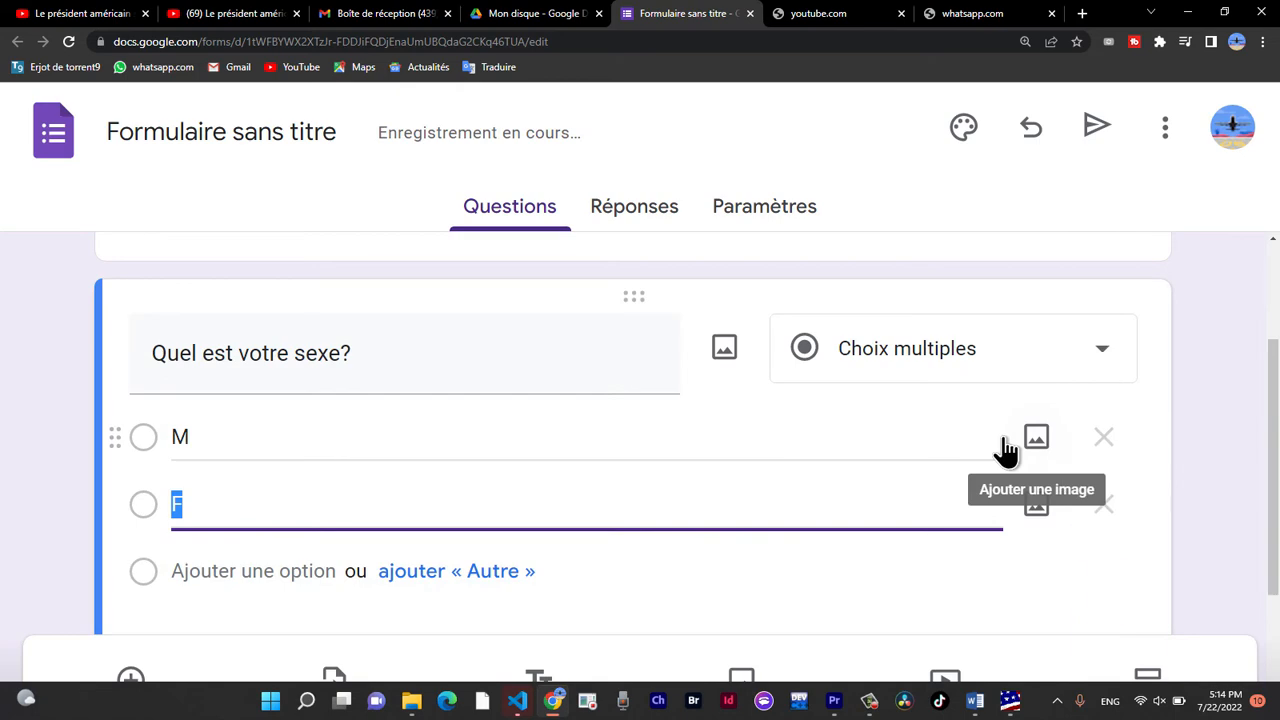
# Add a second question with the text "Quel est votre age?".
pyautogui.scroll(-2, 1005, 450)
pyautogui.scroll(2, 1078, 632)
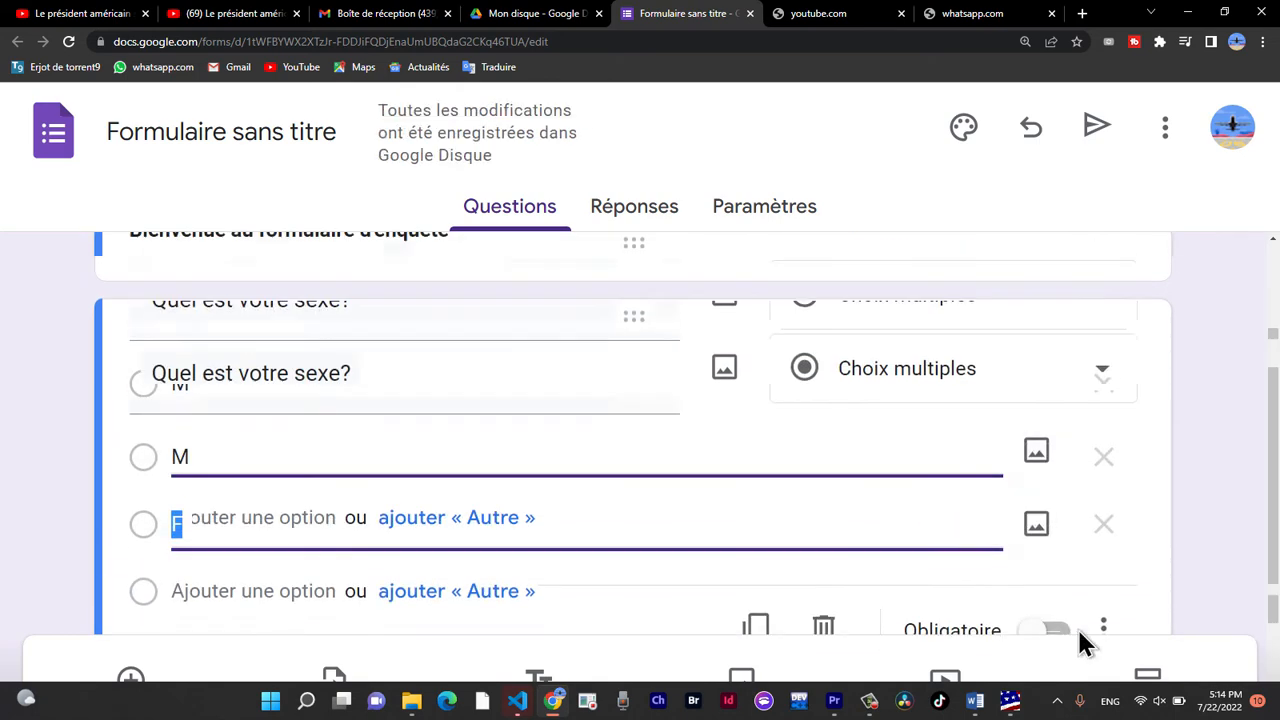
pyautogui.scroll(-1, 1080, 636)
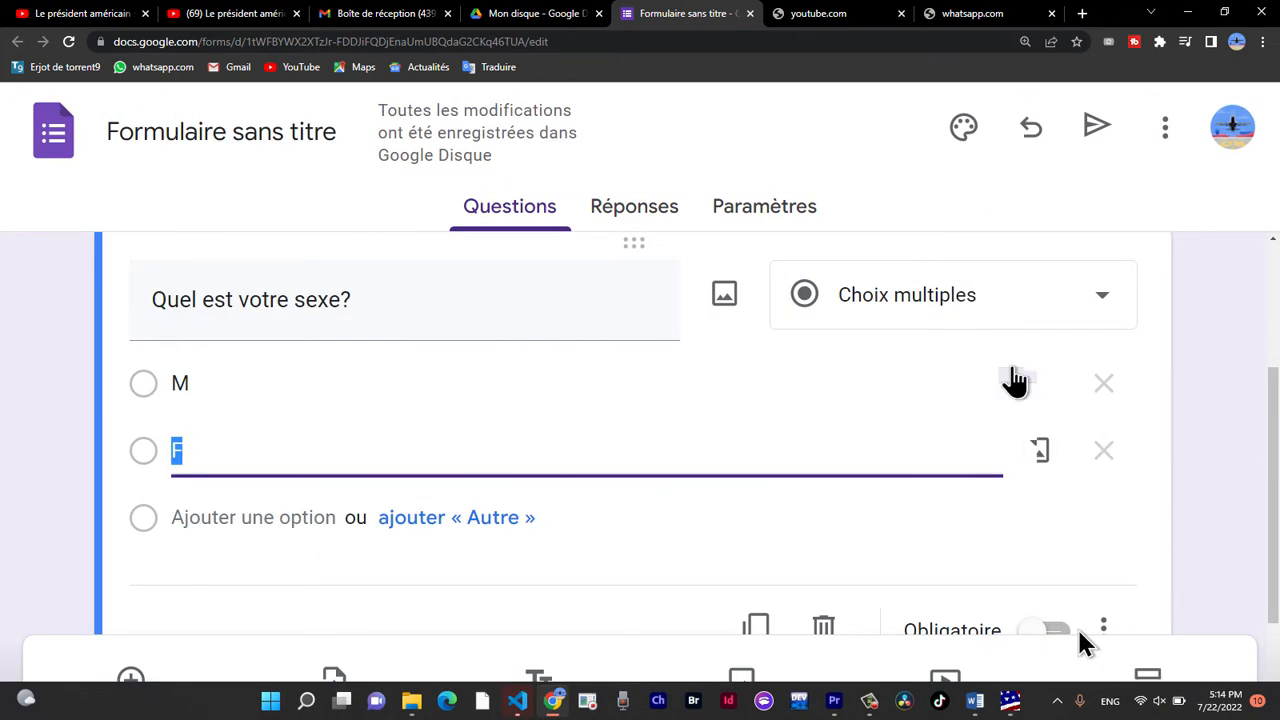
pyautogui.hotkey('ctrl', '-')
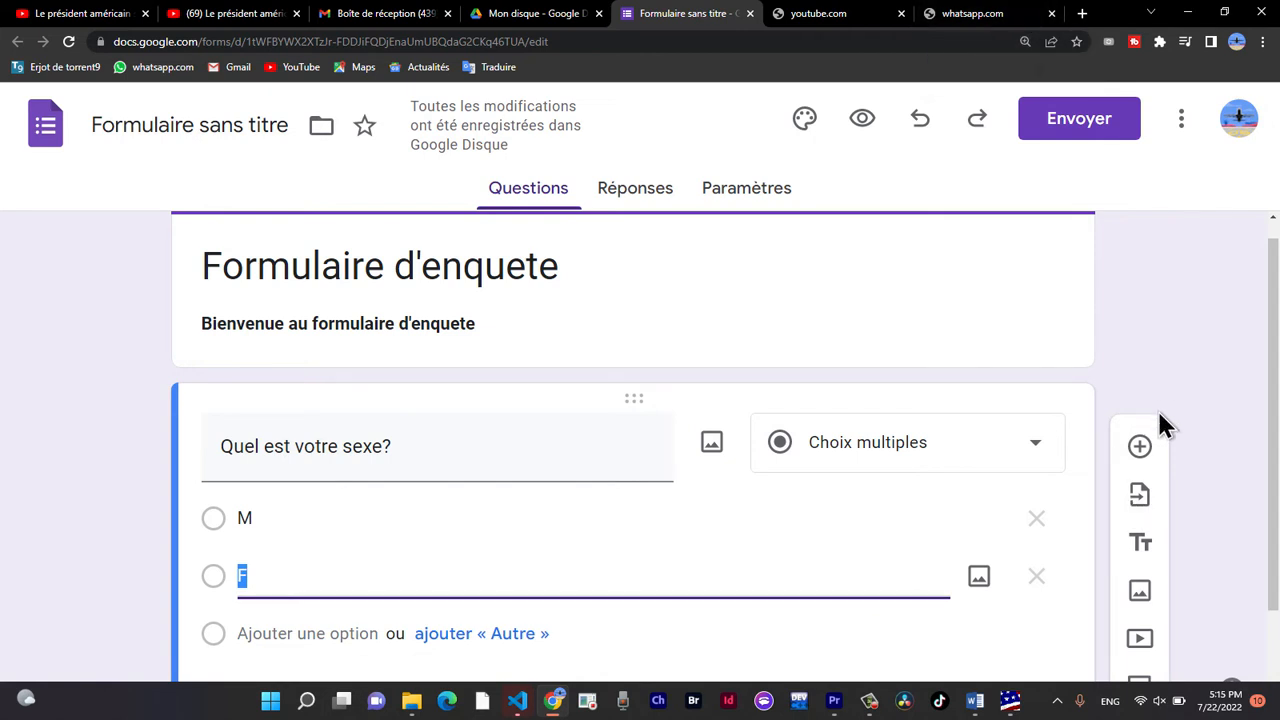
pyautogui.click(1140, 446)
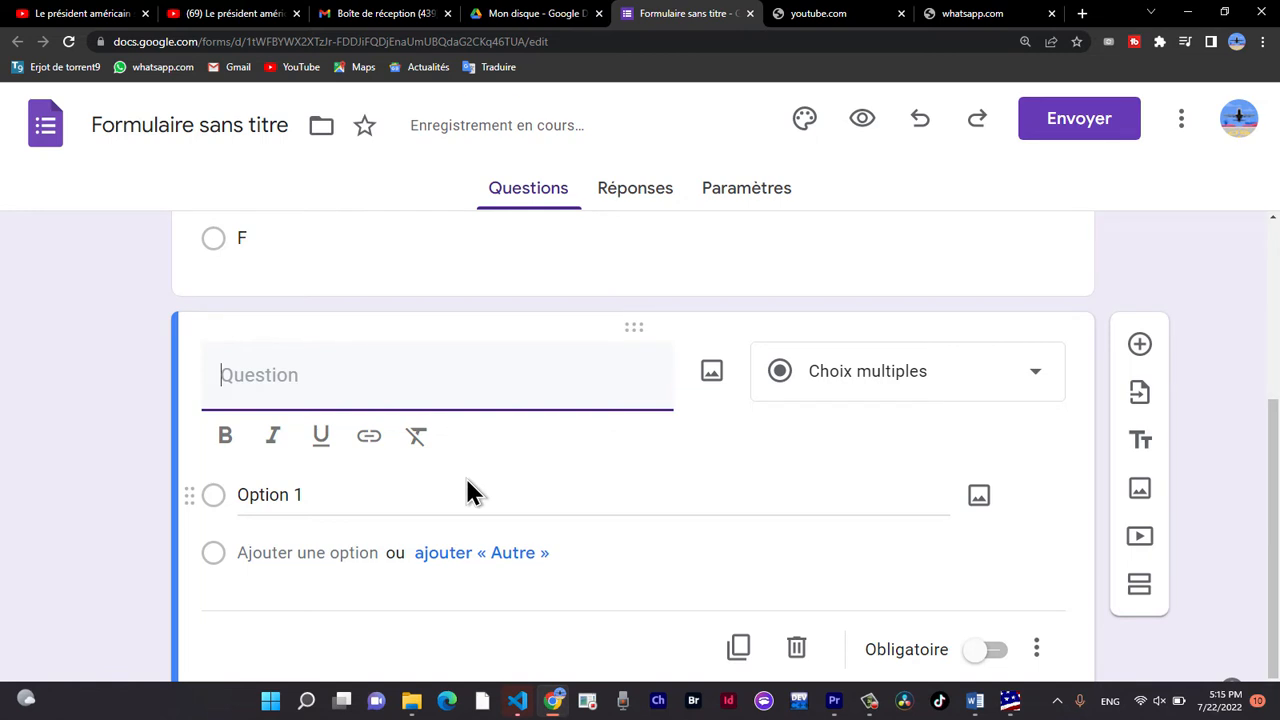
pyautogui.write('Q')
pyautogui.press('BackSpace')
pyautogui.write('Quel est votre âge?')
pyautogui.rightClick(352, 368)
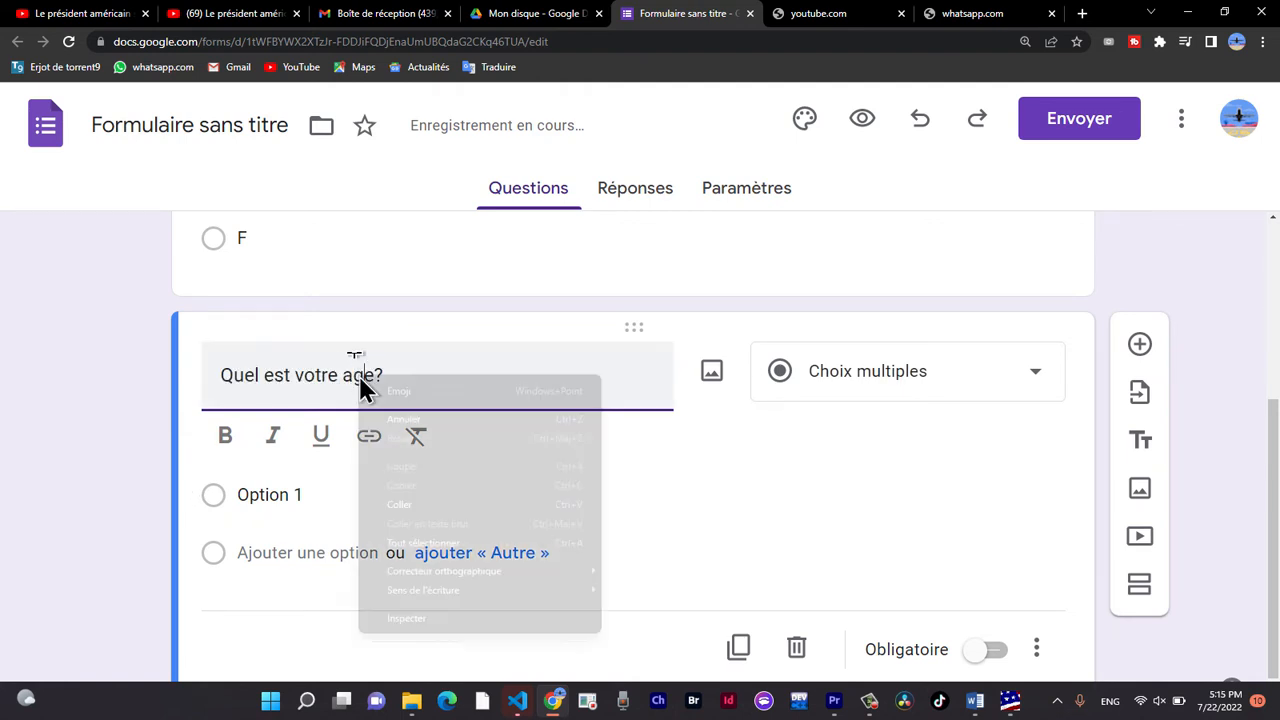
pyautogui.press('Escape')
pyautogui.click(467, 147)
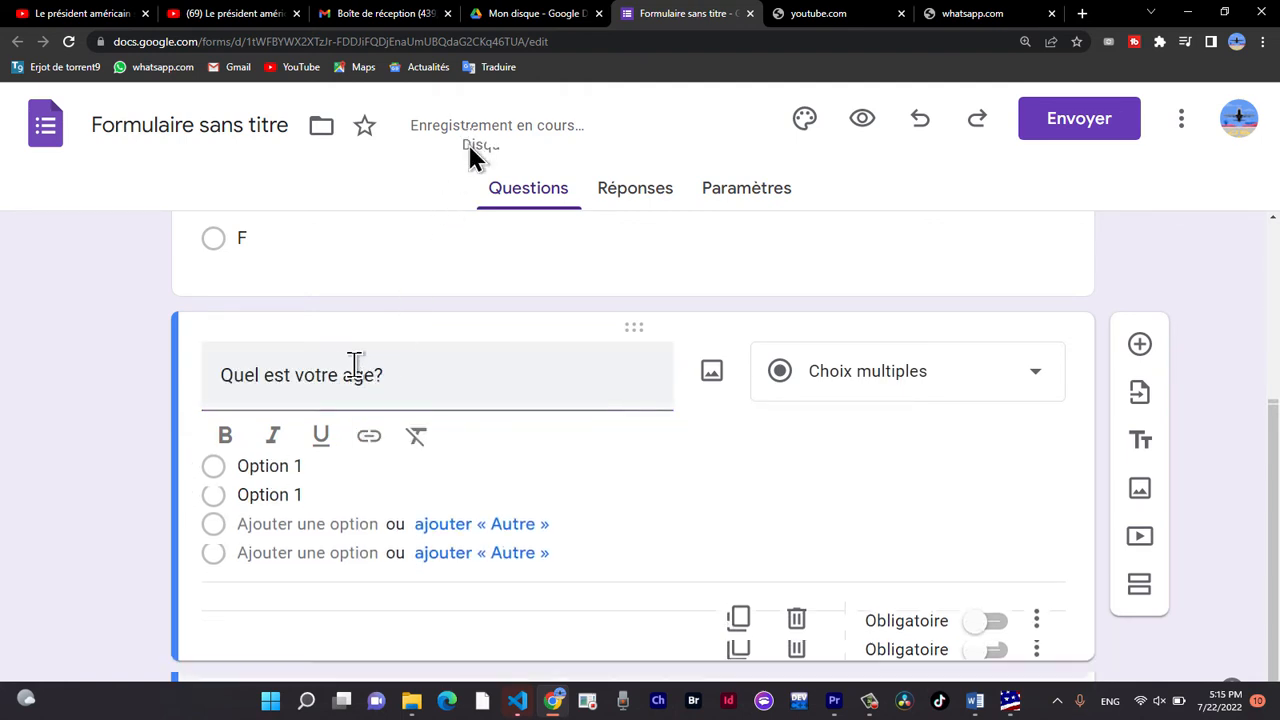
pyautogui.tripleClick(440, 378)
pyautogui.click(460, 380)
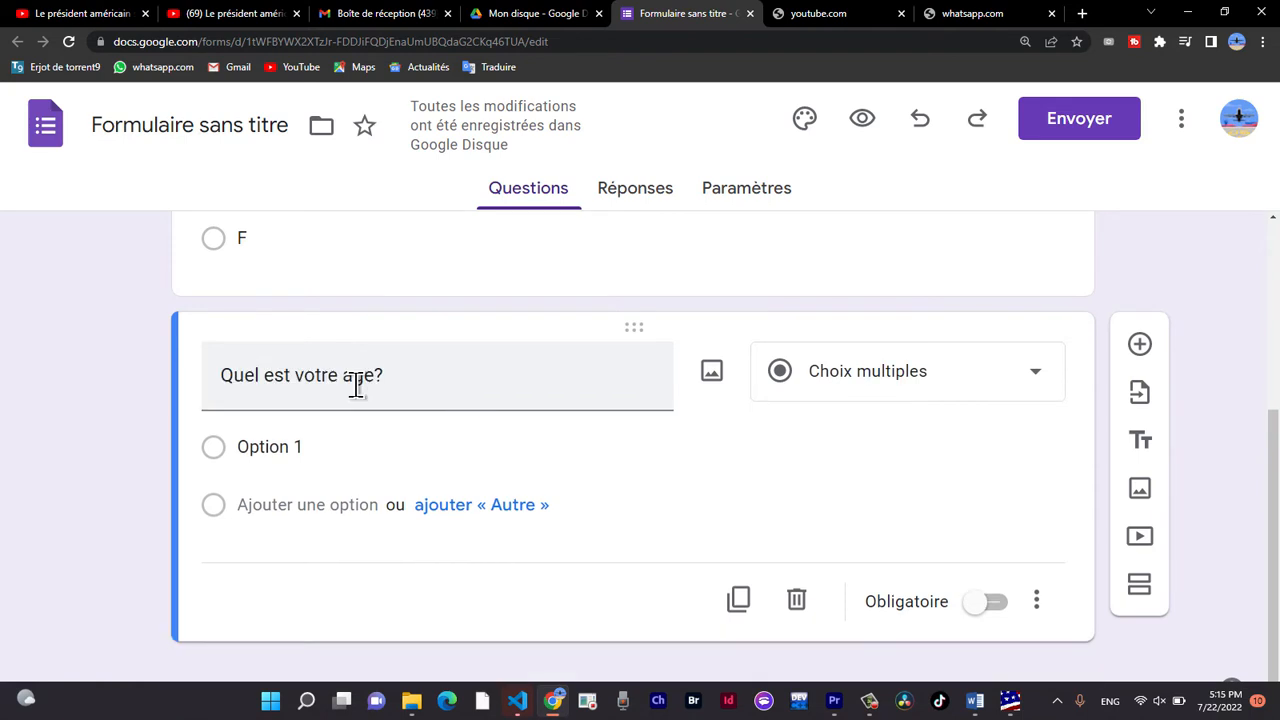
# Choose Choix multiples as the answer type of "Quel est votre age?" and enter "3-15 Ans" as its first option.
pyautogui.click(885, 385)
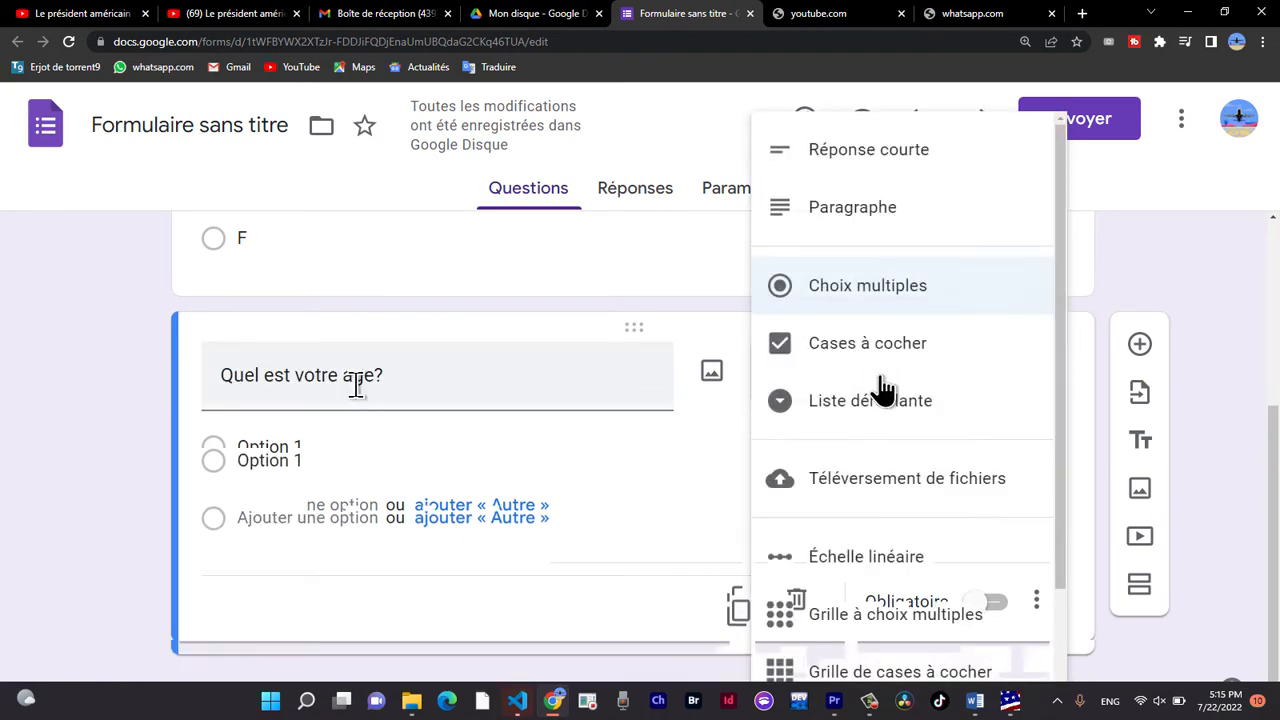
pyautogui.click(876, 296)
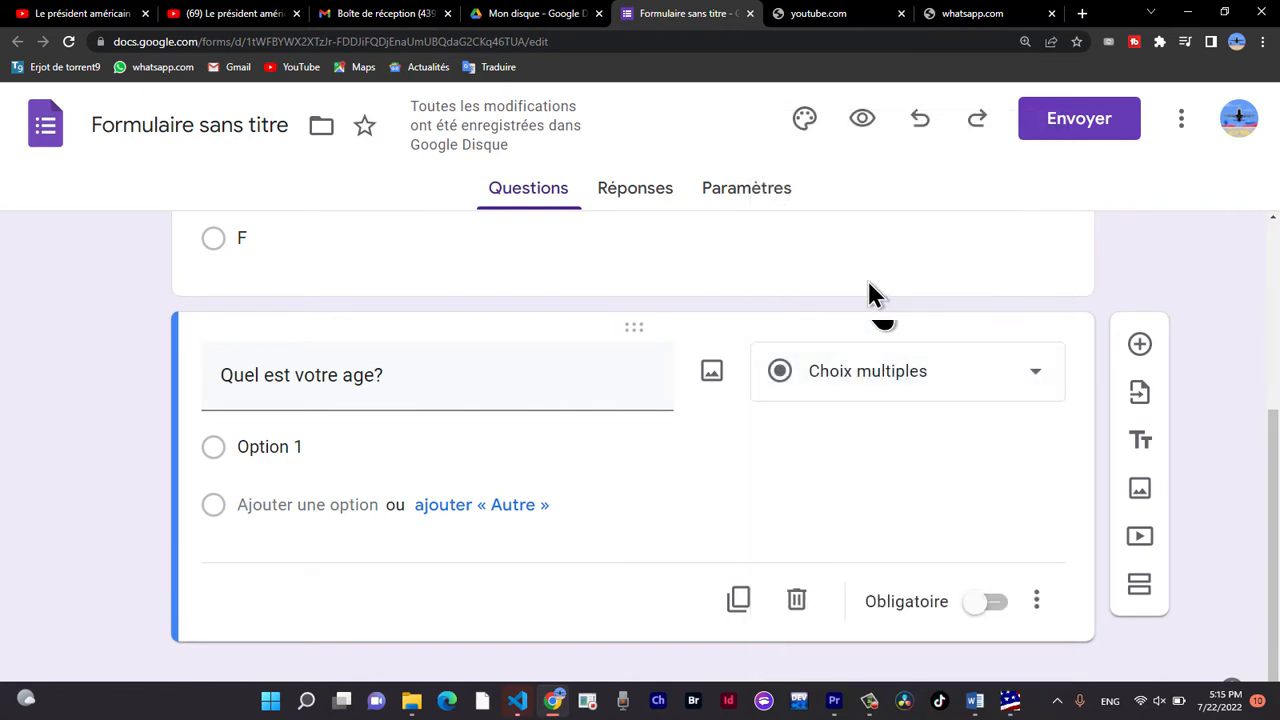
pyautogui.click(880, 371)
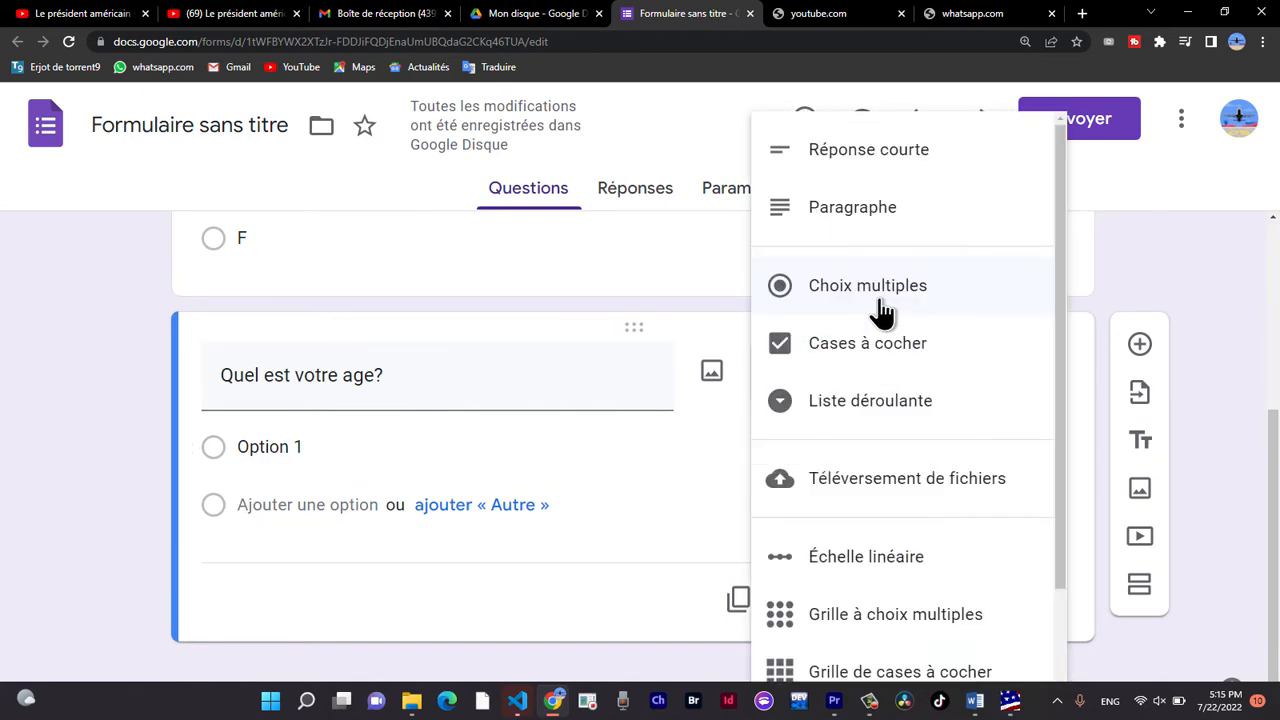
pyautogui.click(287, 446)
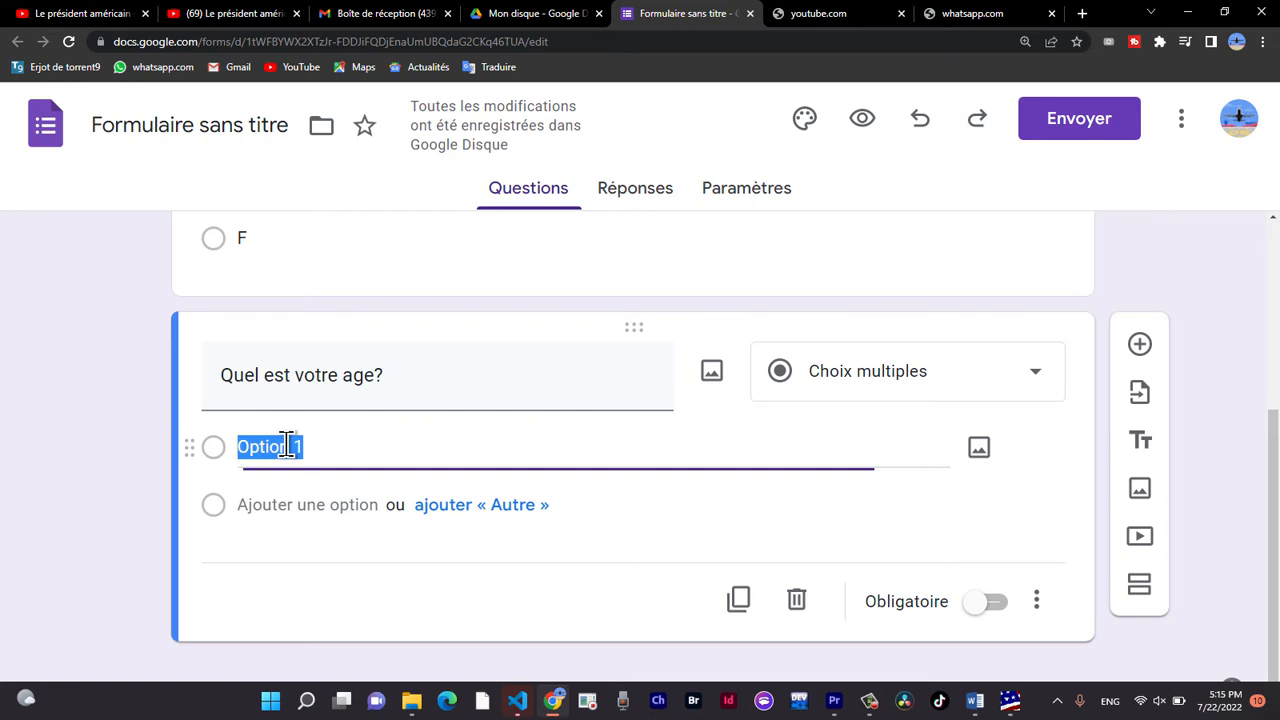
pyautogui.write('3-15 Ans')
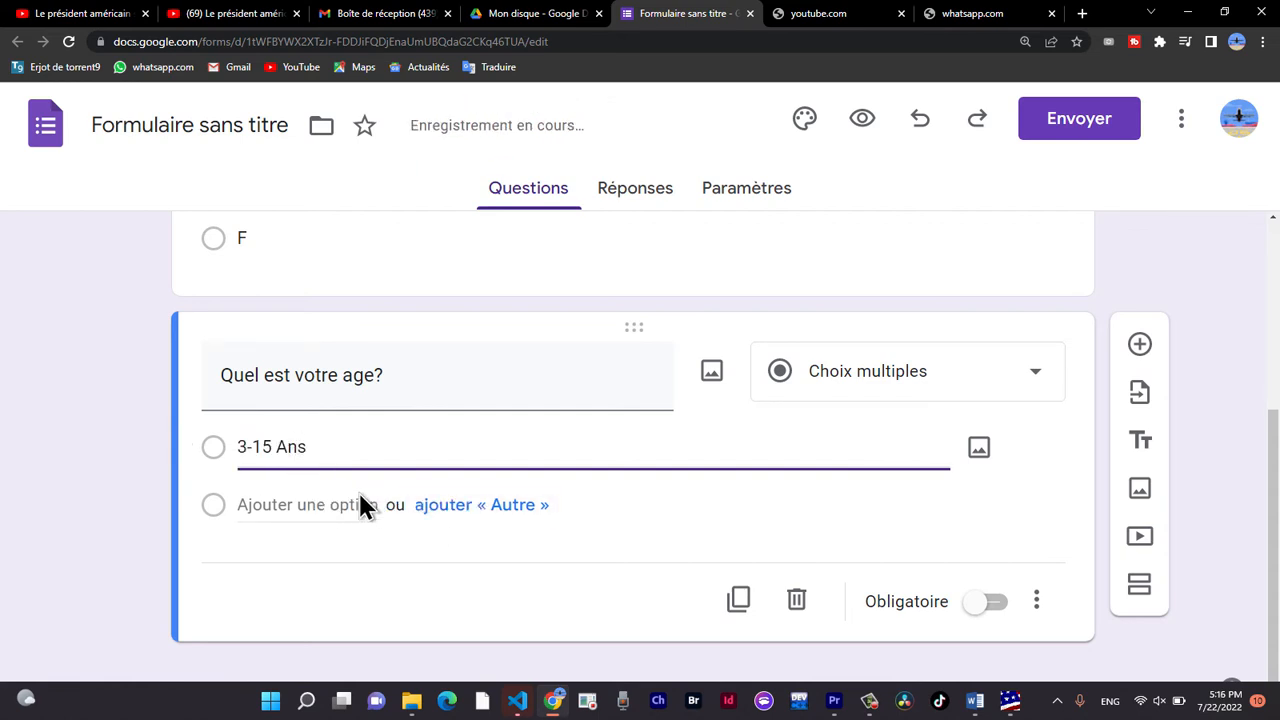
# Add the answer options "16-22 Ans", "23-34 Ans" and "35-49 Ans" to the age question.
pyautogui.click(358, 500)
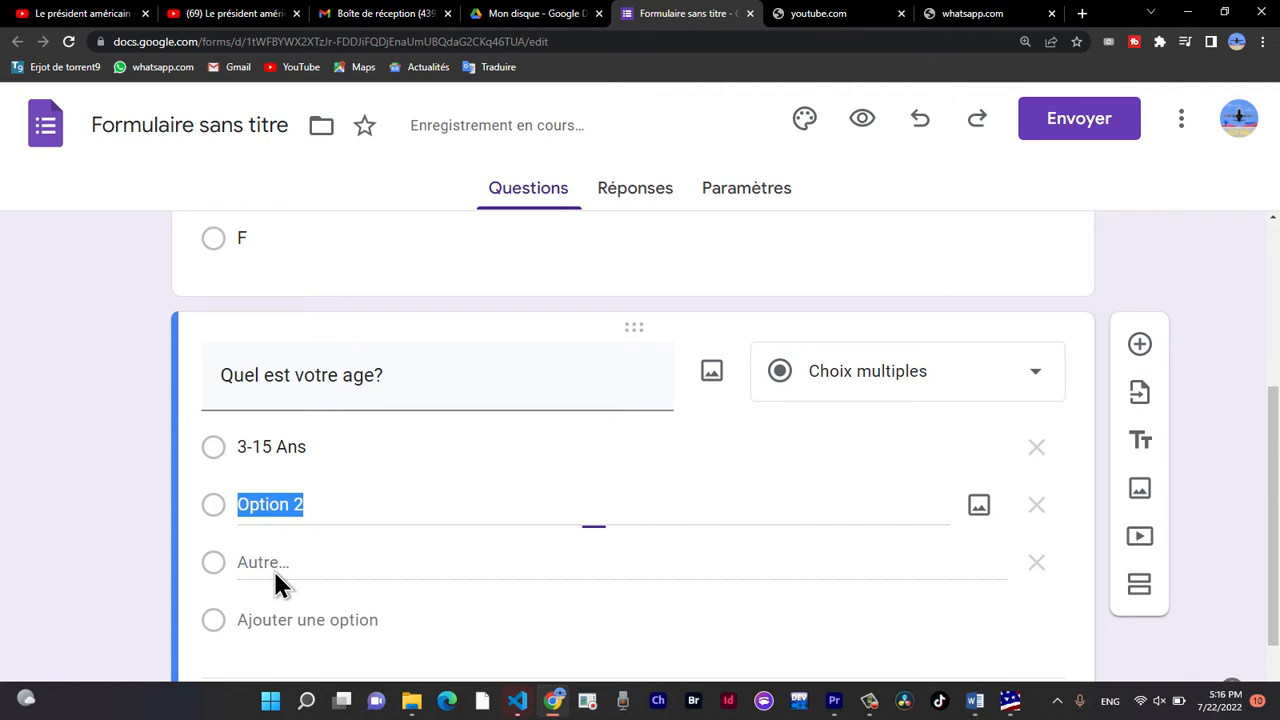
pyautogui.write('16-22 Ans')
pyautogui.click(288, 600)
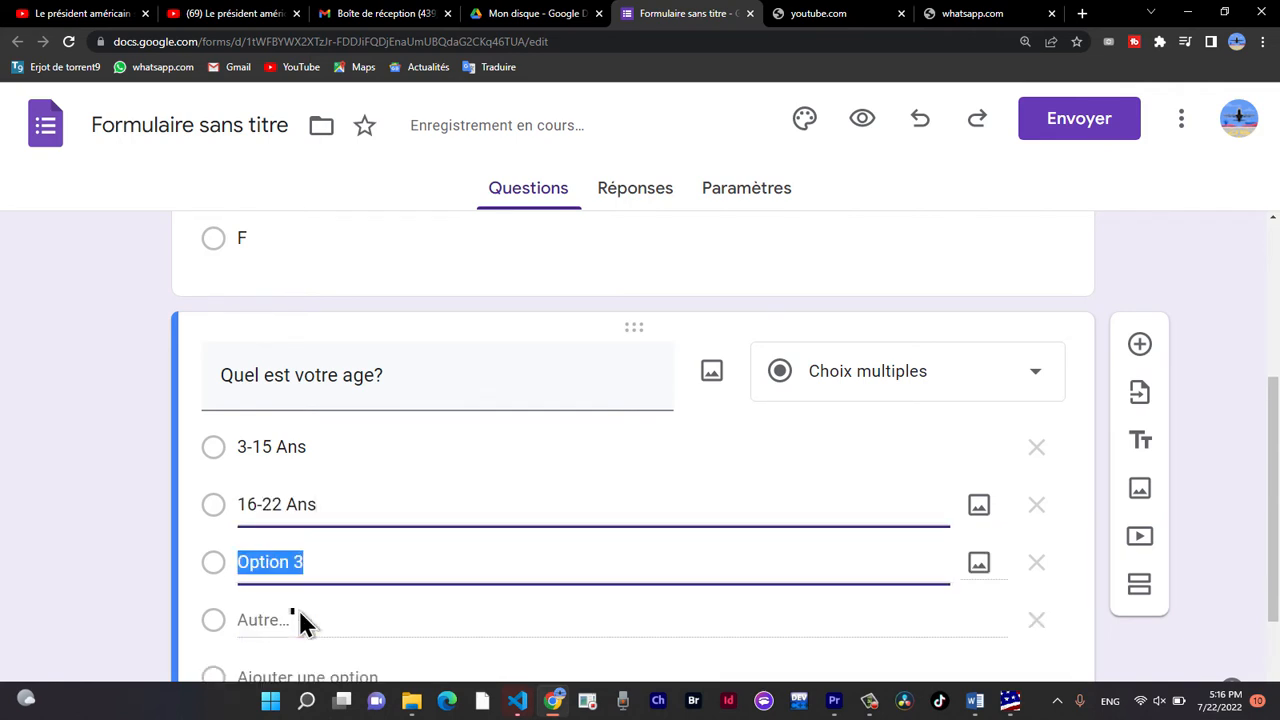
pyautogui.press('BackSpace')
pyautogui.press('BackSpace')
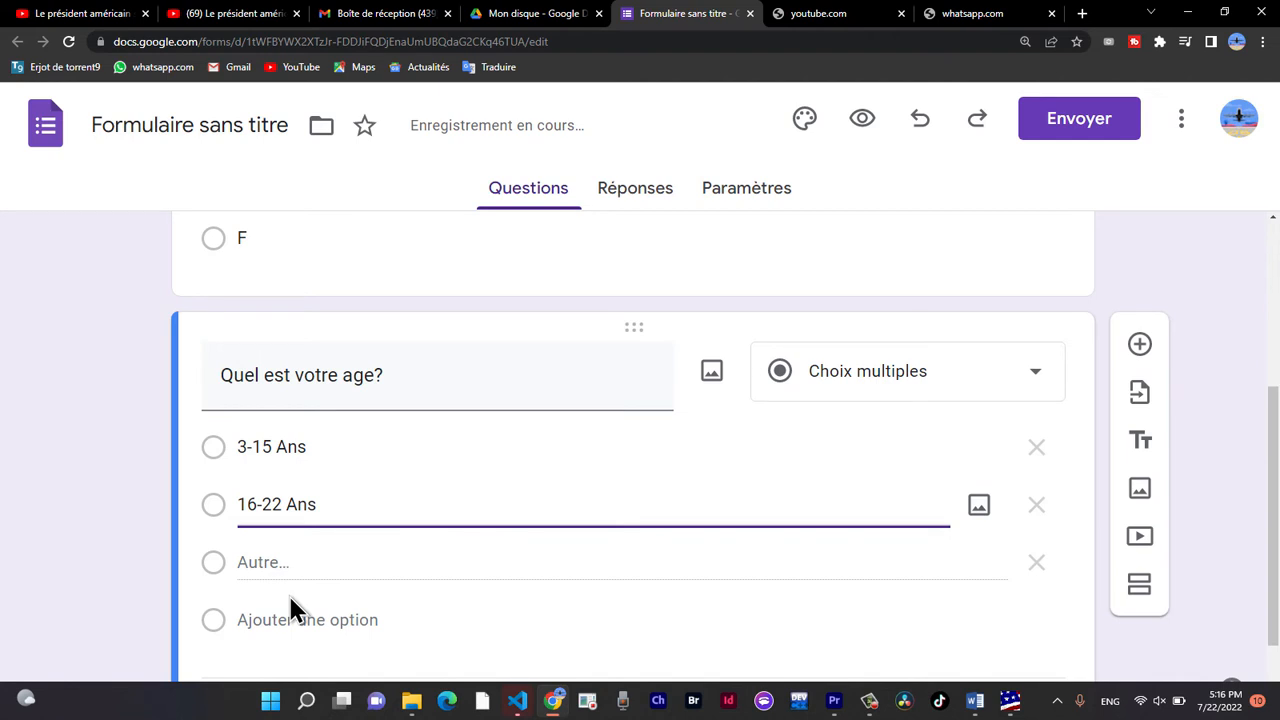
pyautogui.click(290, 607)
pyautogui.write('23-34')
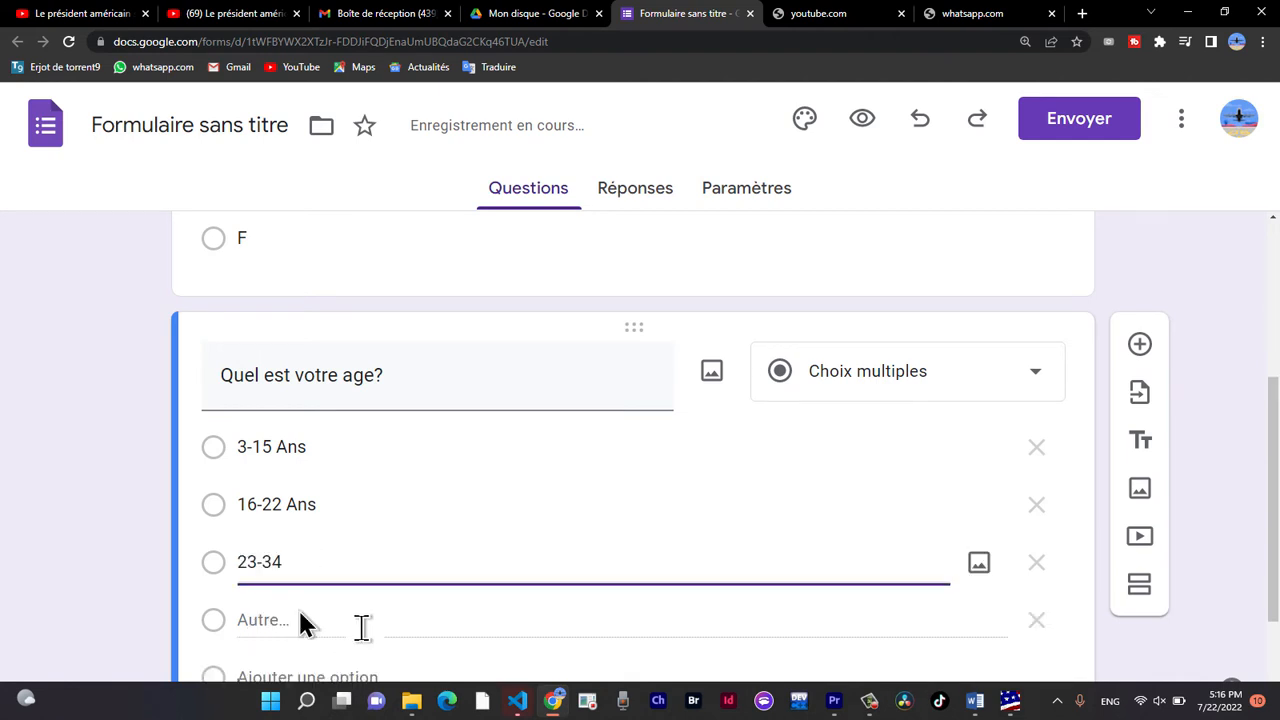
pyautogui.write(' Ans')
pyautogui.press('Return')
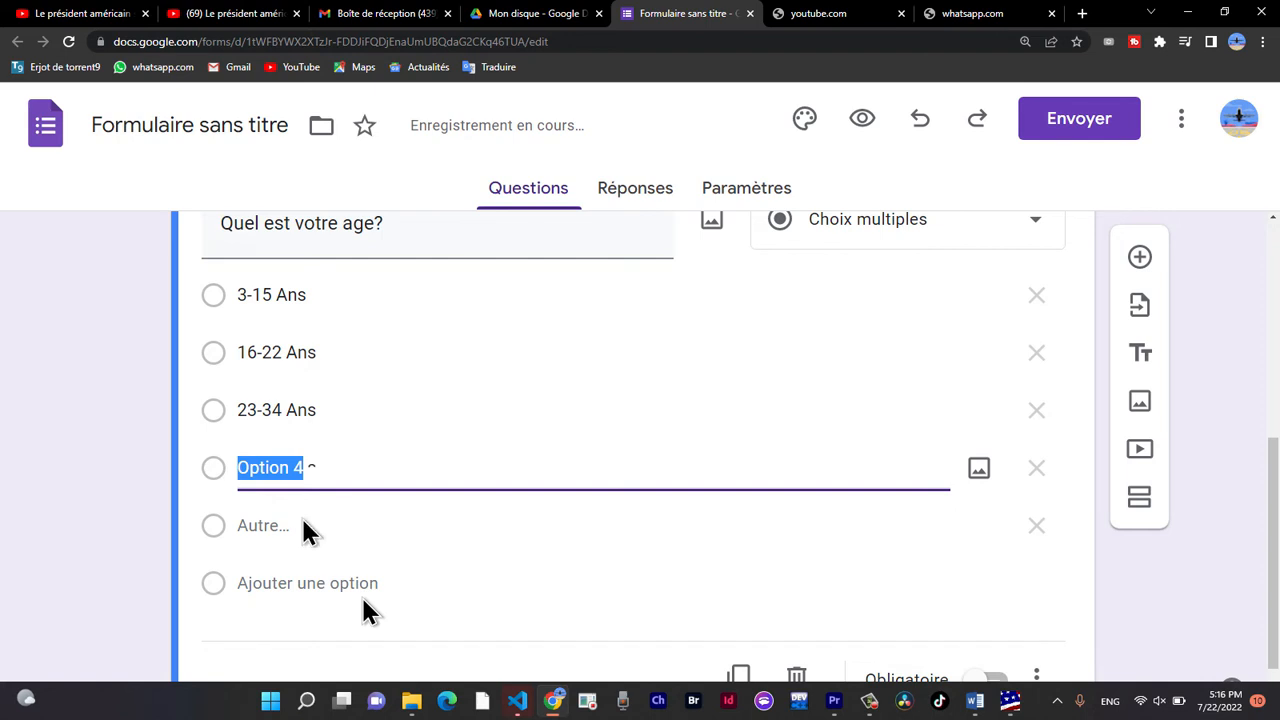
pyautogui.write('35-49 Ans')
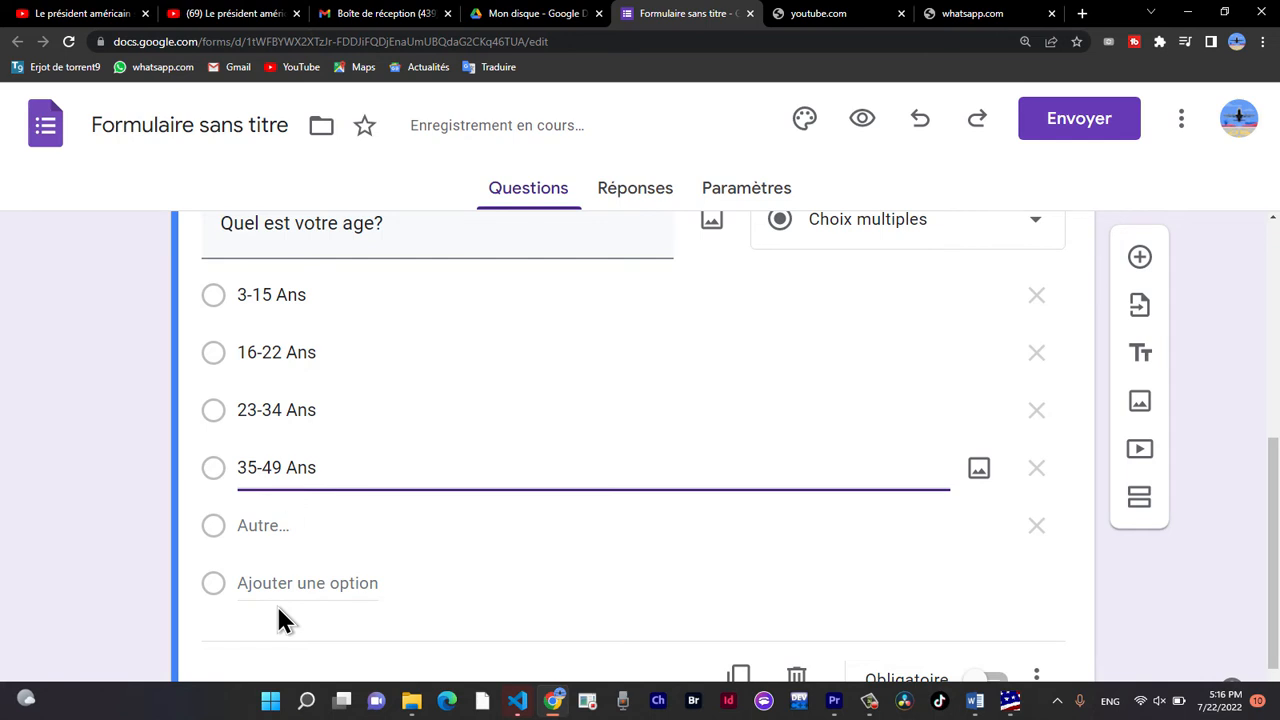
# Add "50 Ans et plus" as the last age option and remove the "Autre" option.
pyautogui.click(276, 600)
pyautogui.write('50 et plus')
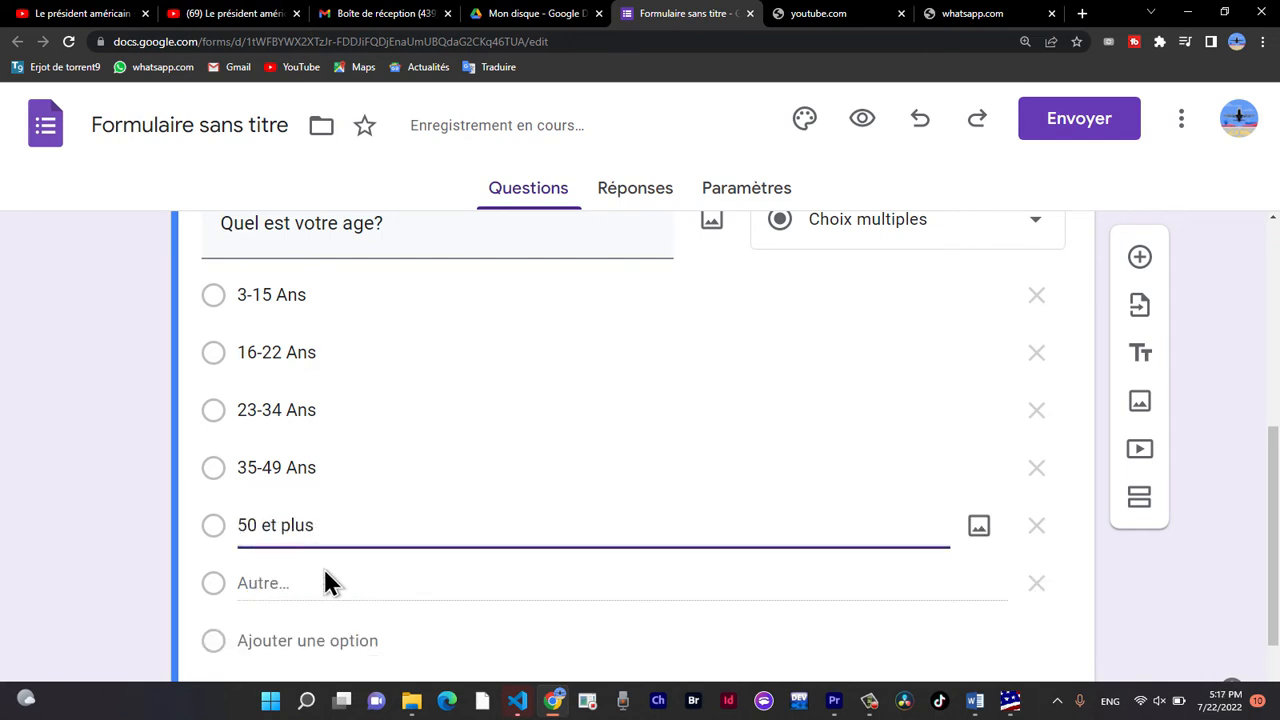
pyautogui.click(1035, 588)
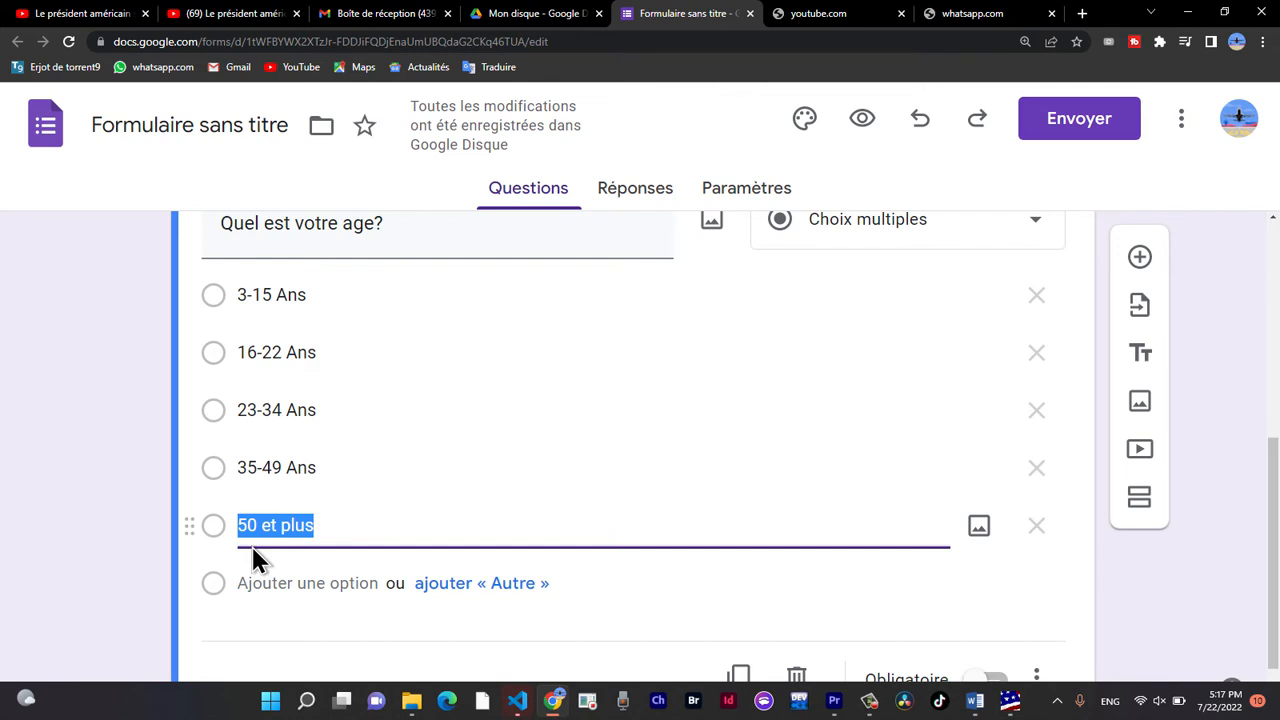
pyautogui.click(258, 527)
pyautogui.write('Ans')
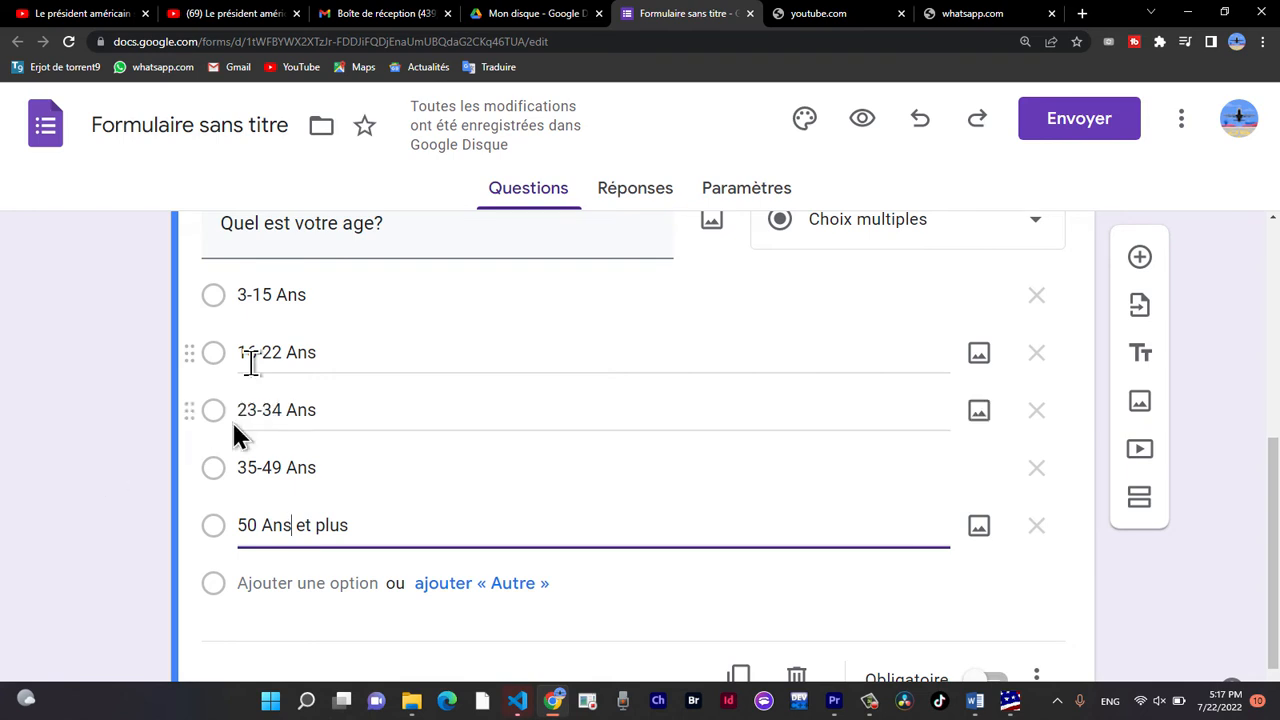
# Add a third question with the text "Votre etat matrimoniale?" and set its answer type to Réponse courte.
pyautogui.scroll(-2, 636, 500)
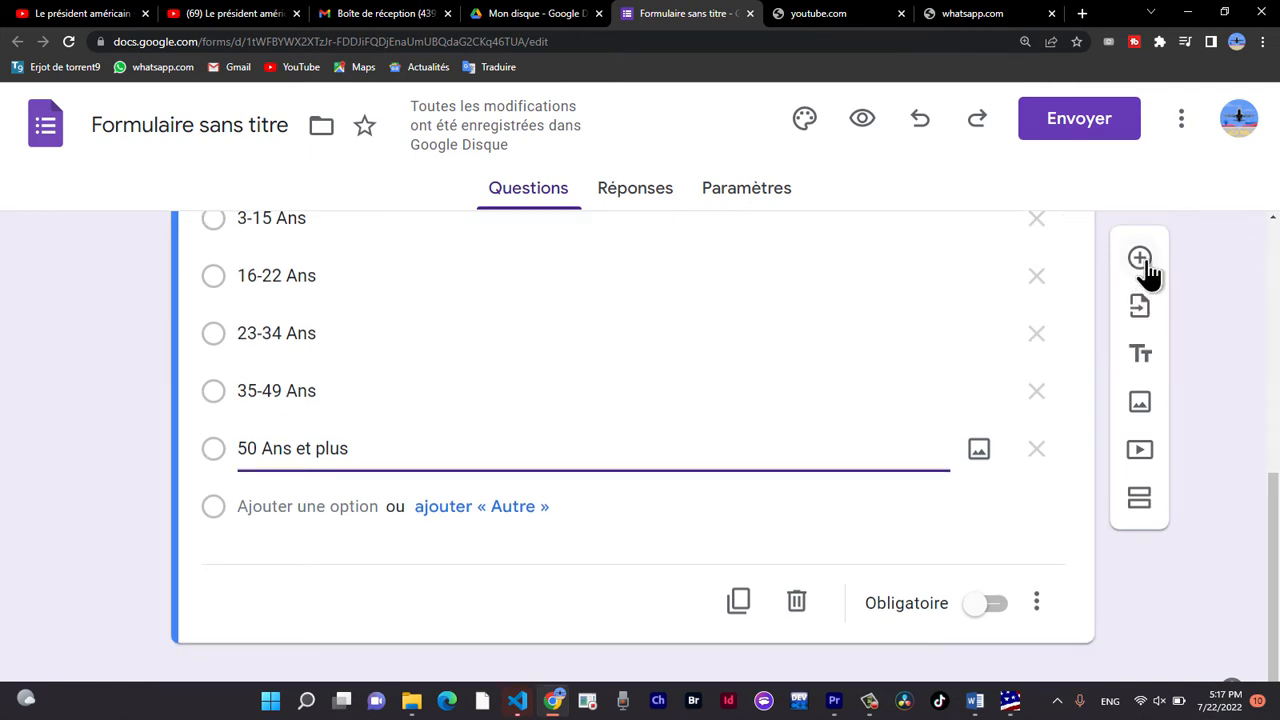
pyautogui.click(1141, 262)
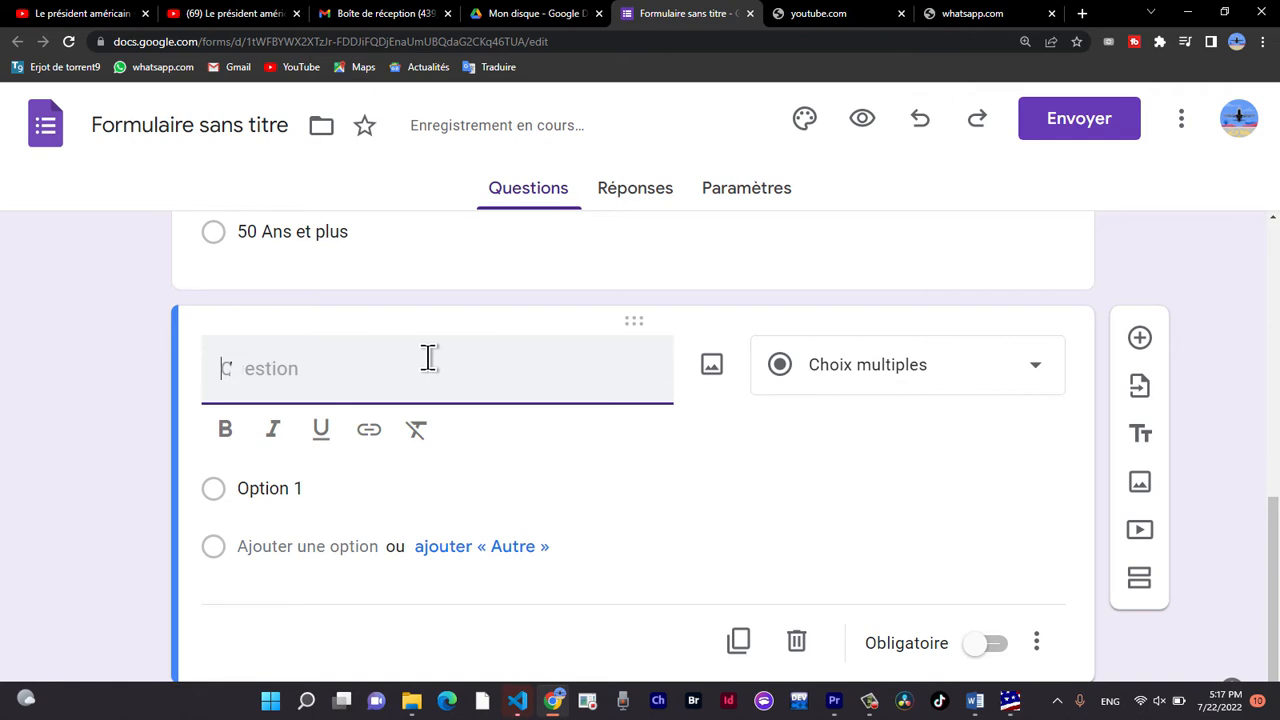
pyautogui.press('BackSpace')
pyautogui.press('BackSpace')
pyautogui.press('BackSpace')
pyautogui.write('Votre eta')
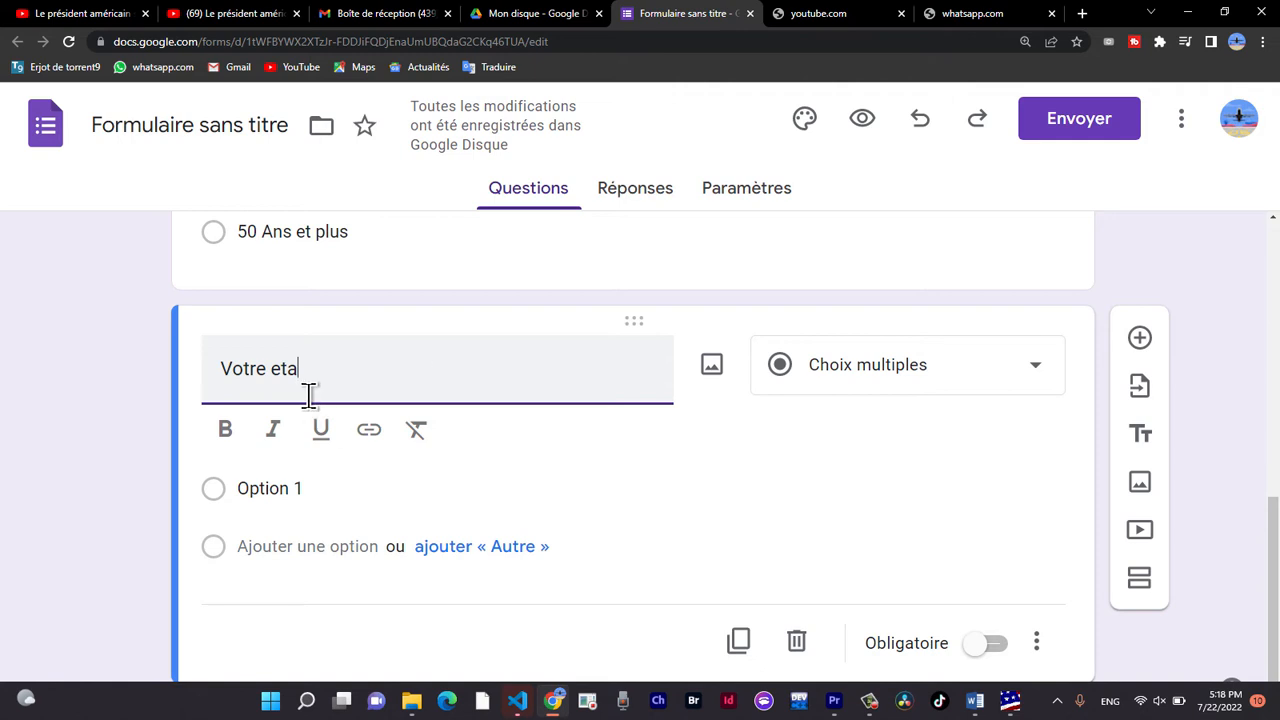
pyautogui.write('t matrimoniale?')
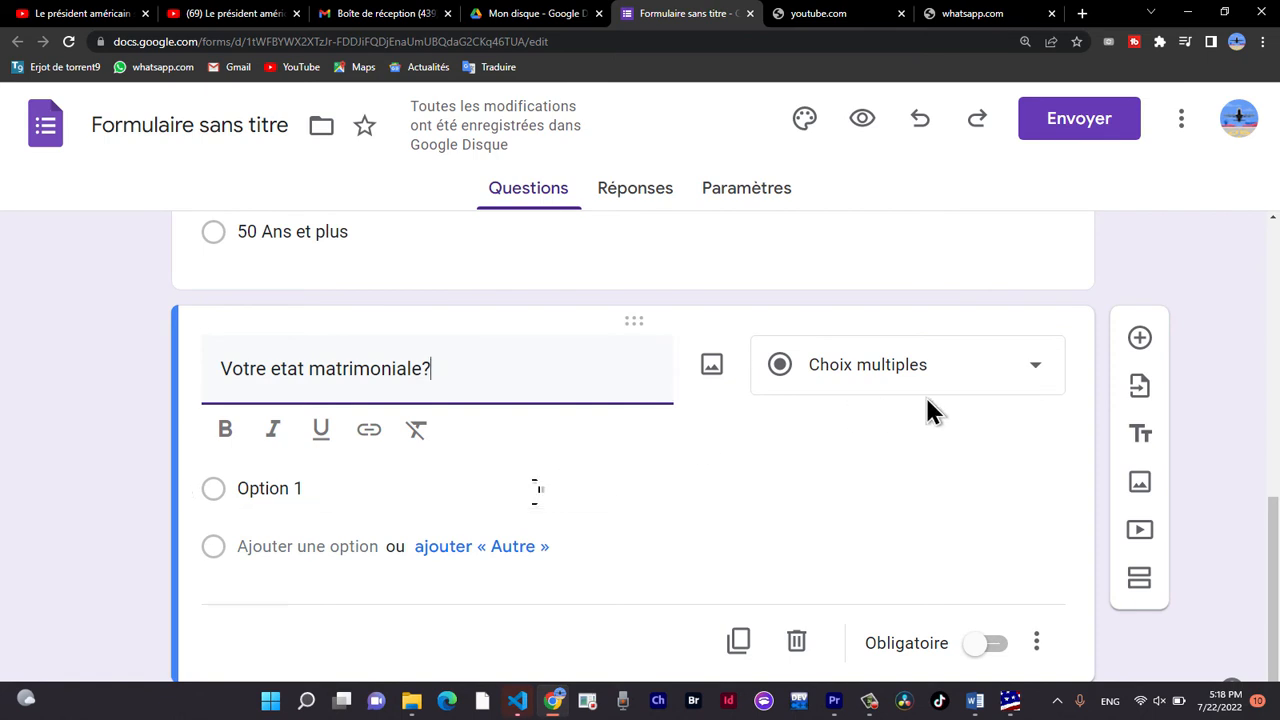
pyautogui.click(945, 378)
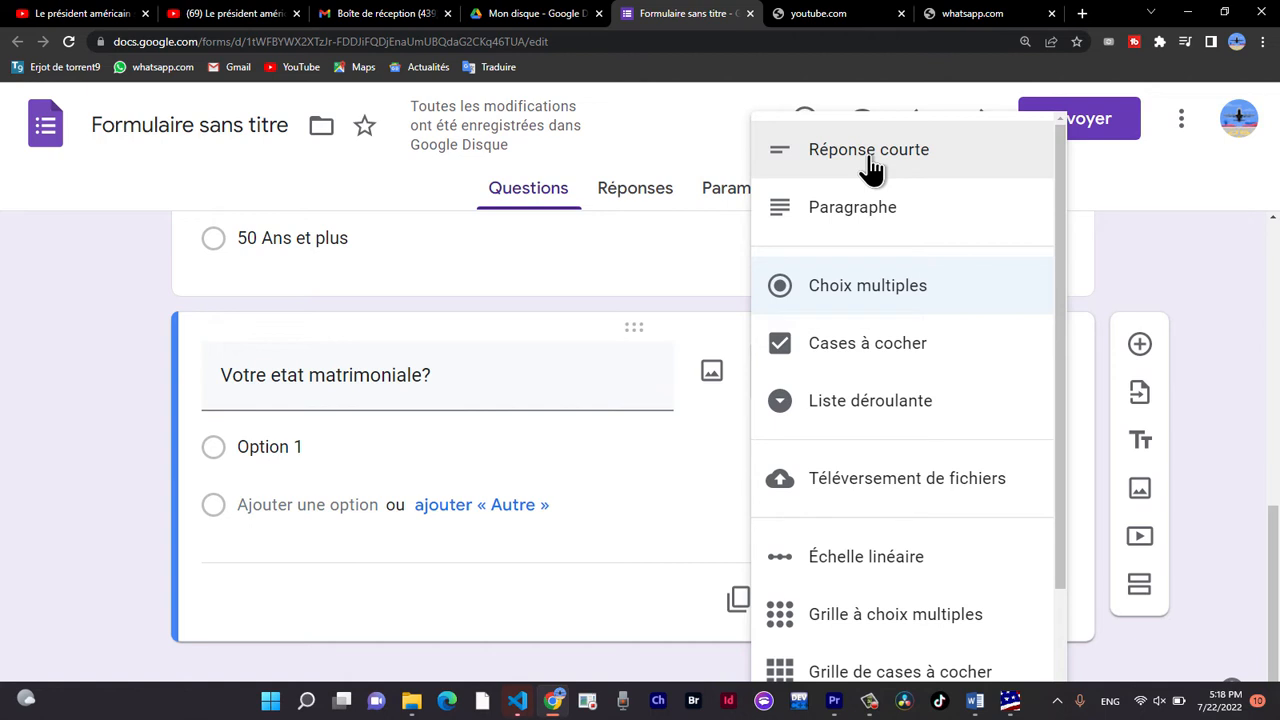
pyautogui.click(870, 168)
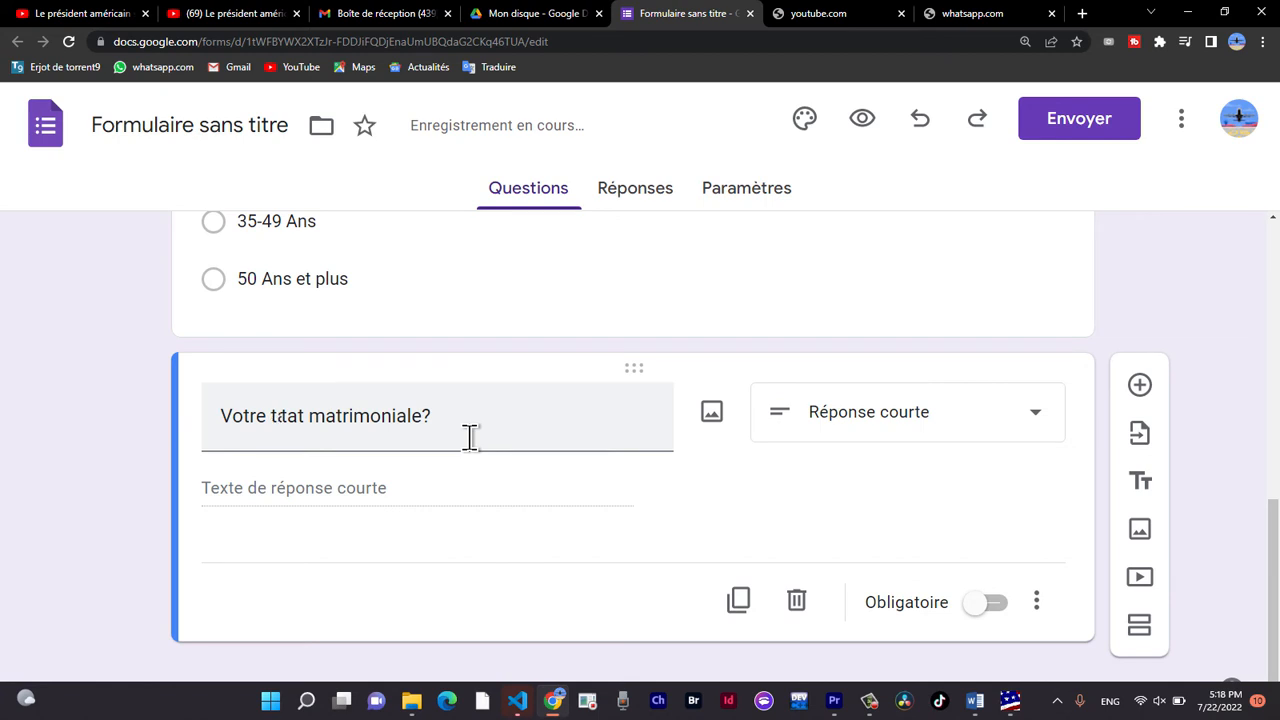
# Try to correct the initial "e" of "etat" in the question "Votre etat matrimoniale?".
pyautogui.click(283, 420)
pyautogui.press('BackSpace')
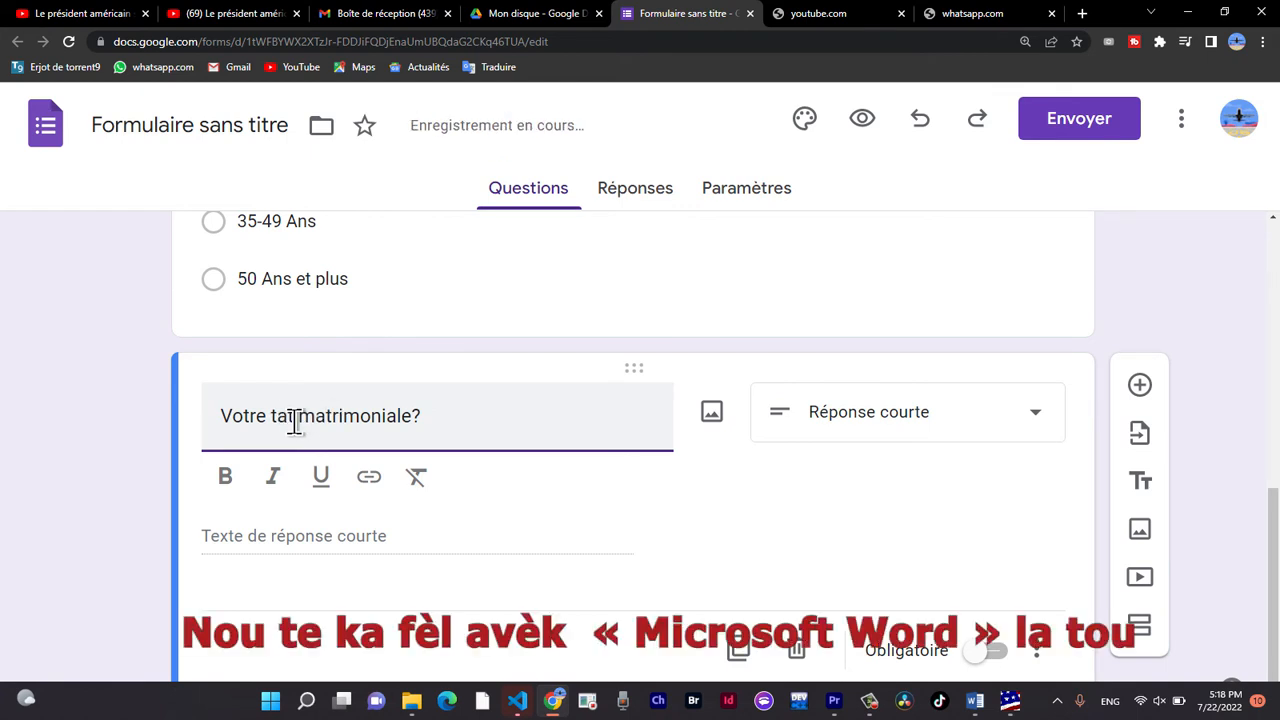
pyautogui.write('e')
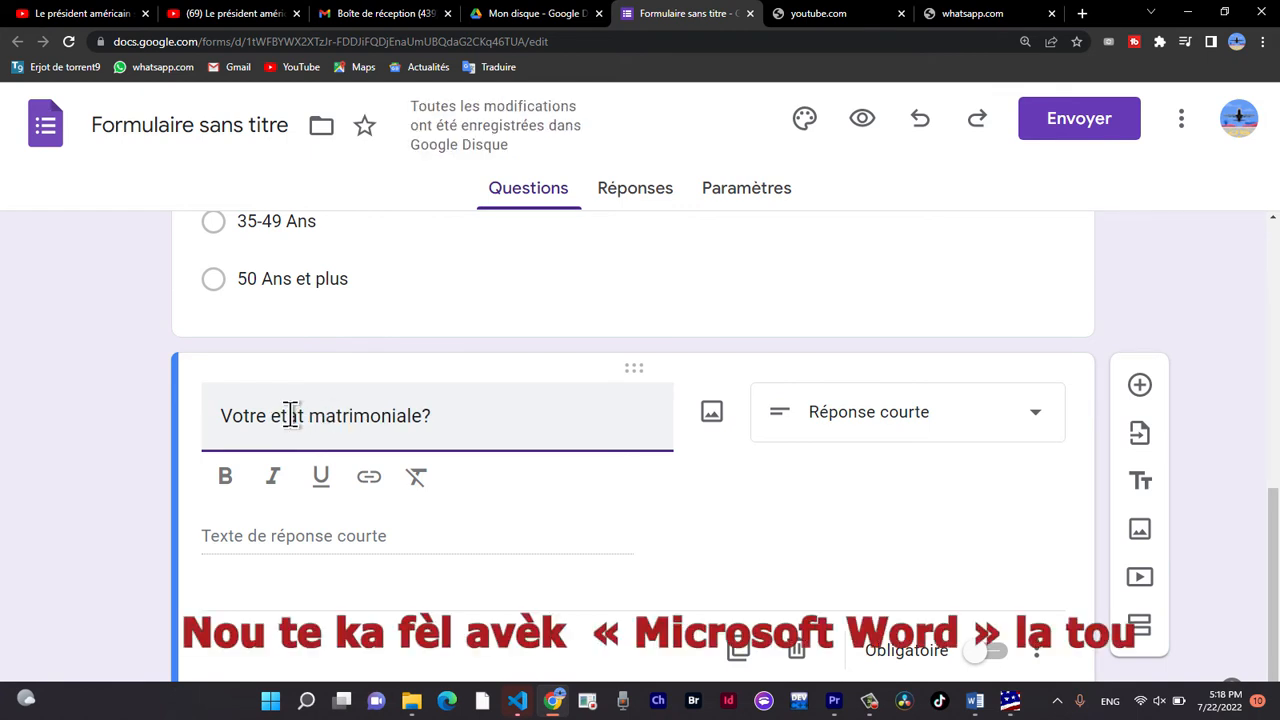
pyautogui.rightClick(291, 416)
pyautogui.click(291, 414)
pyautogui.rightClick(291, 416)
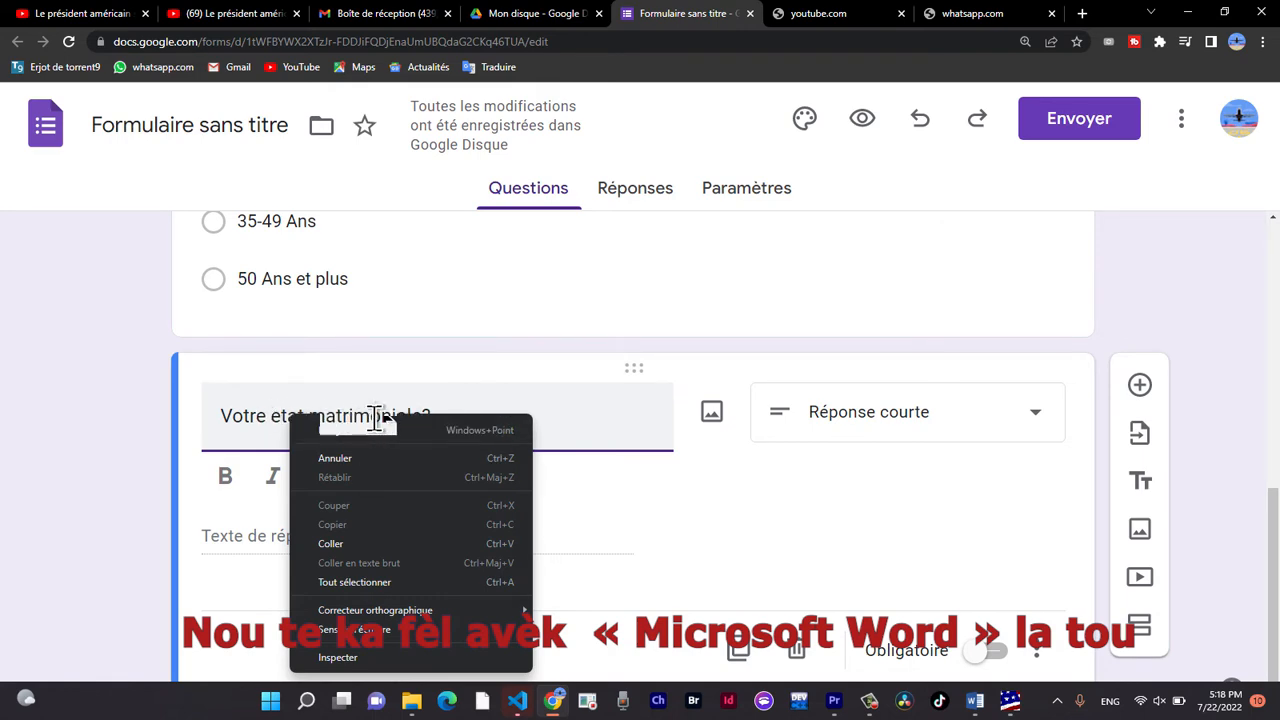
pyautogui.click(331, 545)
pyautogui.scroll(5, 523, 467)
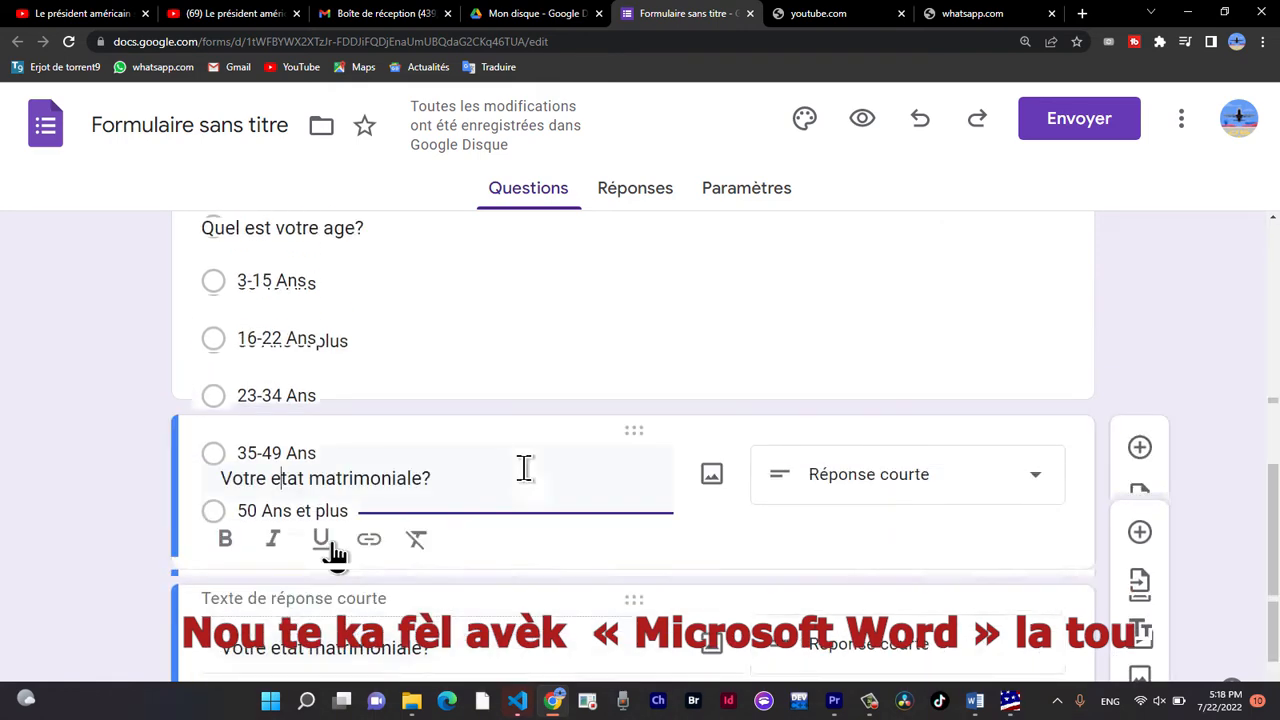
pyautogui.scroll(3, 523, 467)
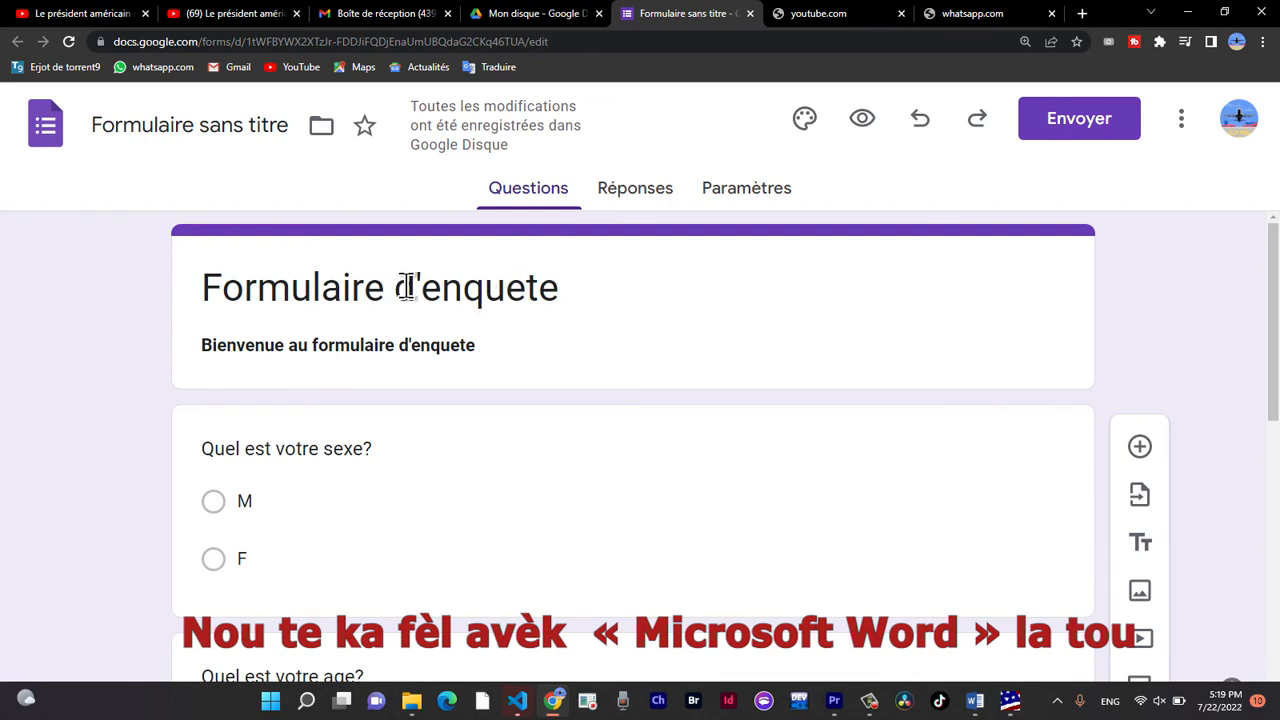
pyautogui.click(509, 287)
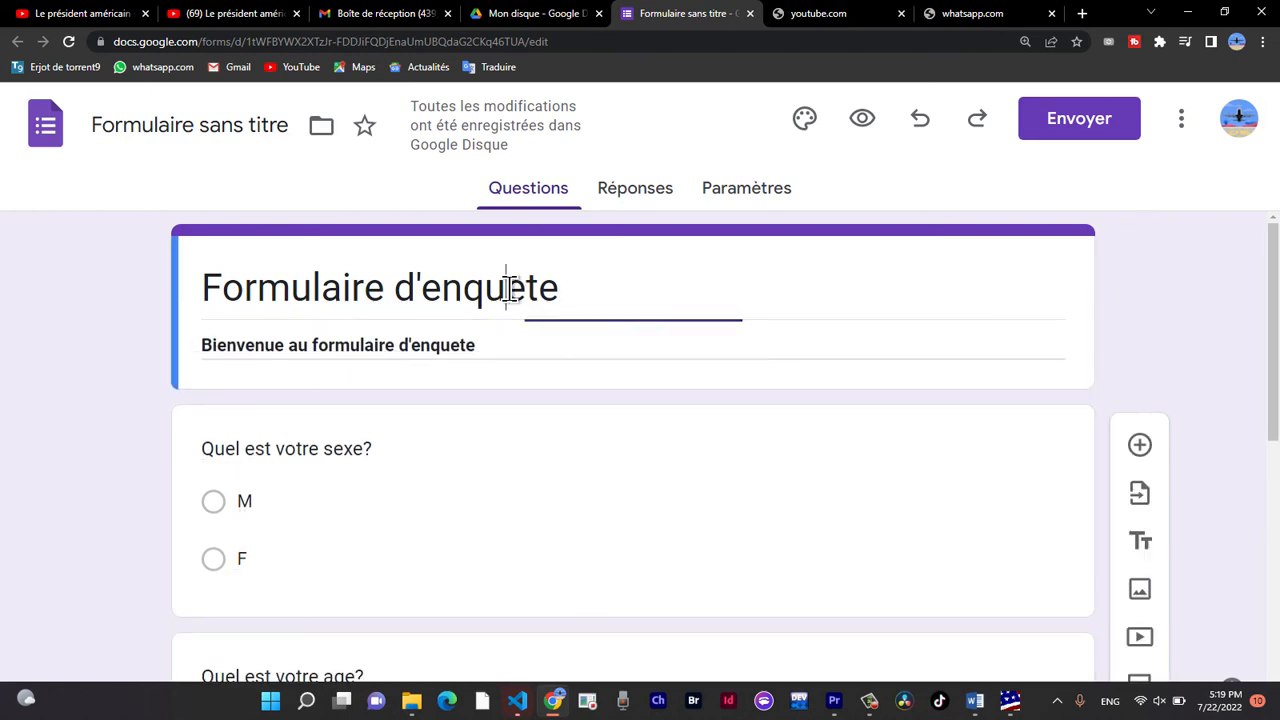
pyautogui.rightClick(509, 292)
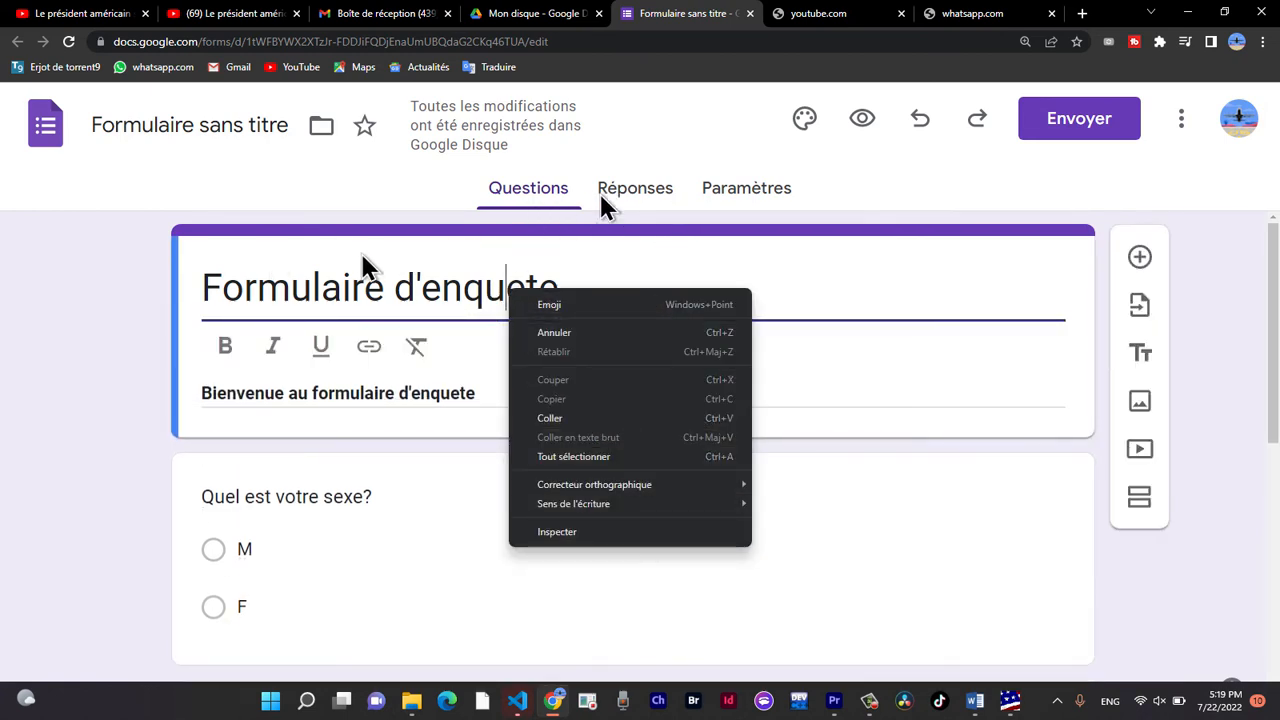
pyautogui.click(426, 401)
# Add a question "Quel est votre metier?" directly below the form header and set its answer type to Réponse courte.
pyautogui.scroll(-6, 442, 422)
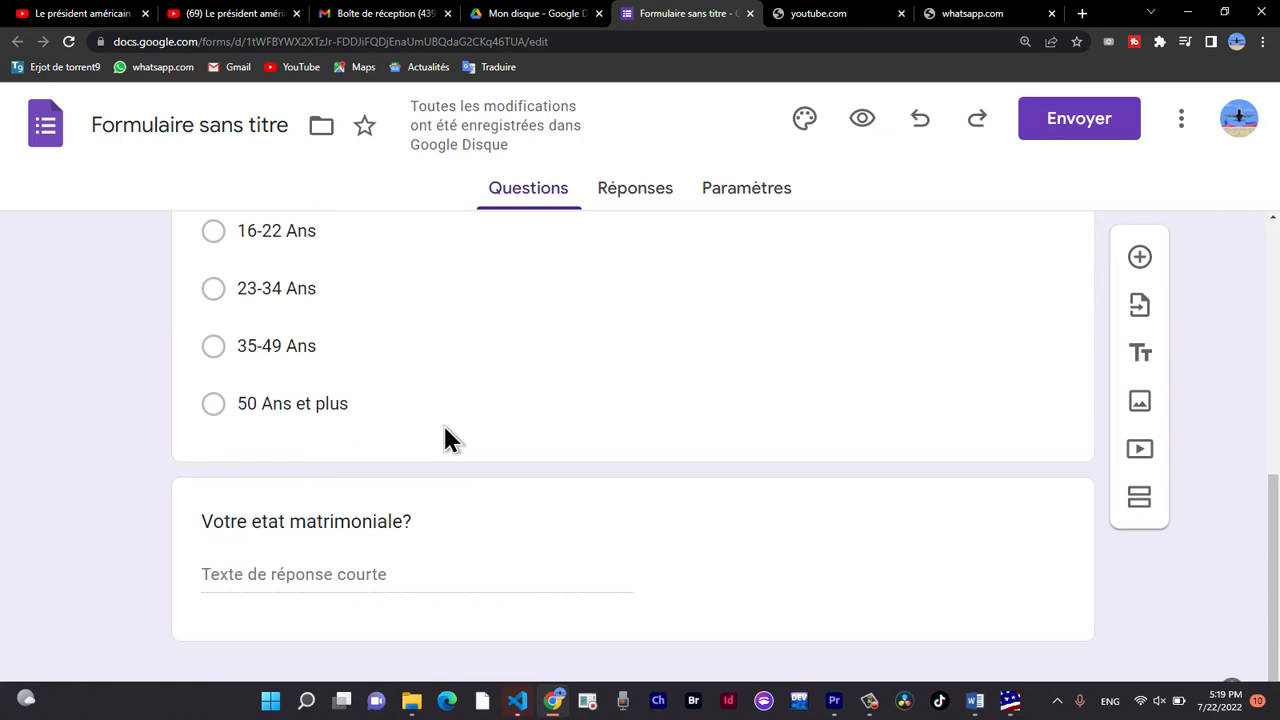
pyautogui.click(1141, 258)
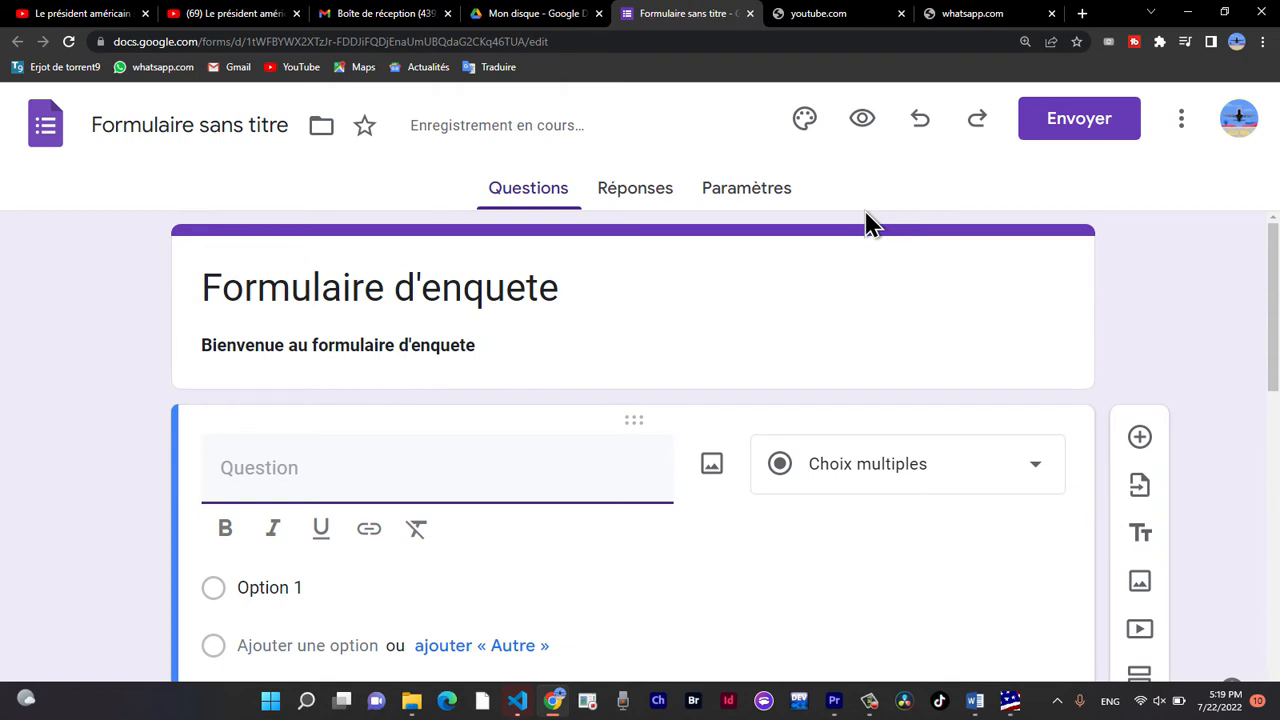
pyautogui.click(363, 490)
pyautogui.write('Quel est                      ?')
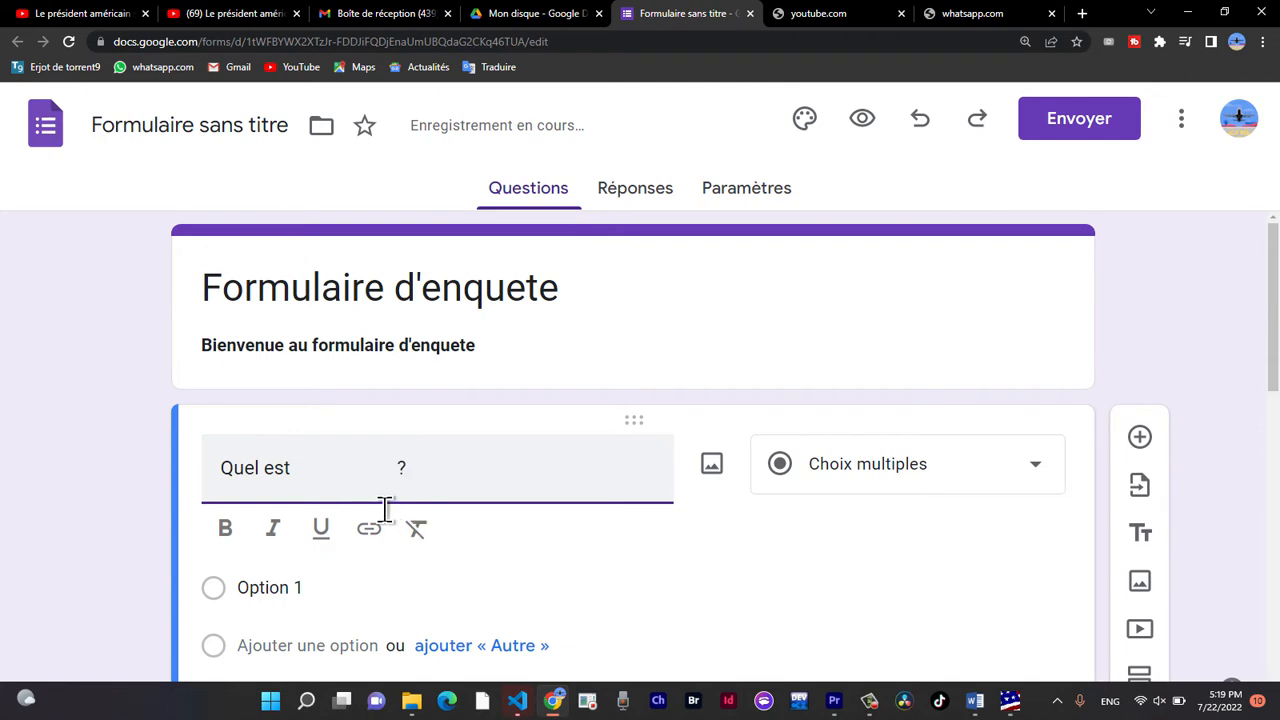
pyautogui.press('BackSpace')
pyautogui.write('votre metier?')
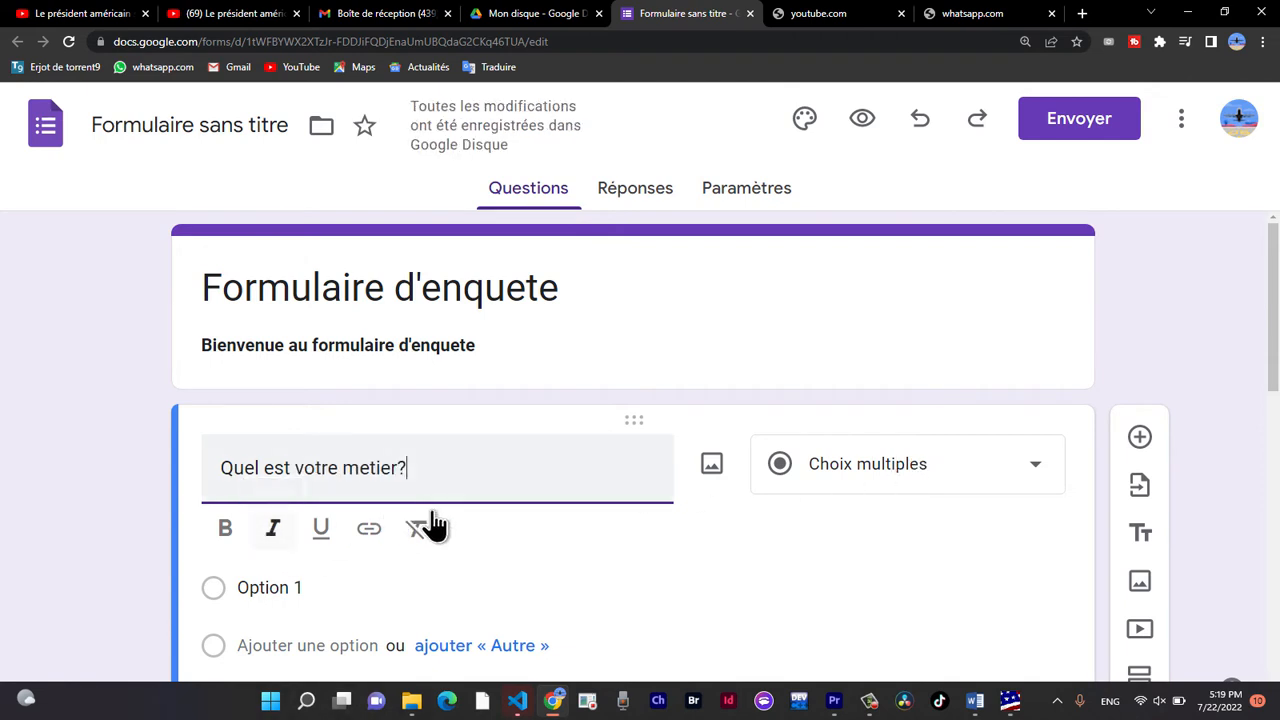
pyautogui.click(905, 472)
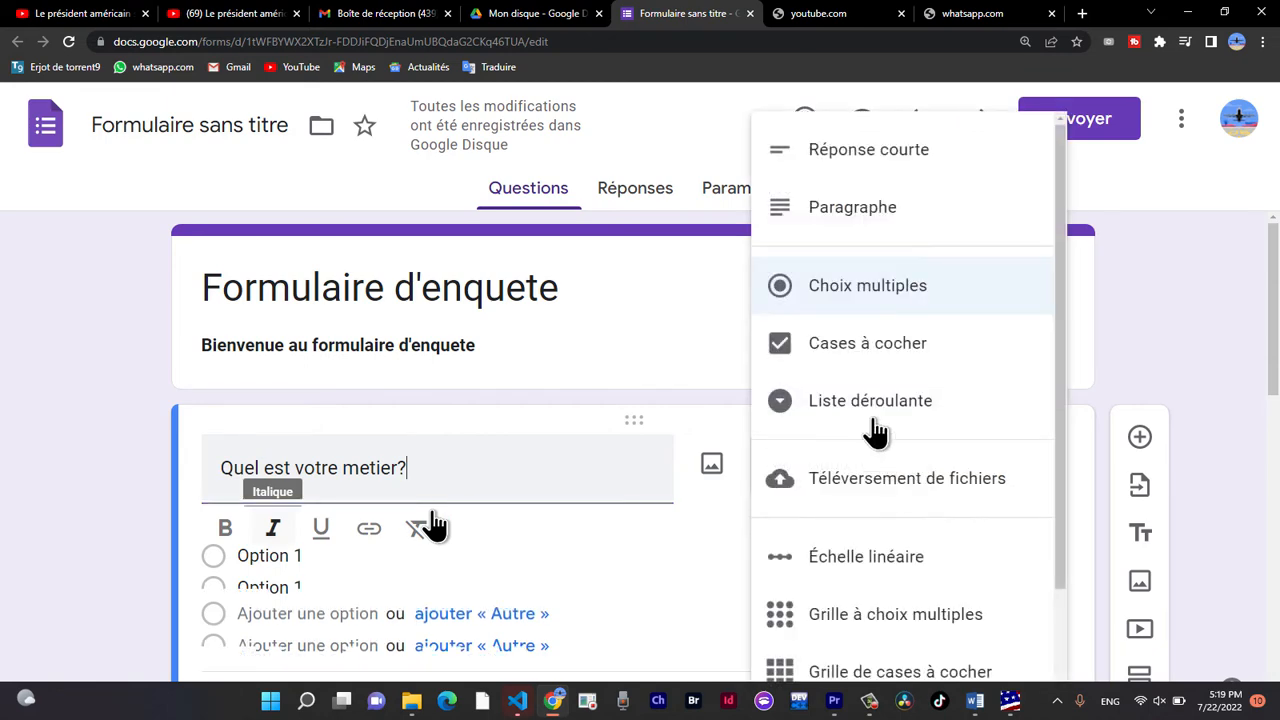
pyautogui.click(851, 166)
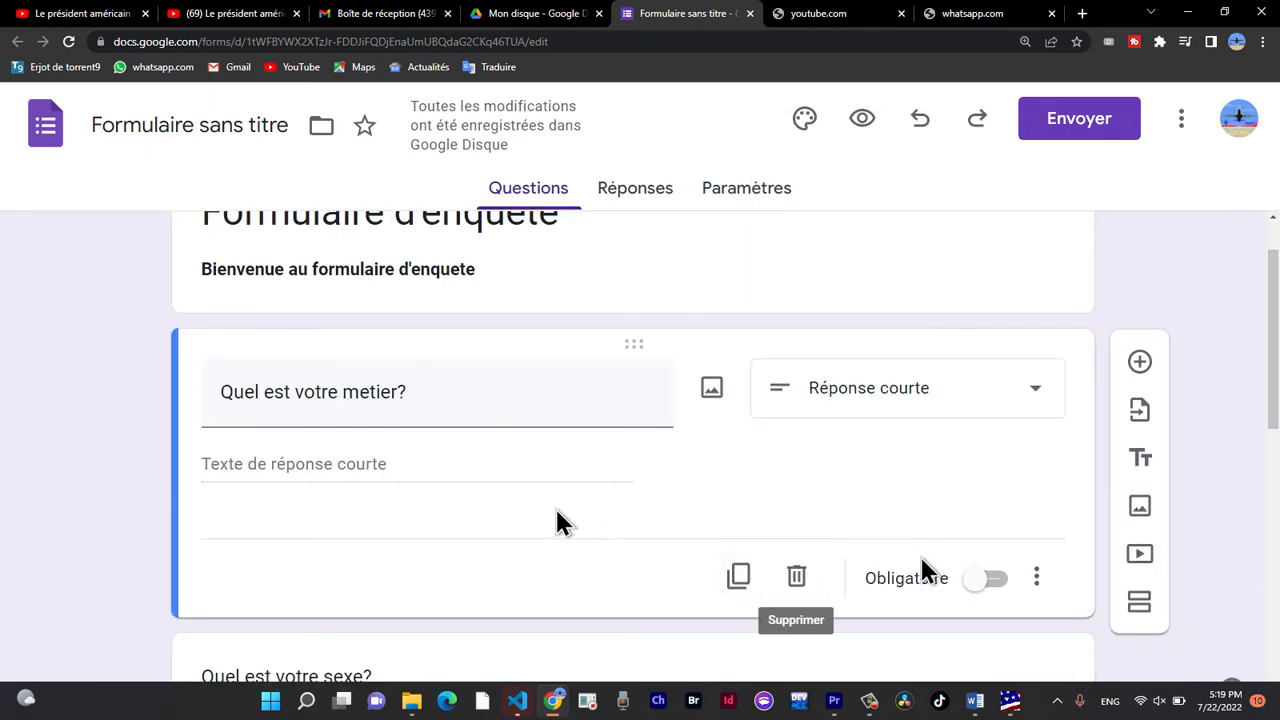
pyautogui.scroll(-4, 557, 520)
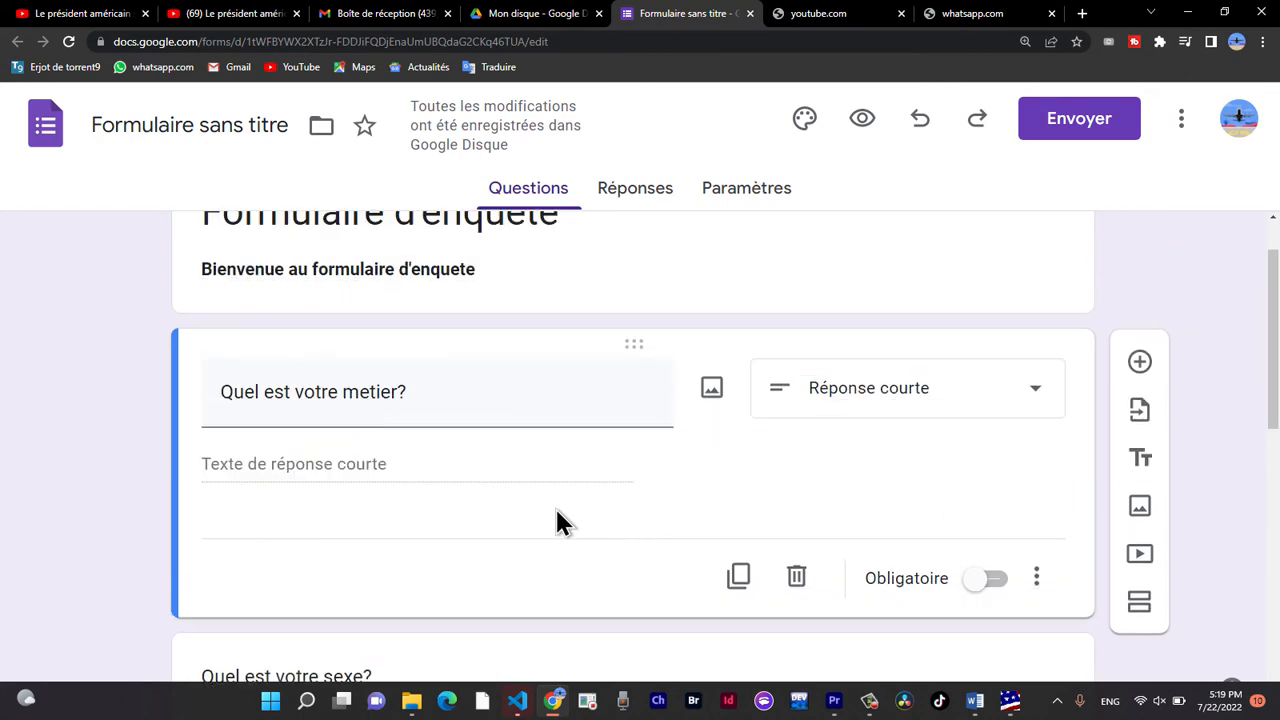
pyautogui.scroll(3, 938, 449)
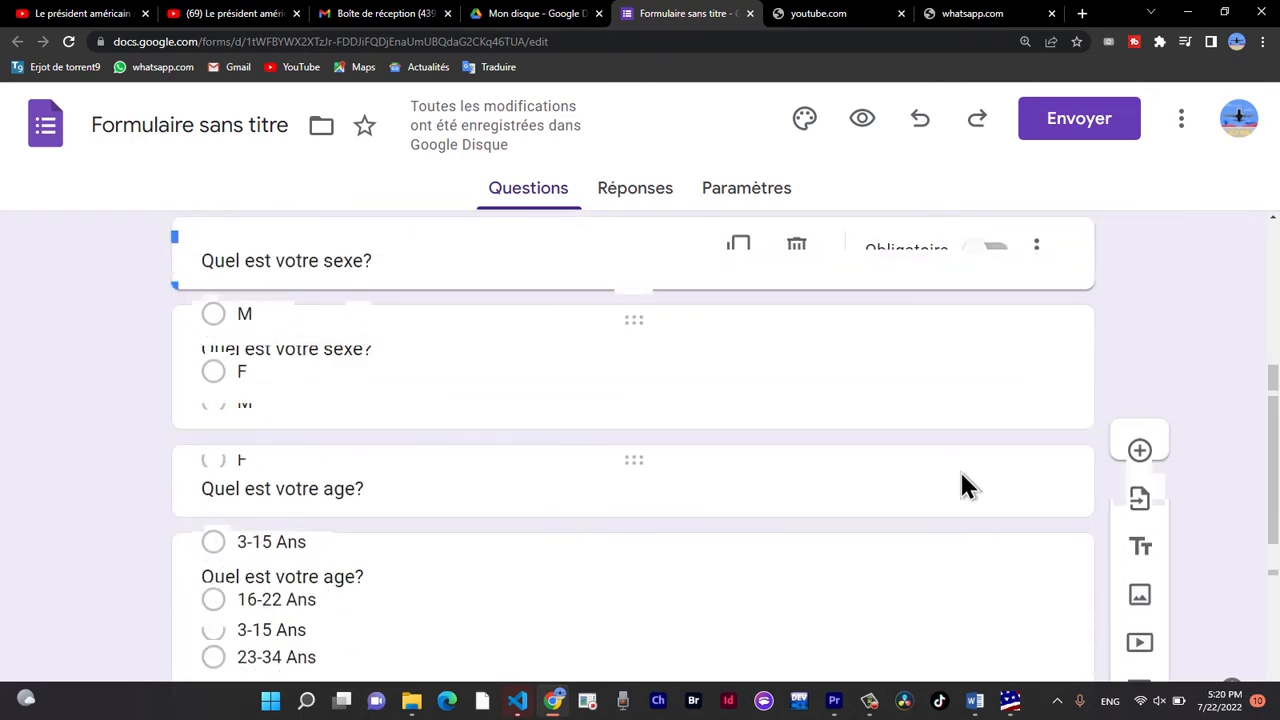
# Mark the first section's questions, from "Quel est votre metier?" through "Votre etat matrimoniale?", as required.
pyautogui.scroll(2, 938, 449)
pyautogui.scroll(-4, 938, 449)
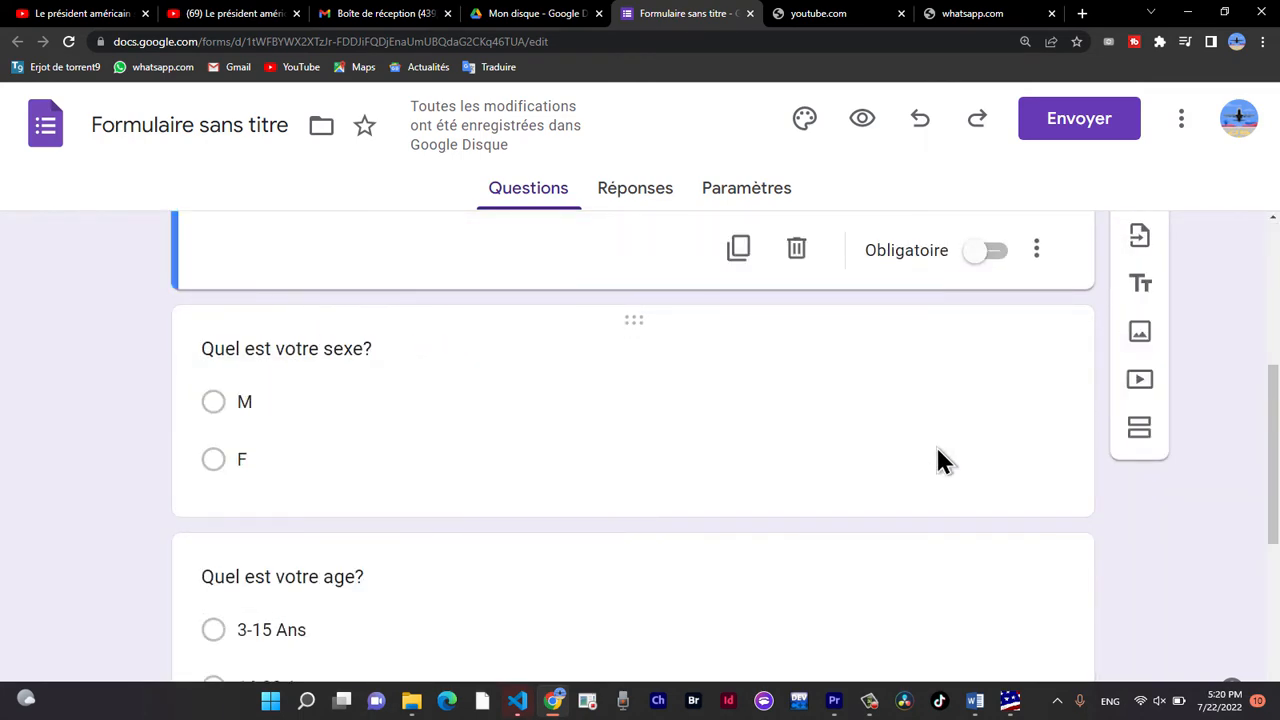
pyautogui.scroll(3, 938, 449)
pyautogui.scroll(-2, 963, 475)
pyautogui.scroll(1, 963, 470)
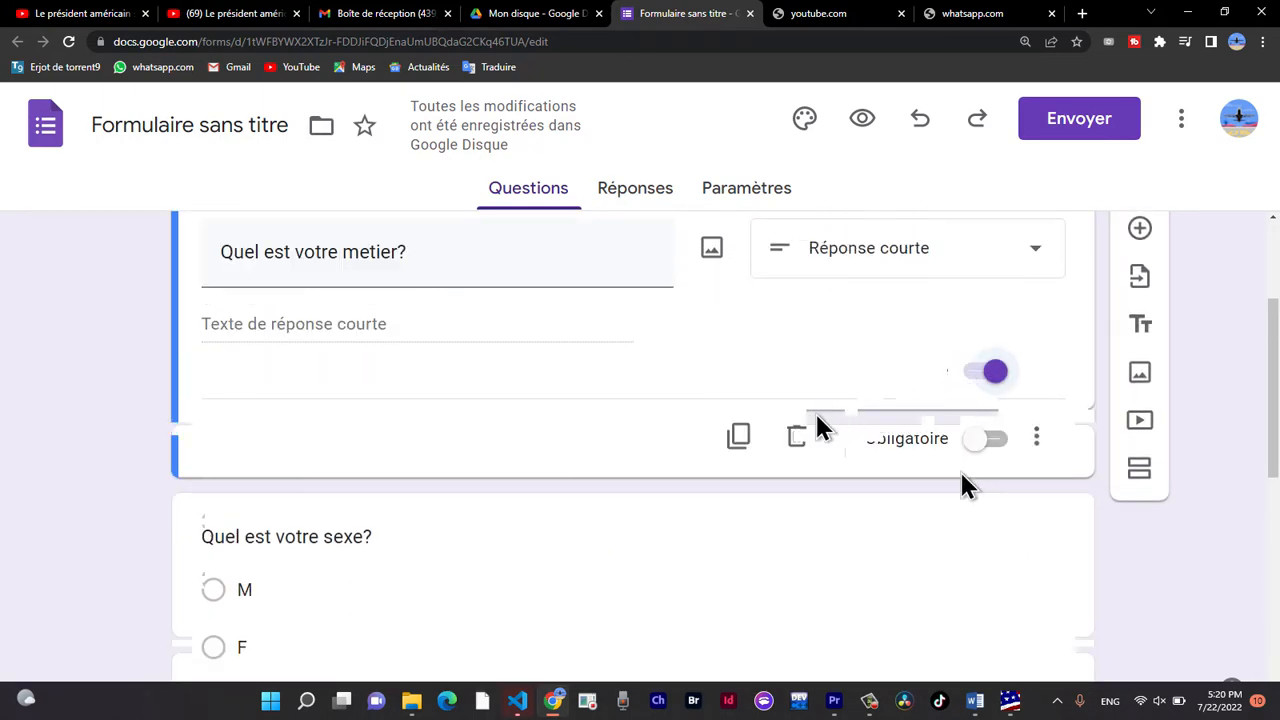
pyautogui.scroll(-2, 961, 474)
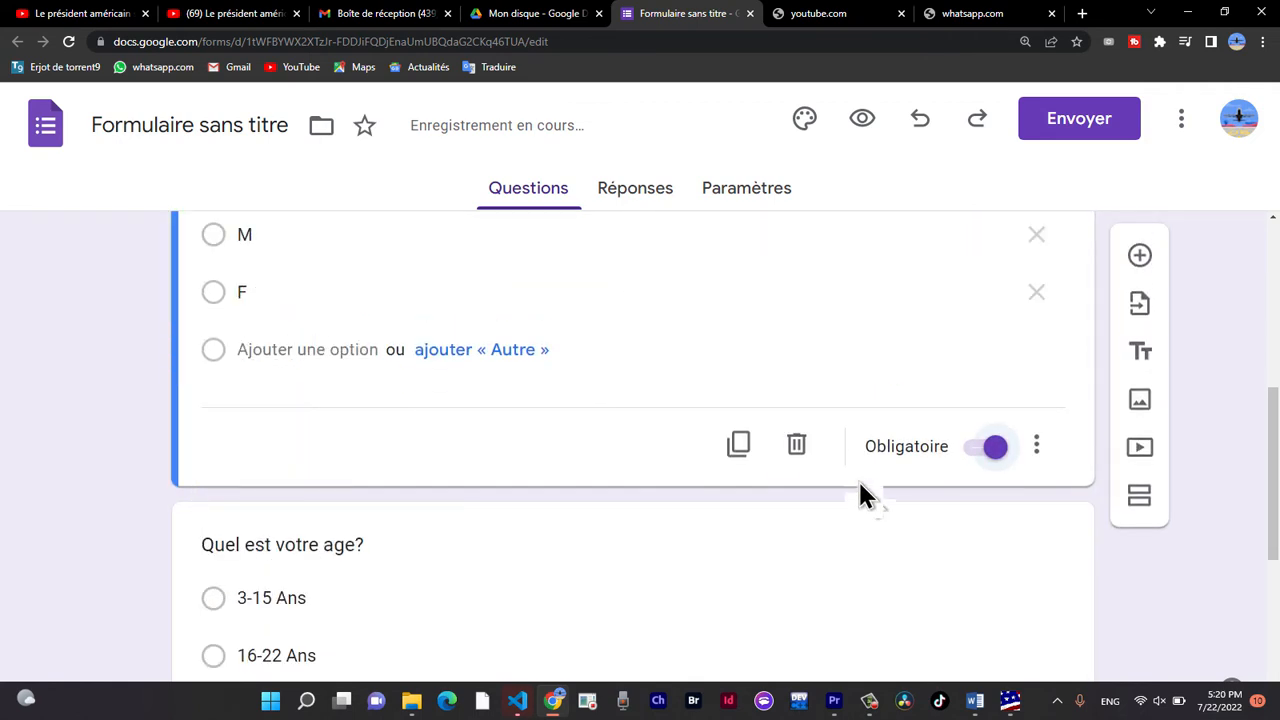
pyautogui.click(857, 480)
pyautogui.click(886, 574)
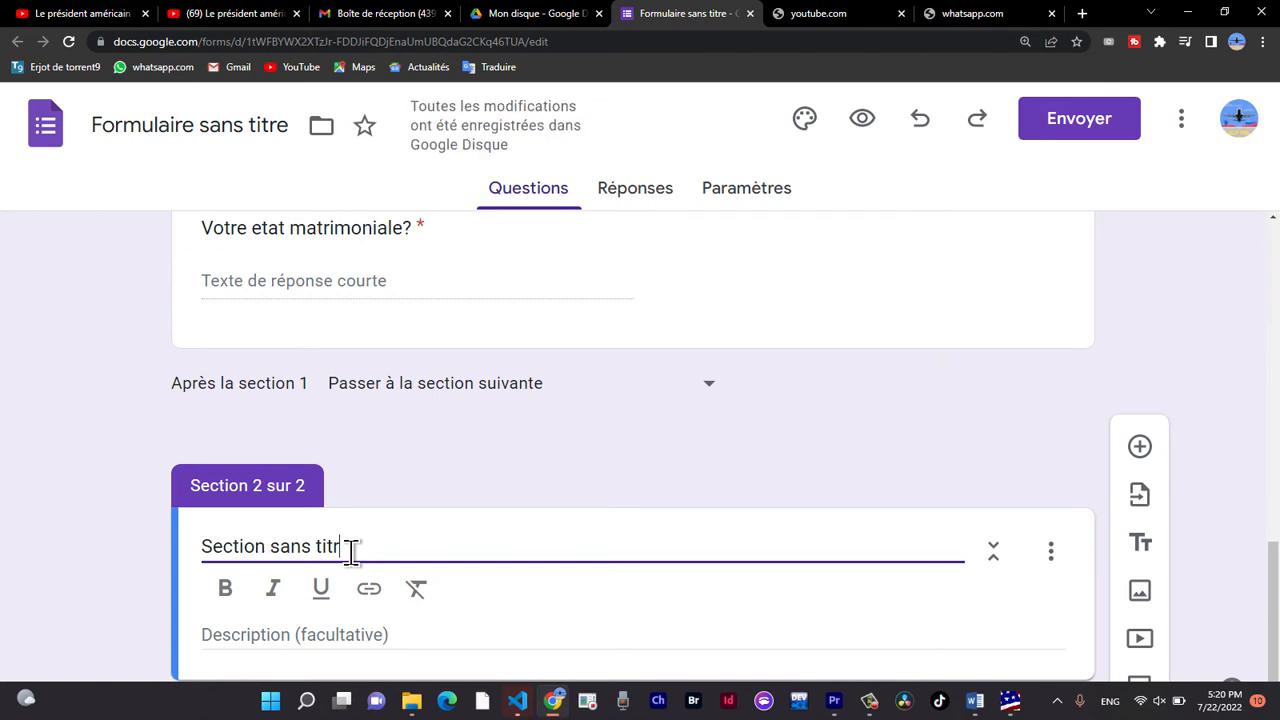
# Add a second section after "Votre etat matrimoniale?" and title it "RUBRIQUE".
pyautogui.hotkey('ctrl', 'a')
pyautogui.write('RUBRIQUE')
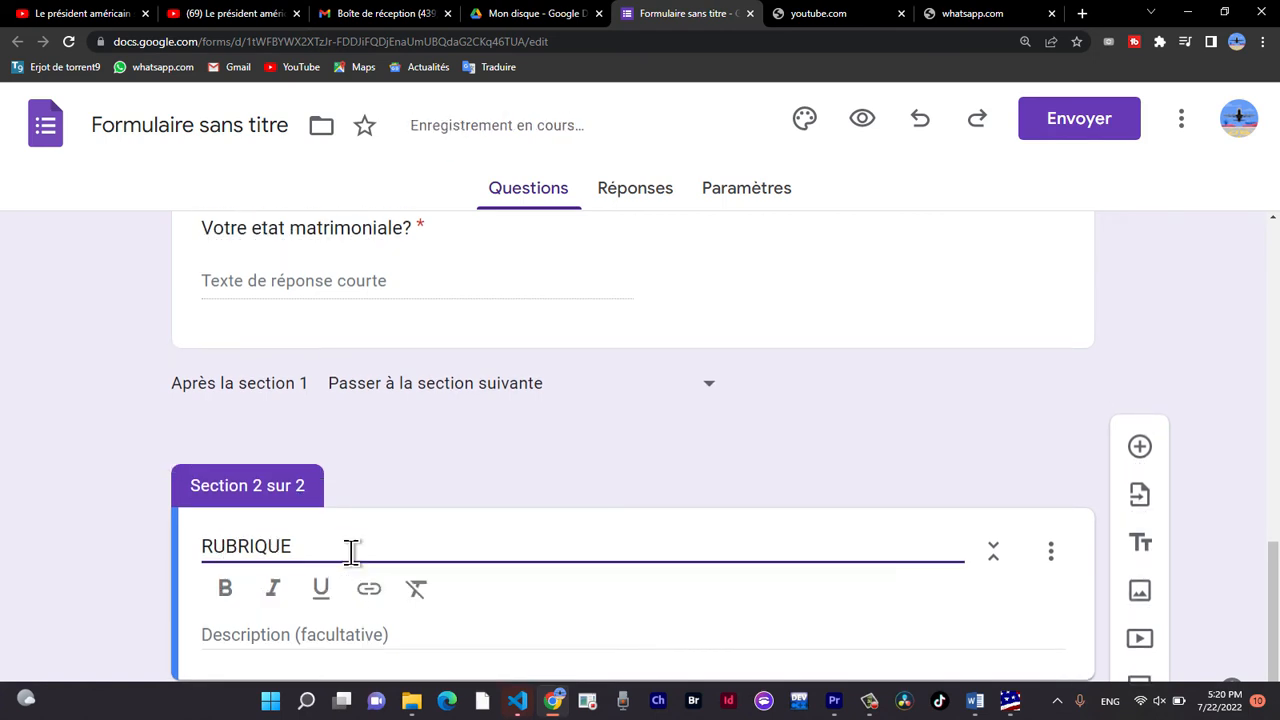
pyautogui.scroll(-1, 237, 600)
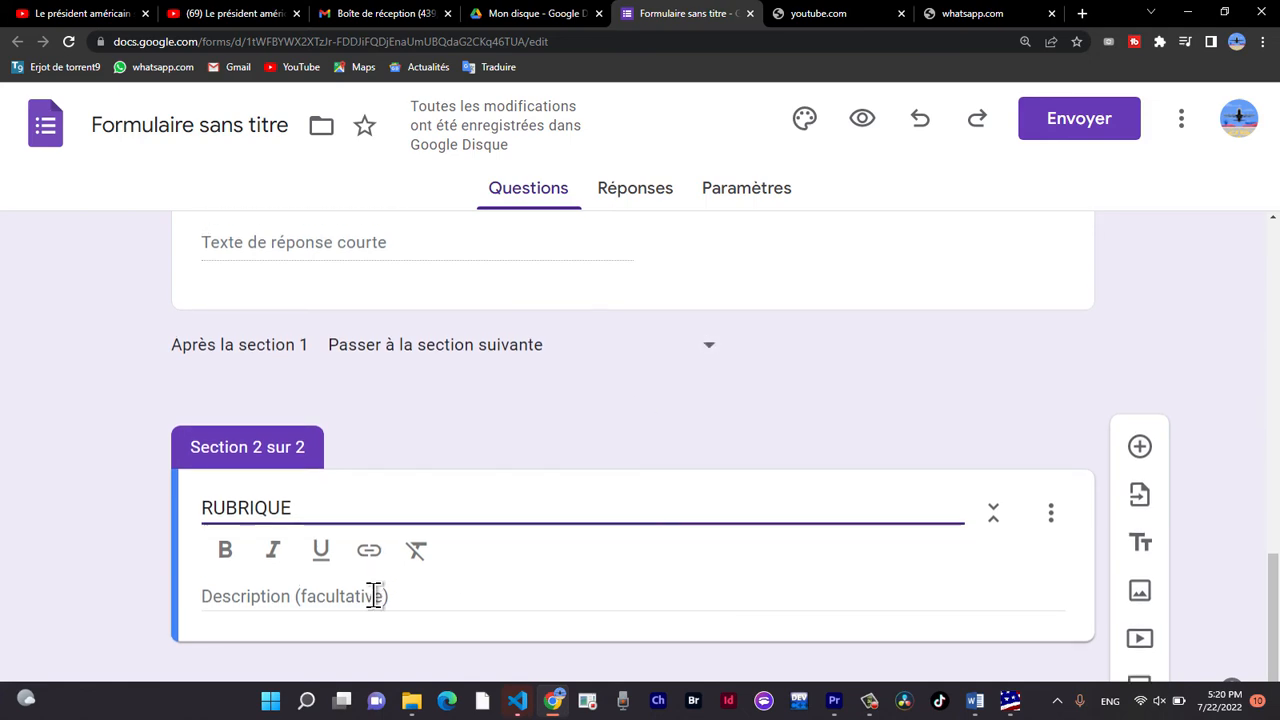
pyautogui.scroll(1, 373, 596)
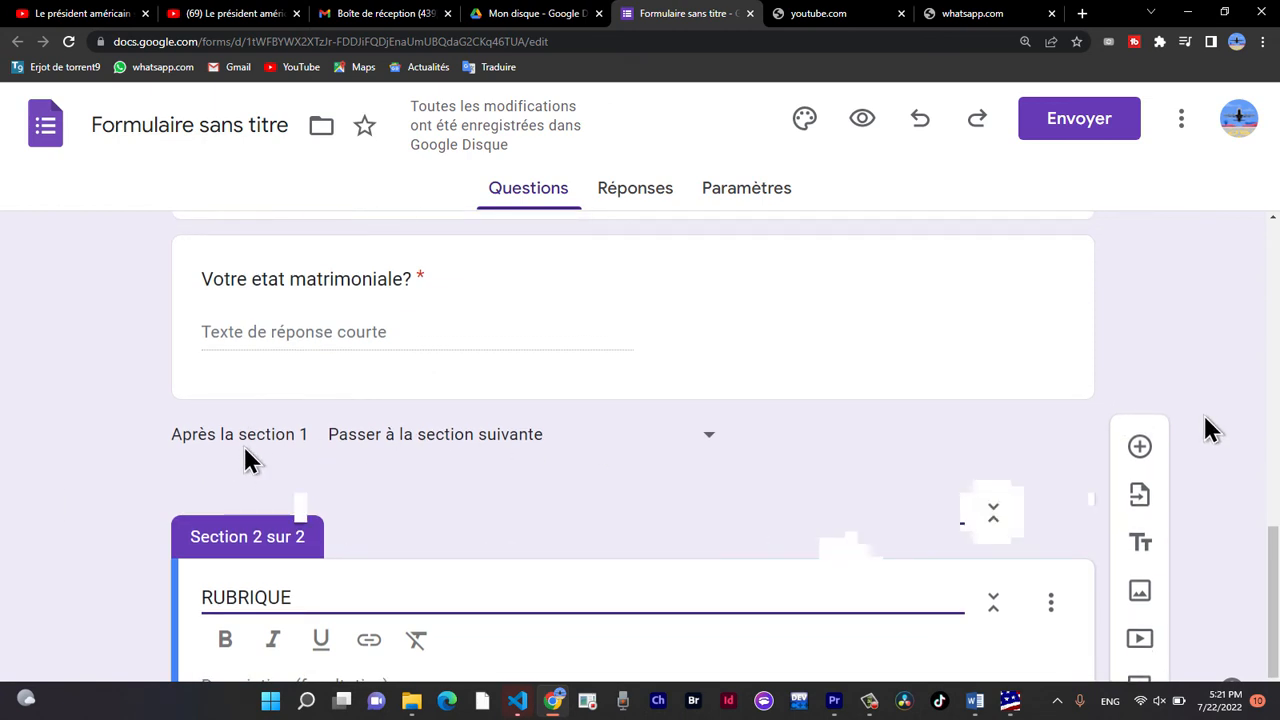
pyautogui.scroll(-1, 1203, 420)
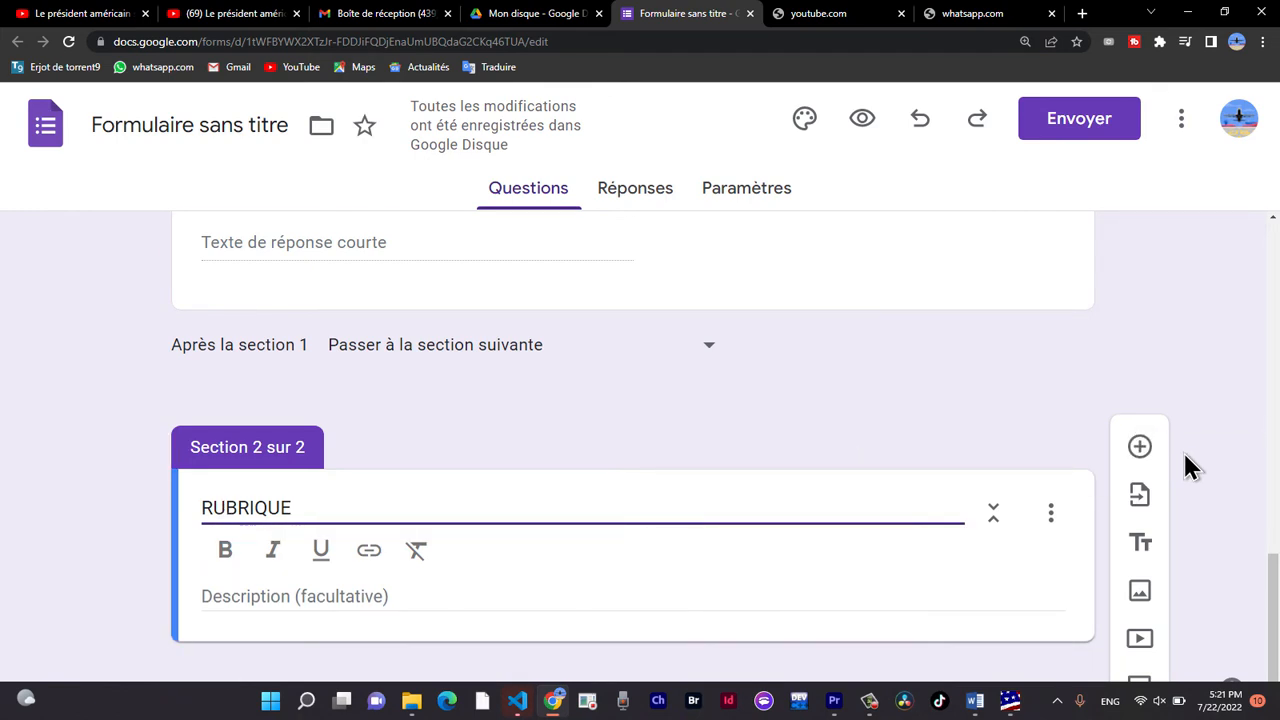
# Add the question "Quel est votre groupe sanguin?" to the "RUBRIQUE" section.
pyautogui.click(1140, 446)
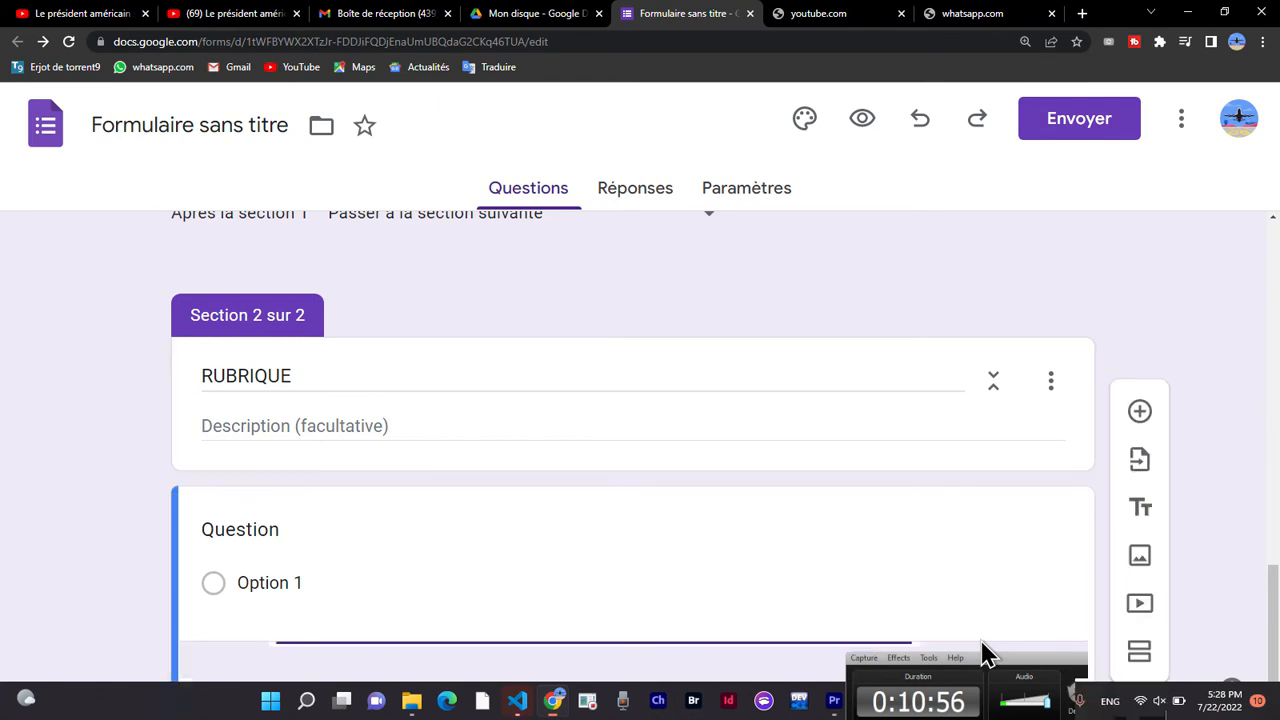
pyautogui.click(349, 549)
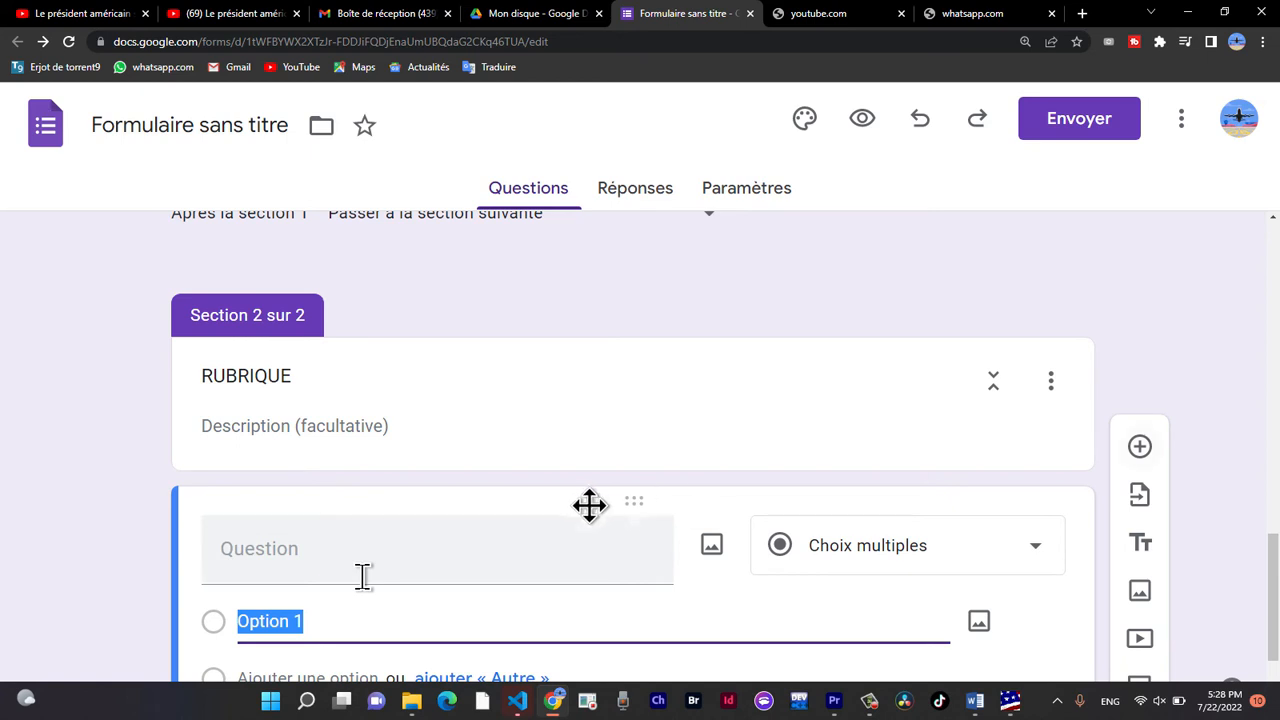
pyautogui.click(578, 582)
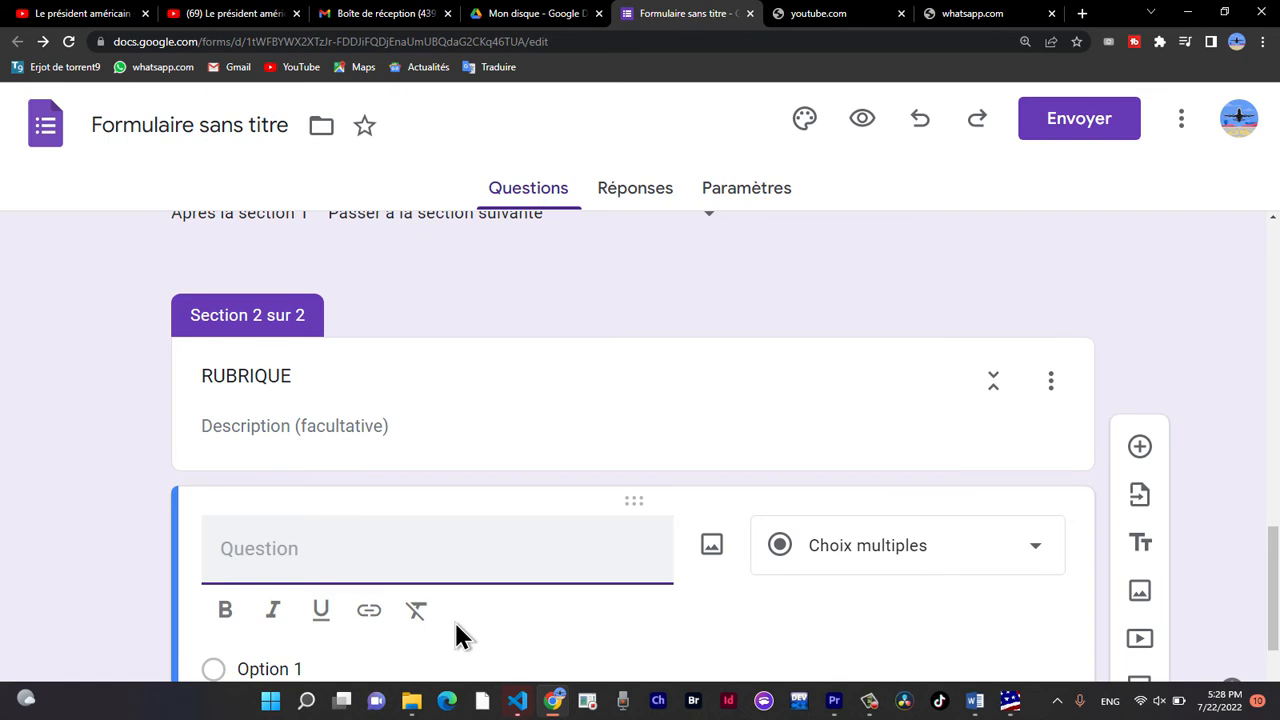
pyautogui.write('Quel est votre g')
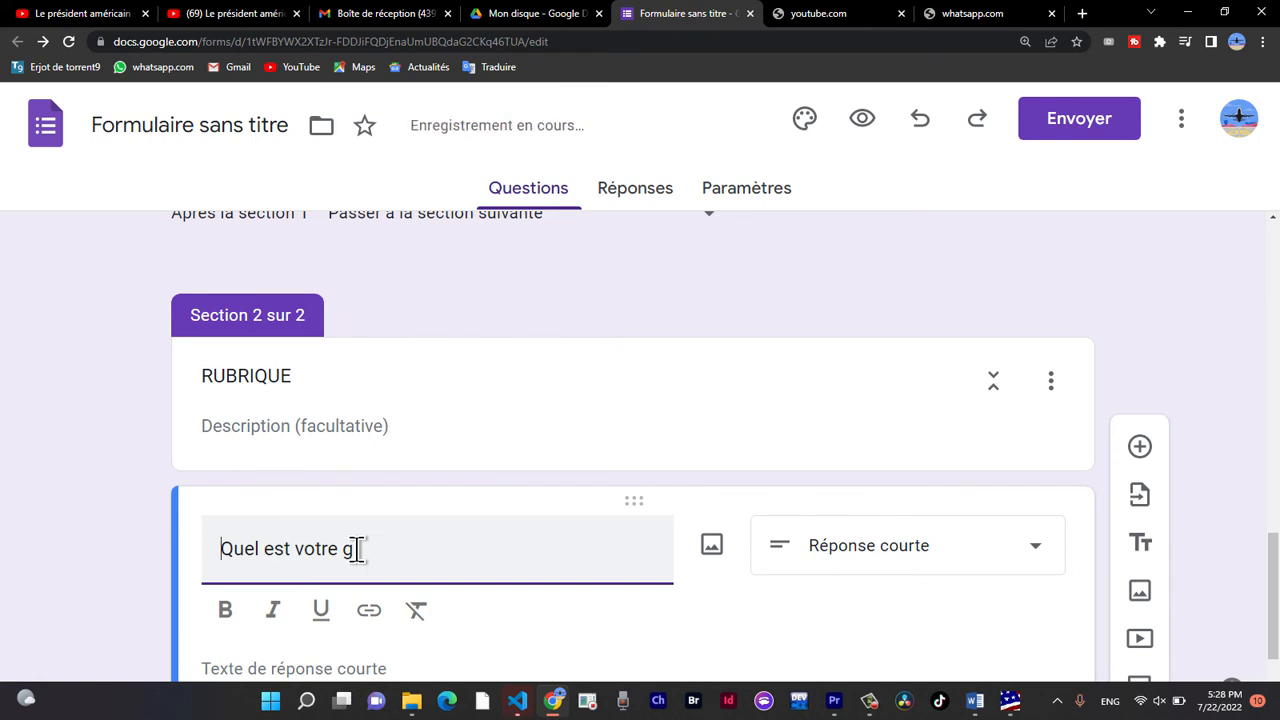
pyautogui.write('roupe sanguin?')
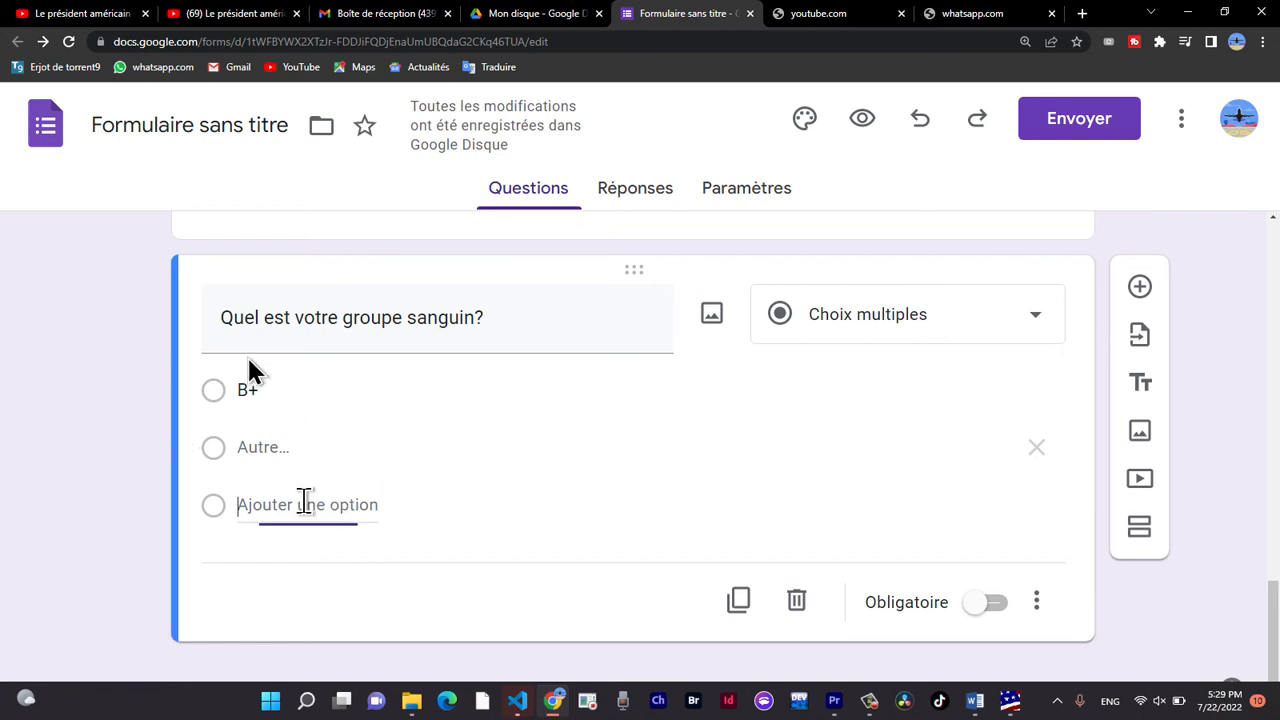
# Set the blood group question's answer type to Réponse courte and mark it as required.
pyautogui.click(1035, 316)
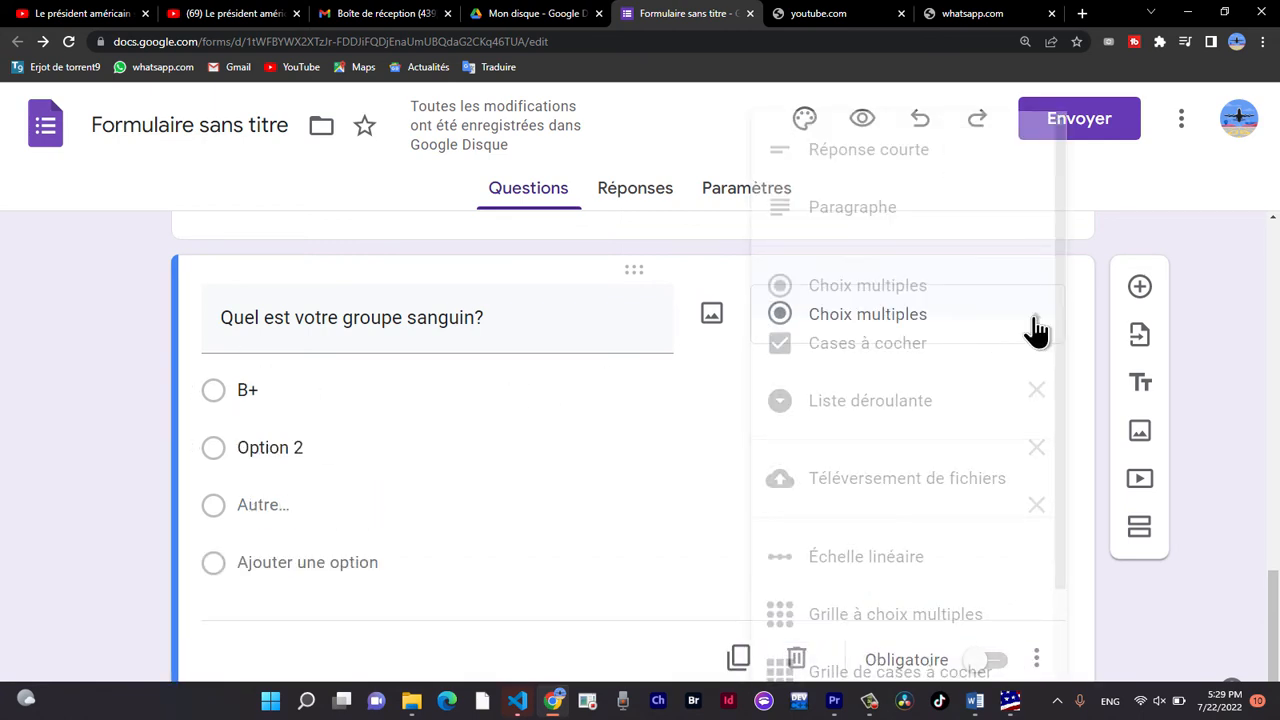
pyautogui.click(868, 150)
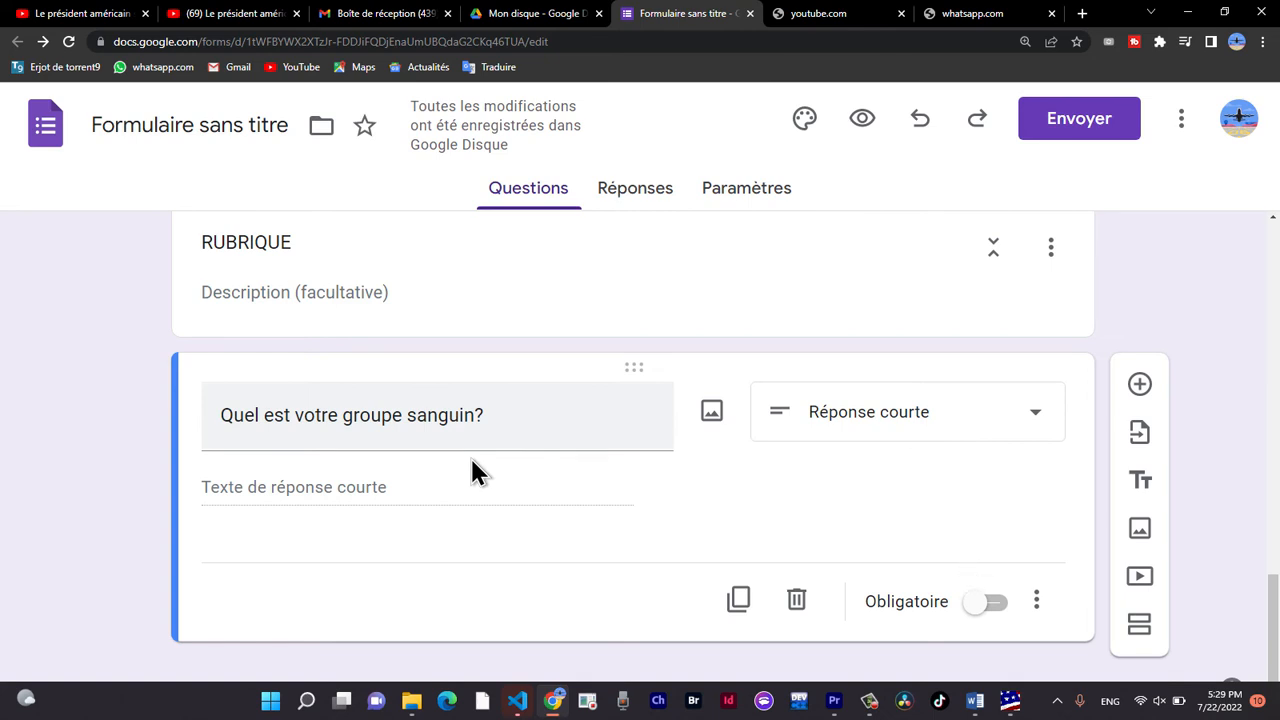
pyautogui.click(985, 602)
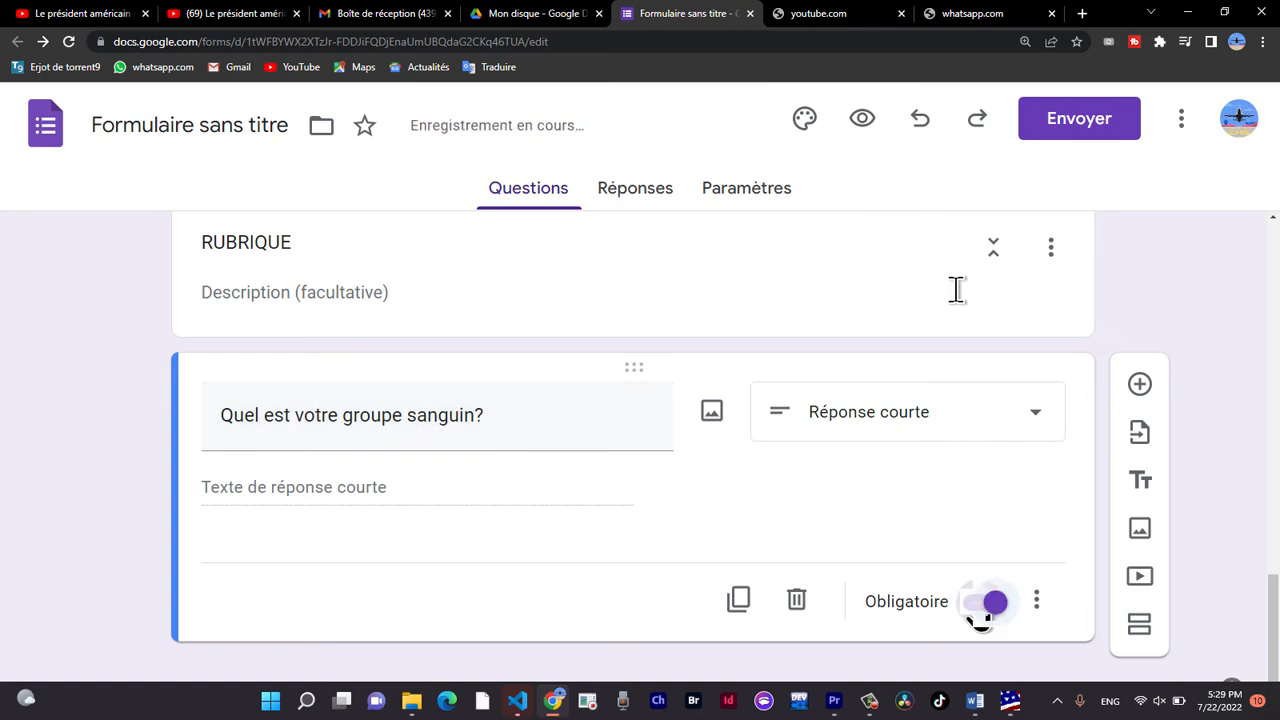
pyautogui.click(980, 604)
pyautogui.scroll(3, 883, 274)
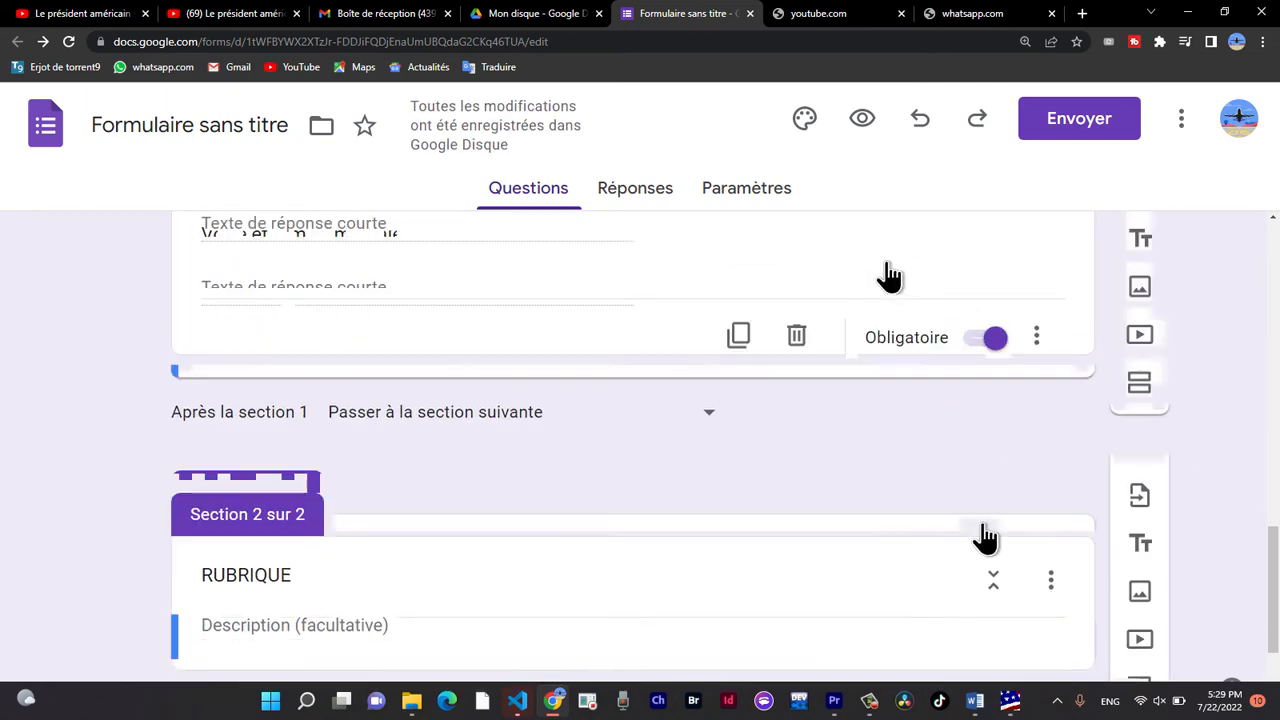
pyautogui.scroll(-2, 1040, 540)
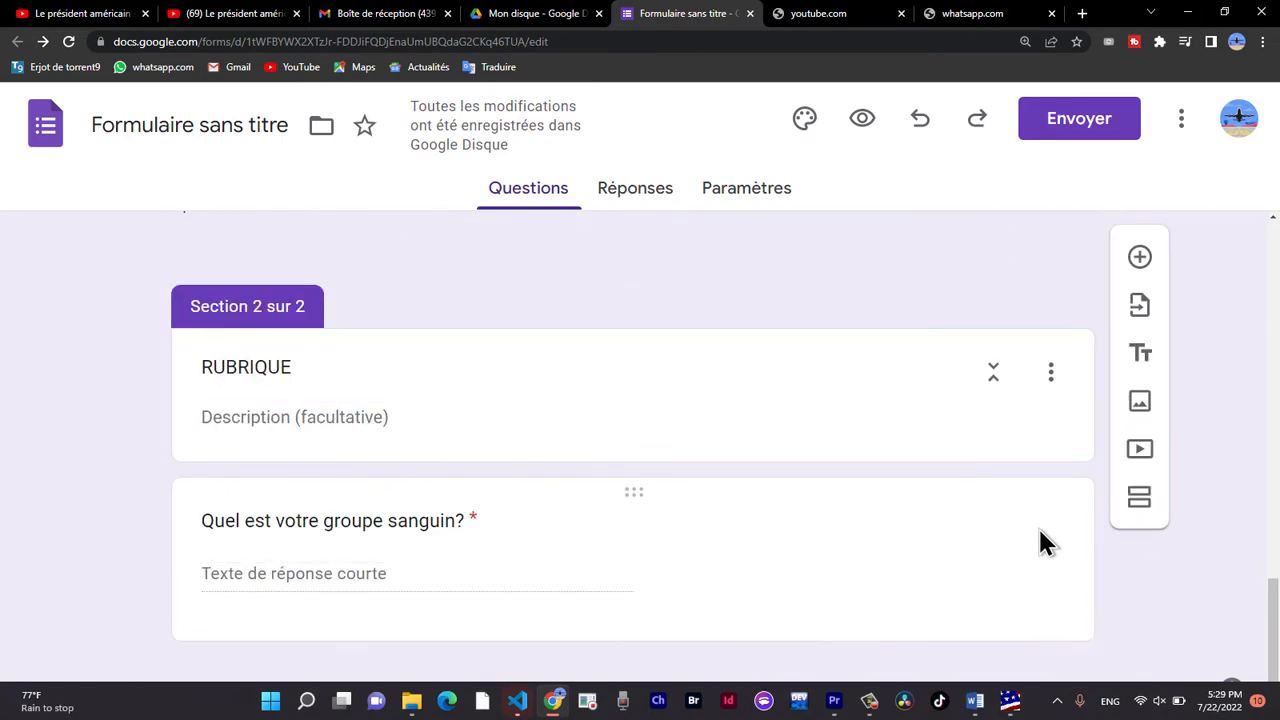
# Add a third section after the blood group question with a title beginning "Merci pour ce".
pyautogui.click(1037, 525)
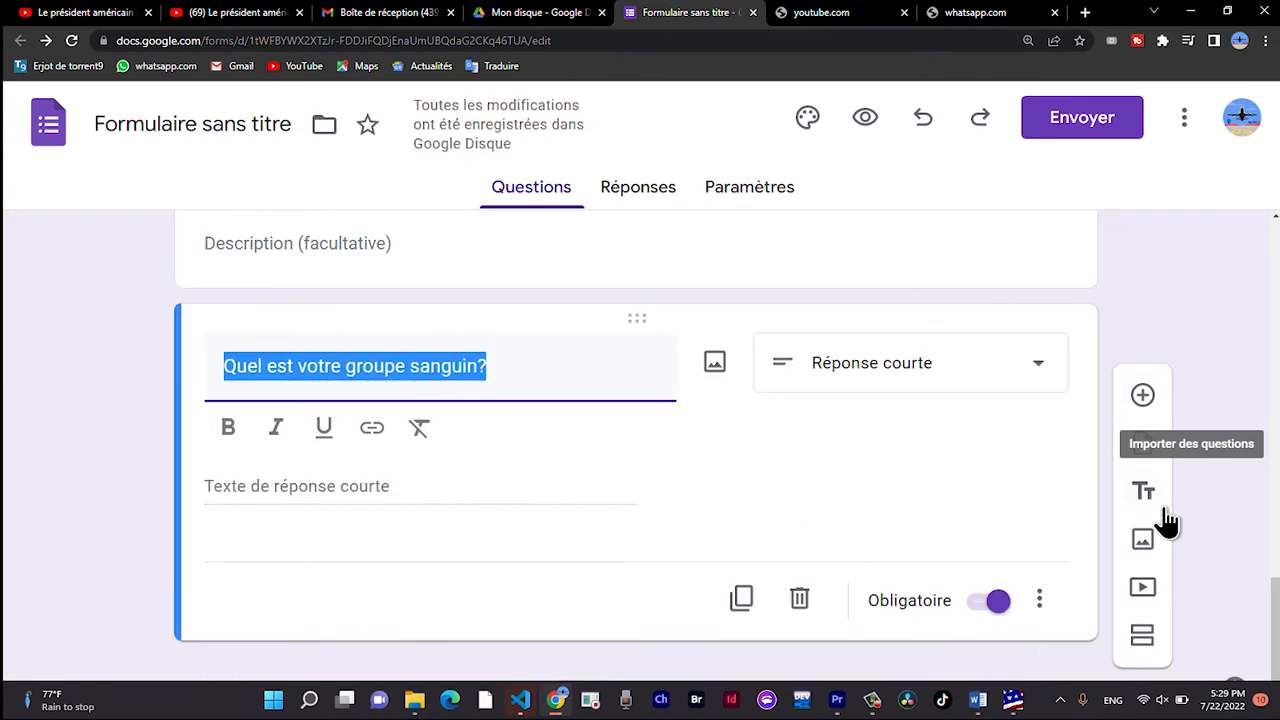
pyautogui.click(1142, 635)
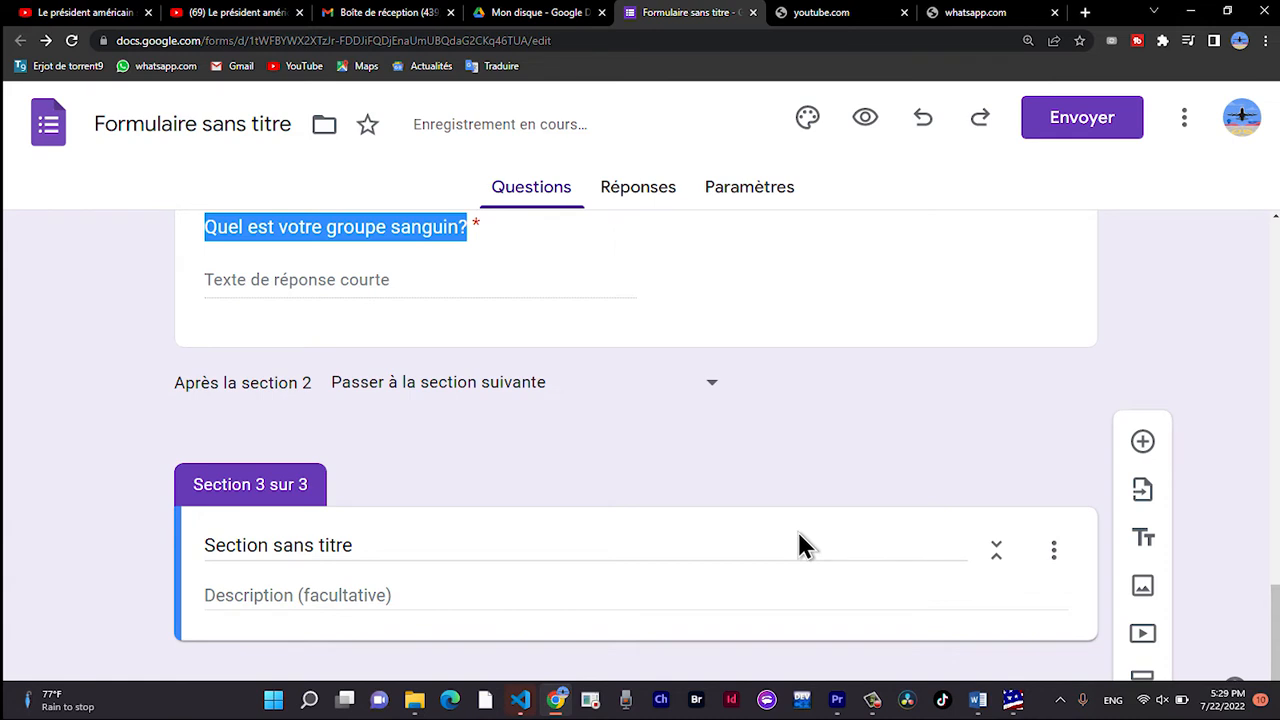
pyautogui.click(375, 553)
pyautogui.write('Merci ur')
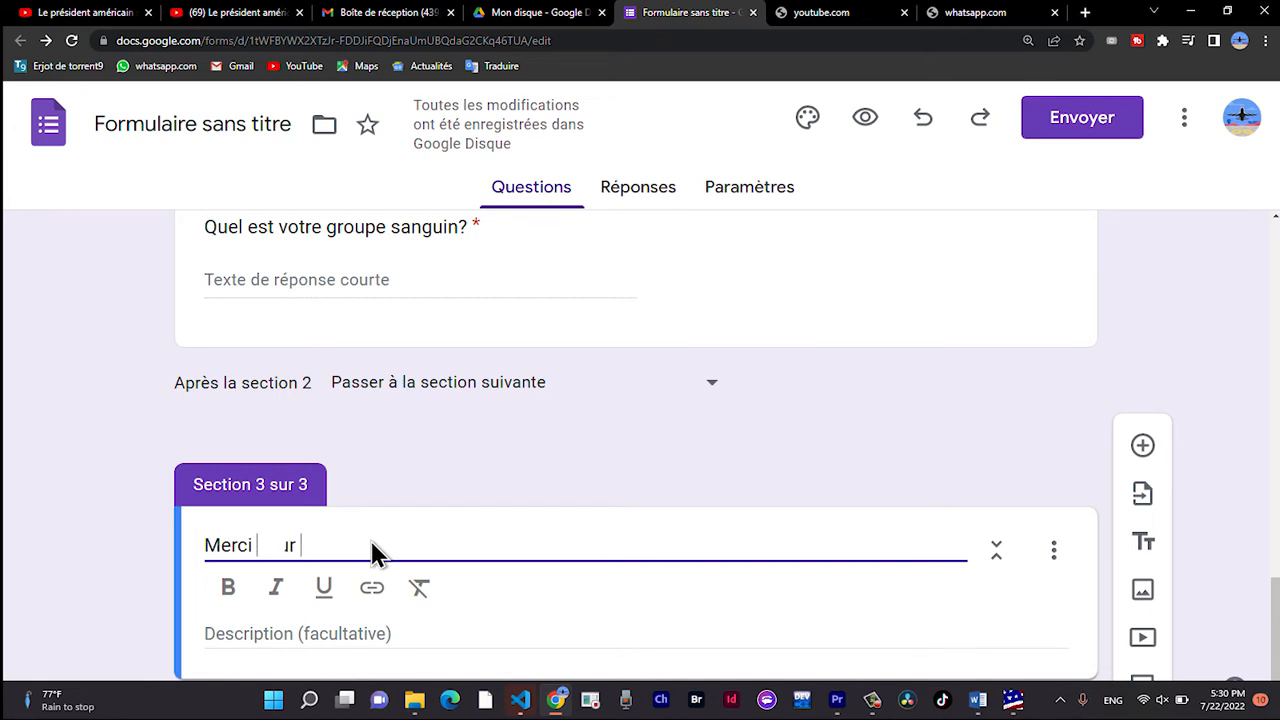
pyautogui.write('pour ce')
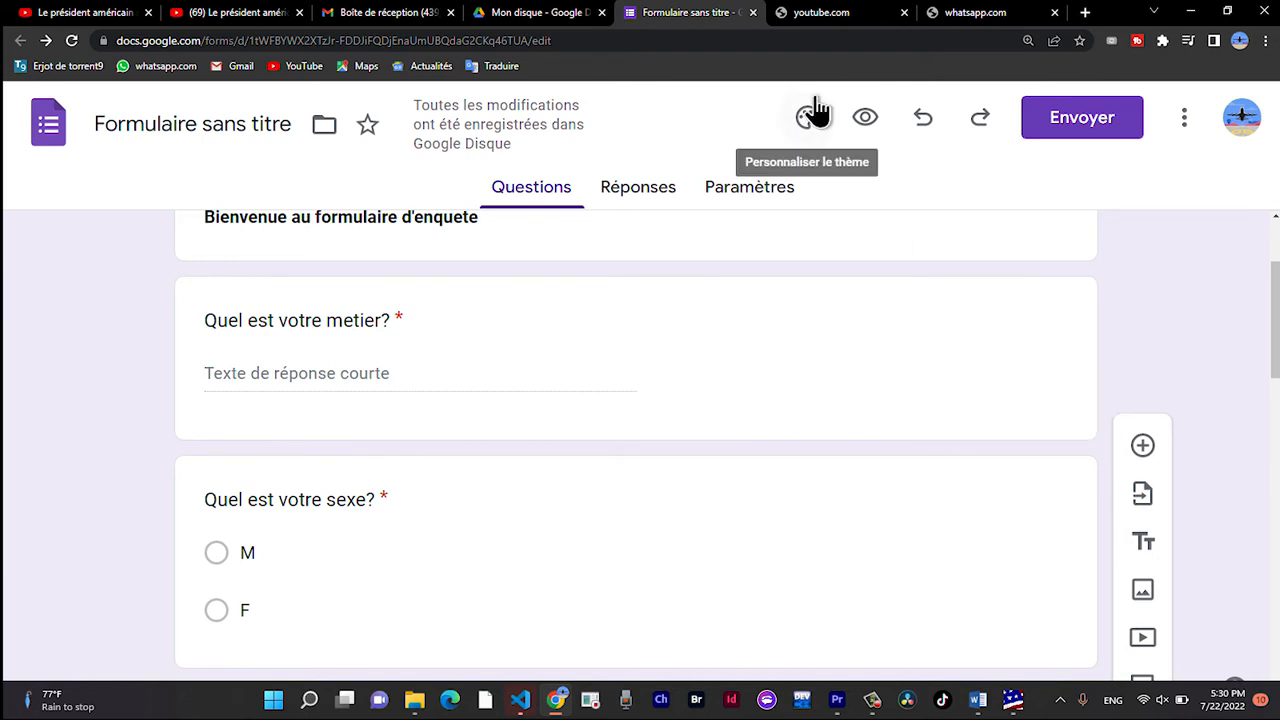
# Set the theme's question text style to Times New Roman at size 18.
pyautogui.click(814, 113)
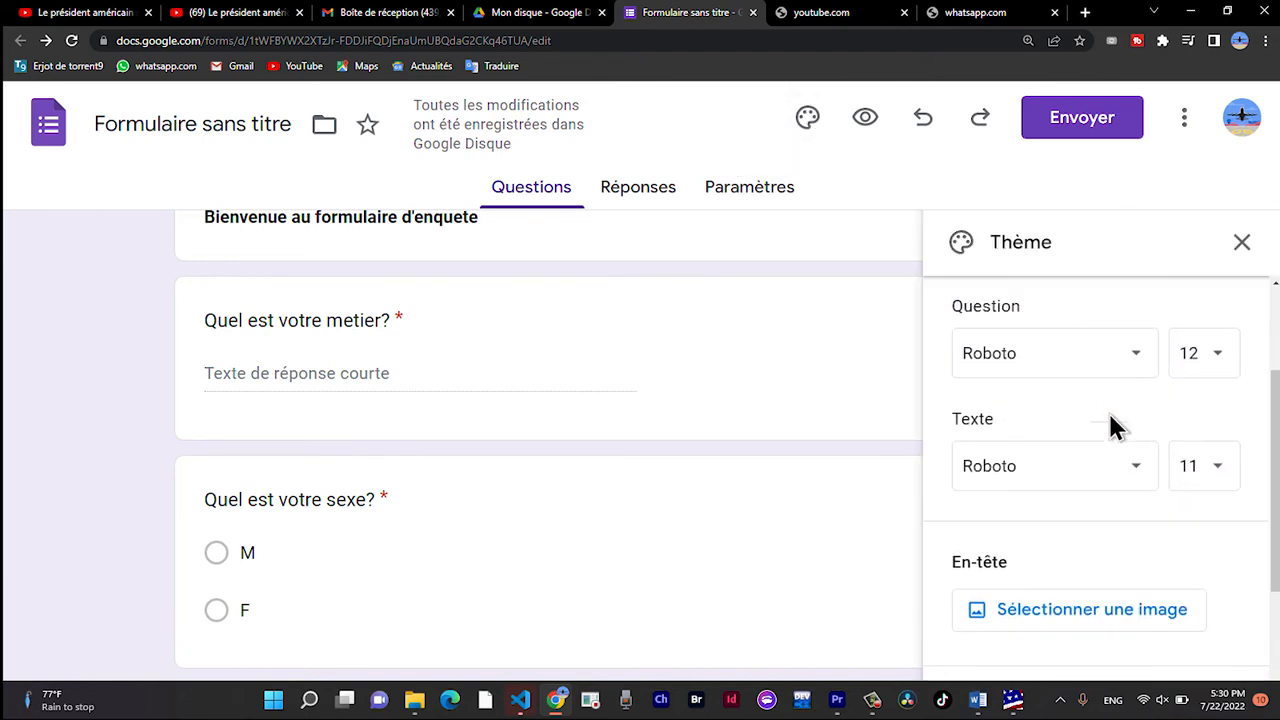
pyautogui.click(1083, 455)
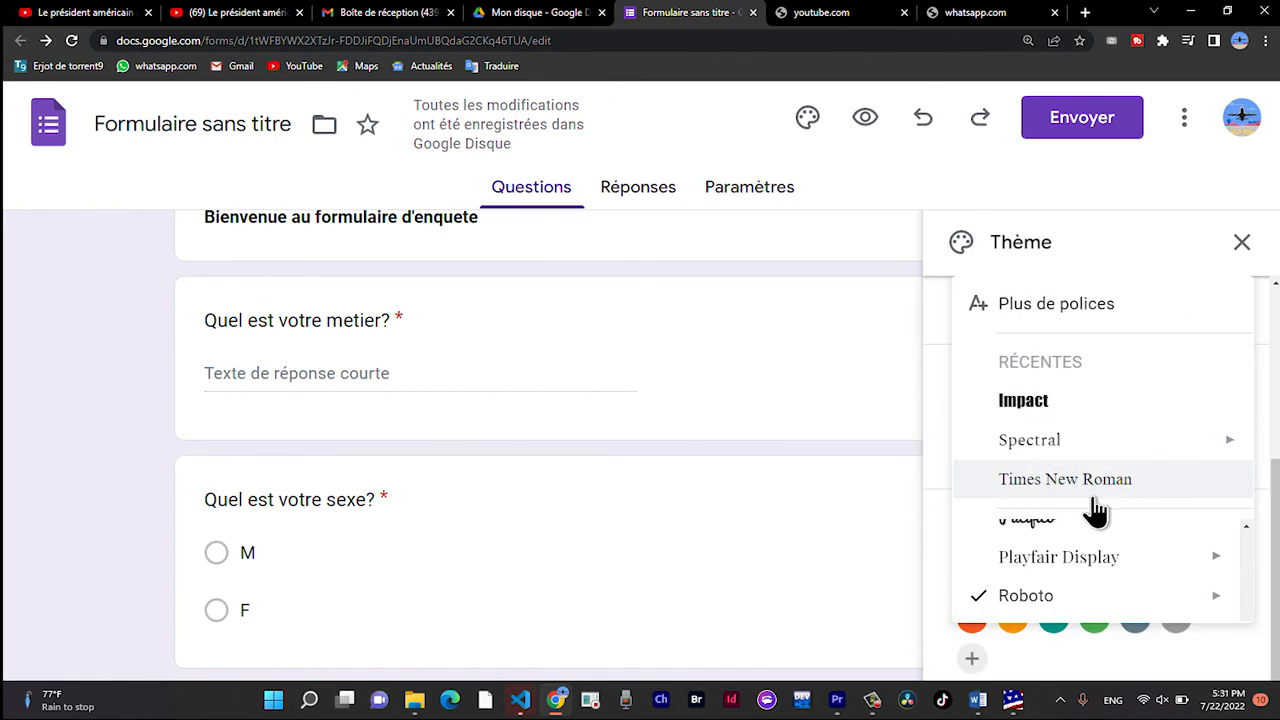
pyautogui.click(1093, 497)
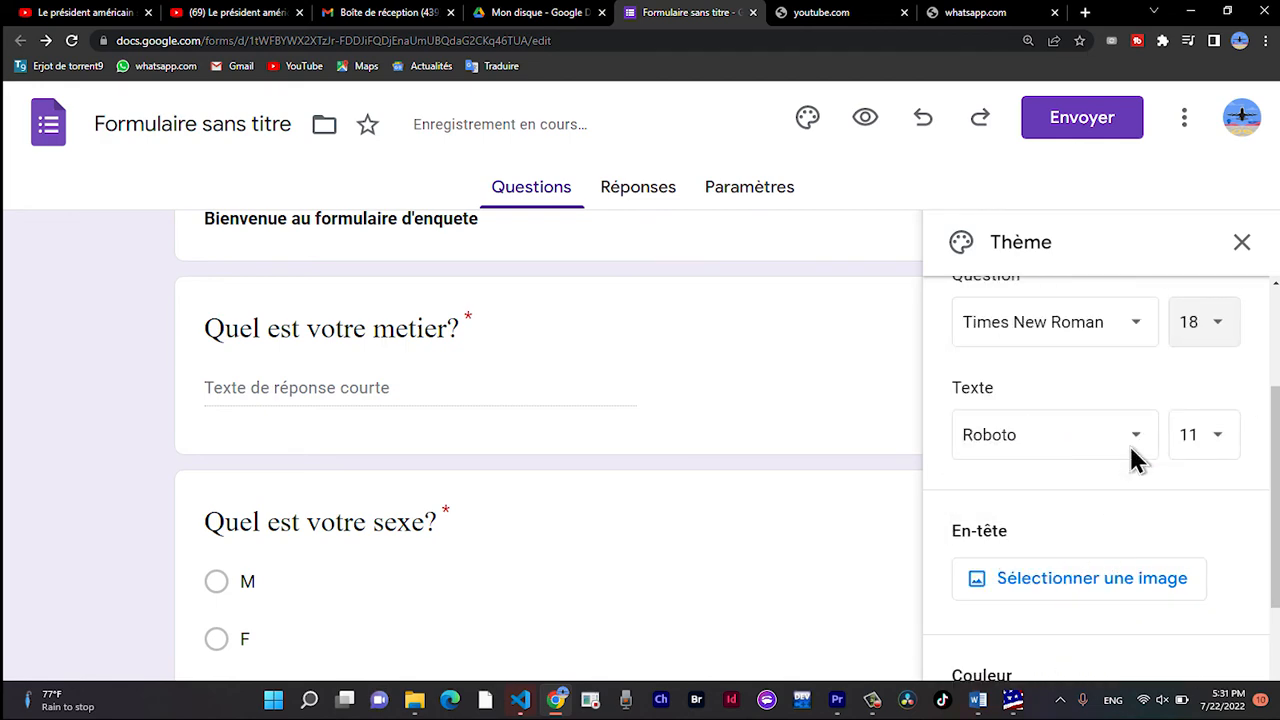
# Set the theme's body text style to Spectral Extra-gras at size 12.
pyautogui.click(1136, 455)
pyautogui.moveTo(1030, 483)
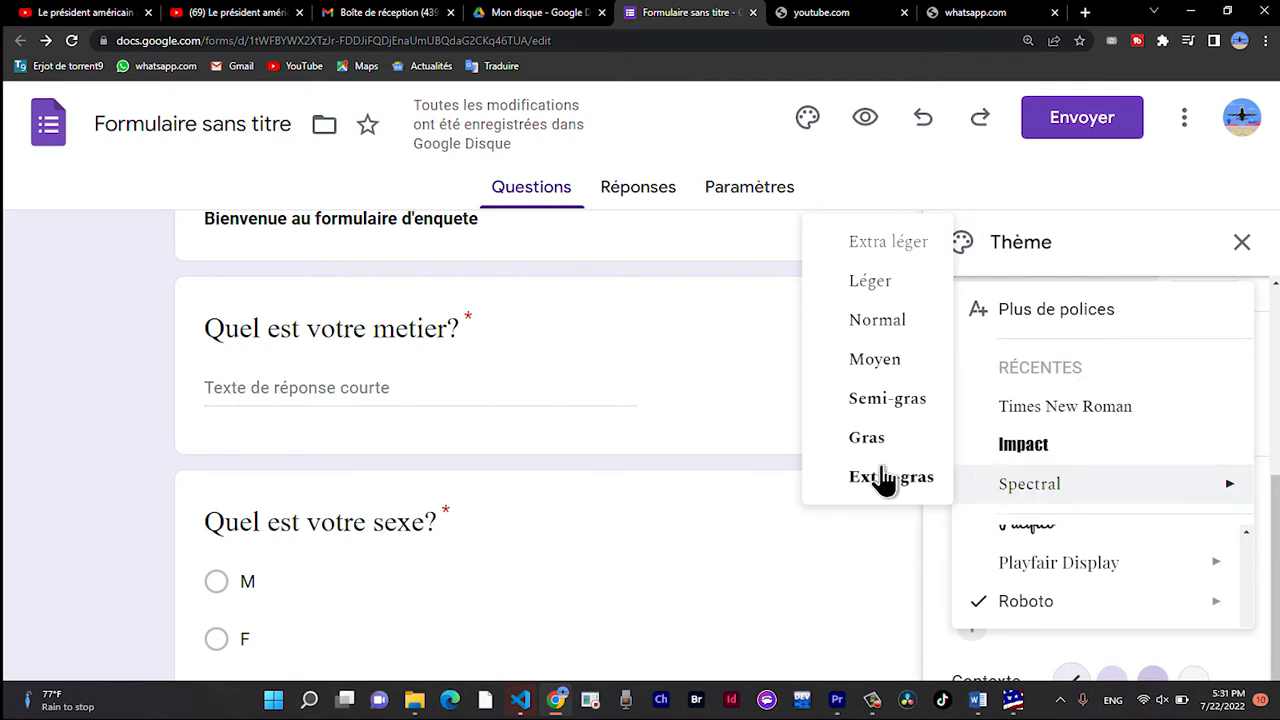
pyautogui.click(884, 478)
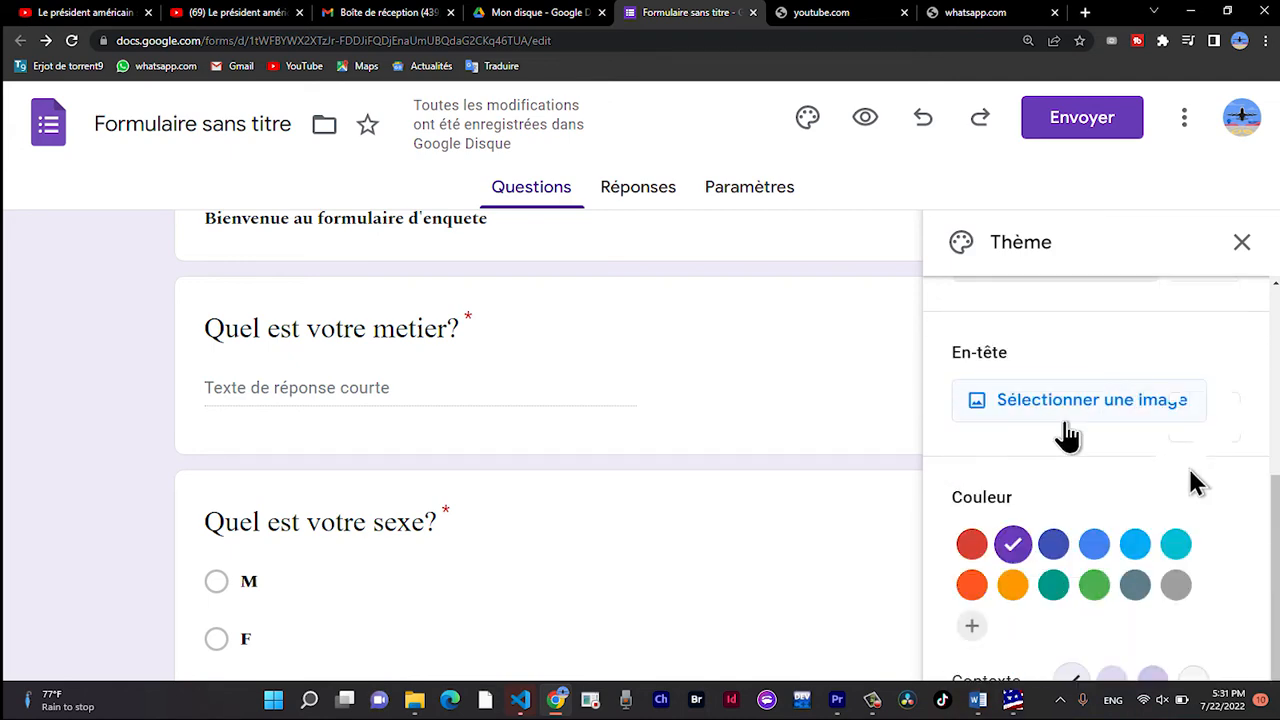
pyautogui.scroll(3, 1100, 460)
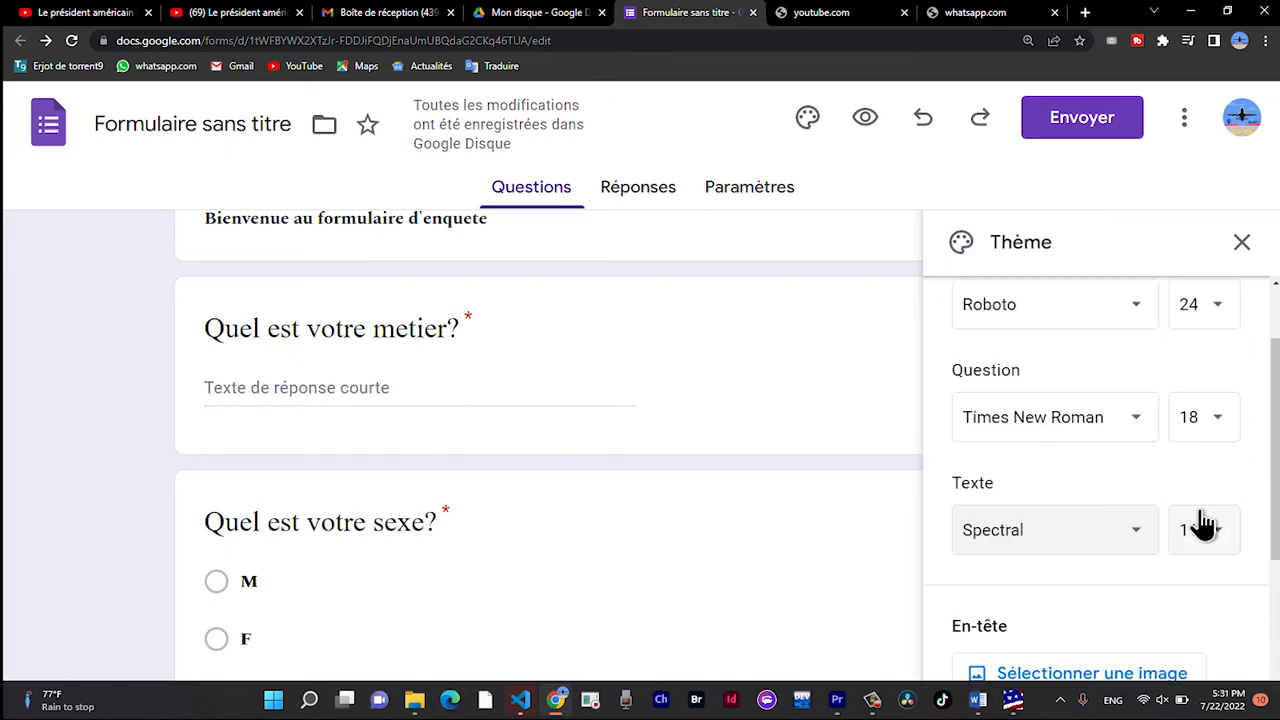
pyautogui.click(1204, 525)
pyautogui.click(1218, 468)
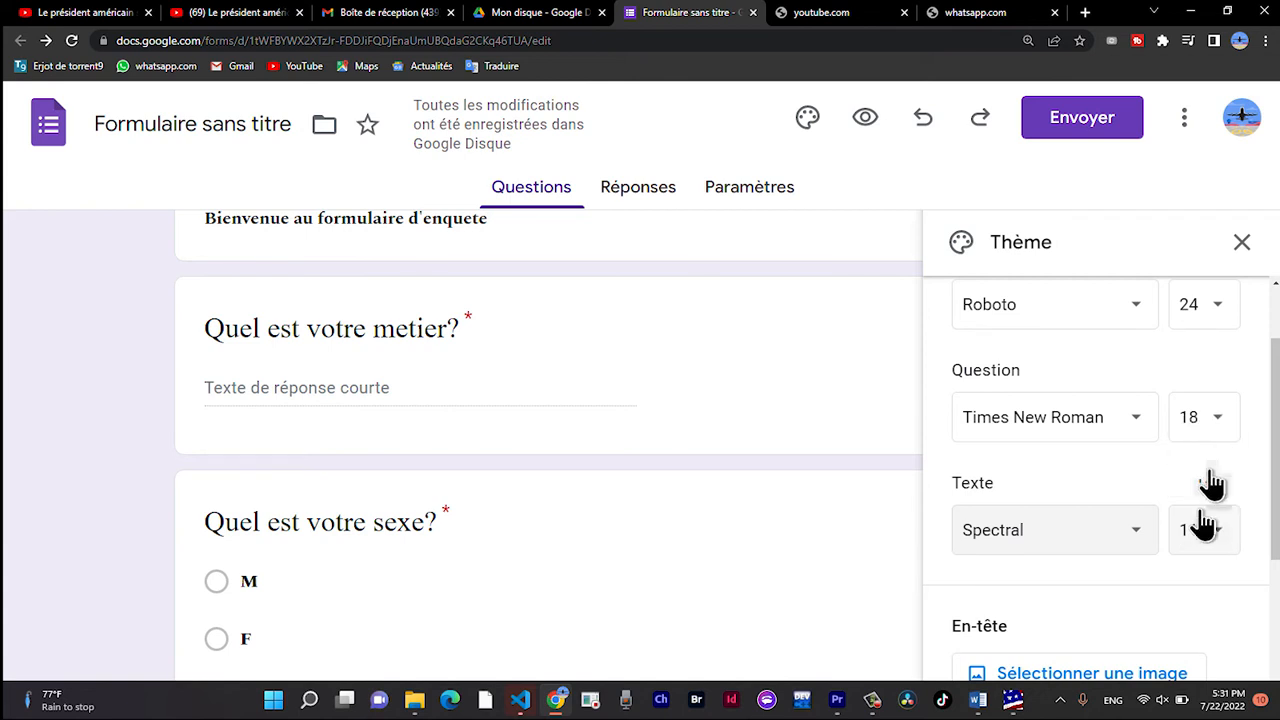
# Set the theme's header text font to Impact.
pyautogui.scroll(1, 1176, 440)
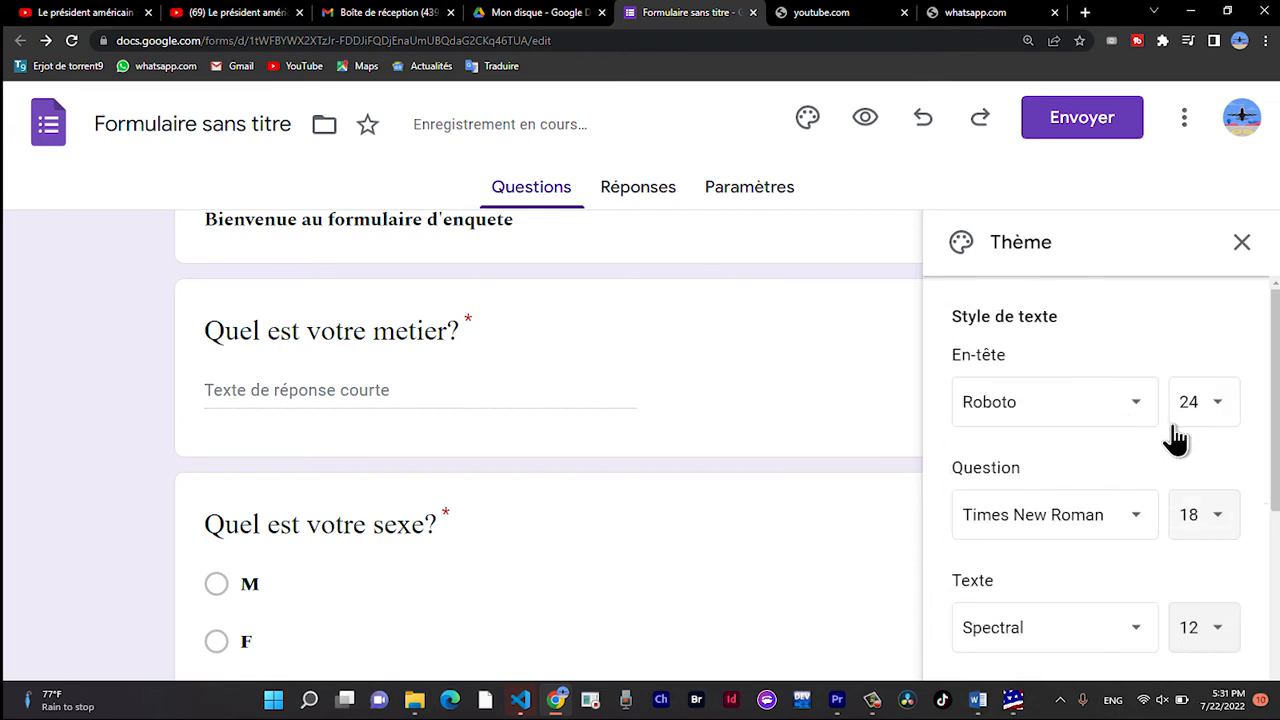
pyautogui.click(1100, 410)
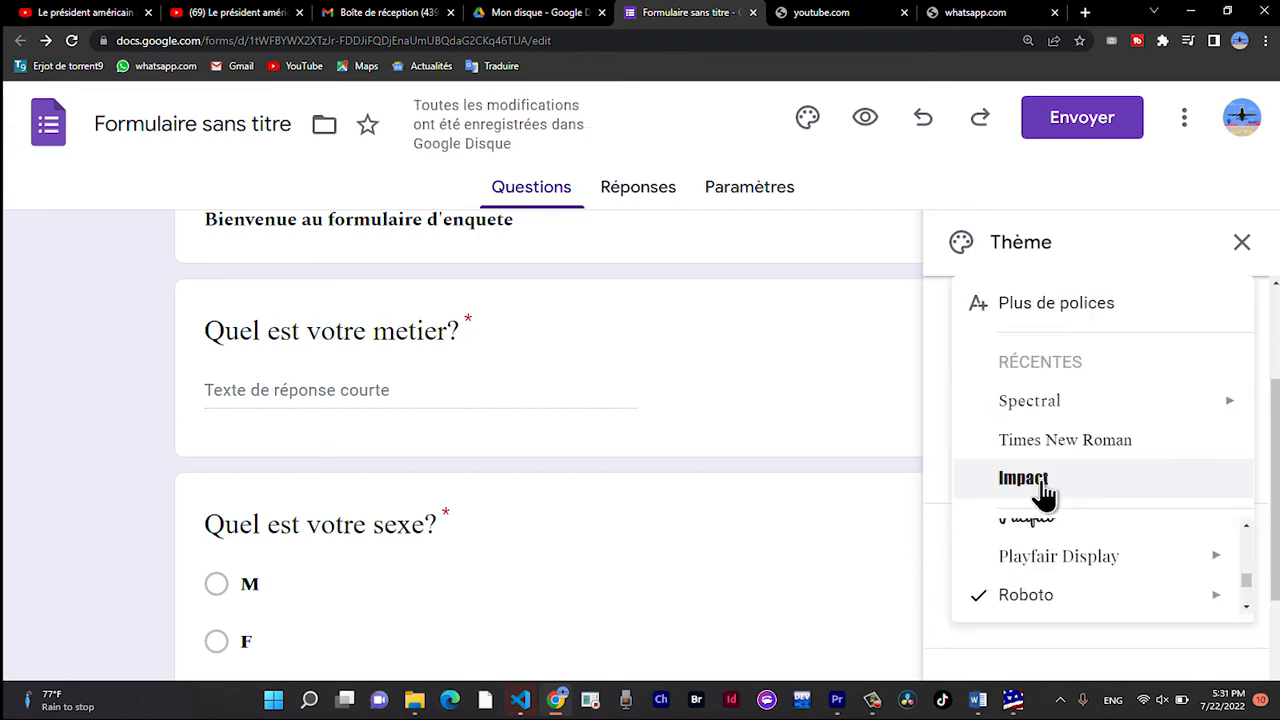
pyautogui.scroll(-1, 1042, 494)
pyautogui.scroll(1, 1041, 494)
pyautogui.scroll(1, 1040, 540)
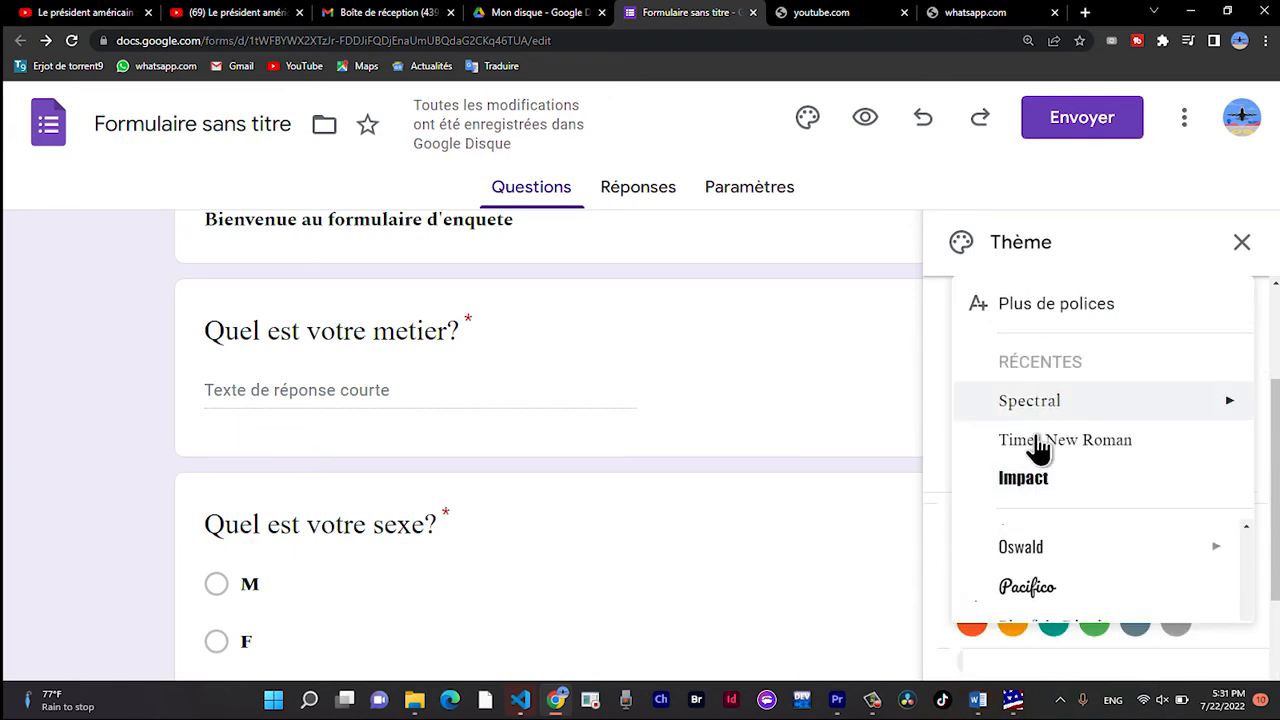
pyautogui.scroll(-1, 1040, 500)
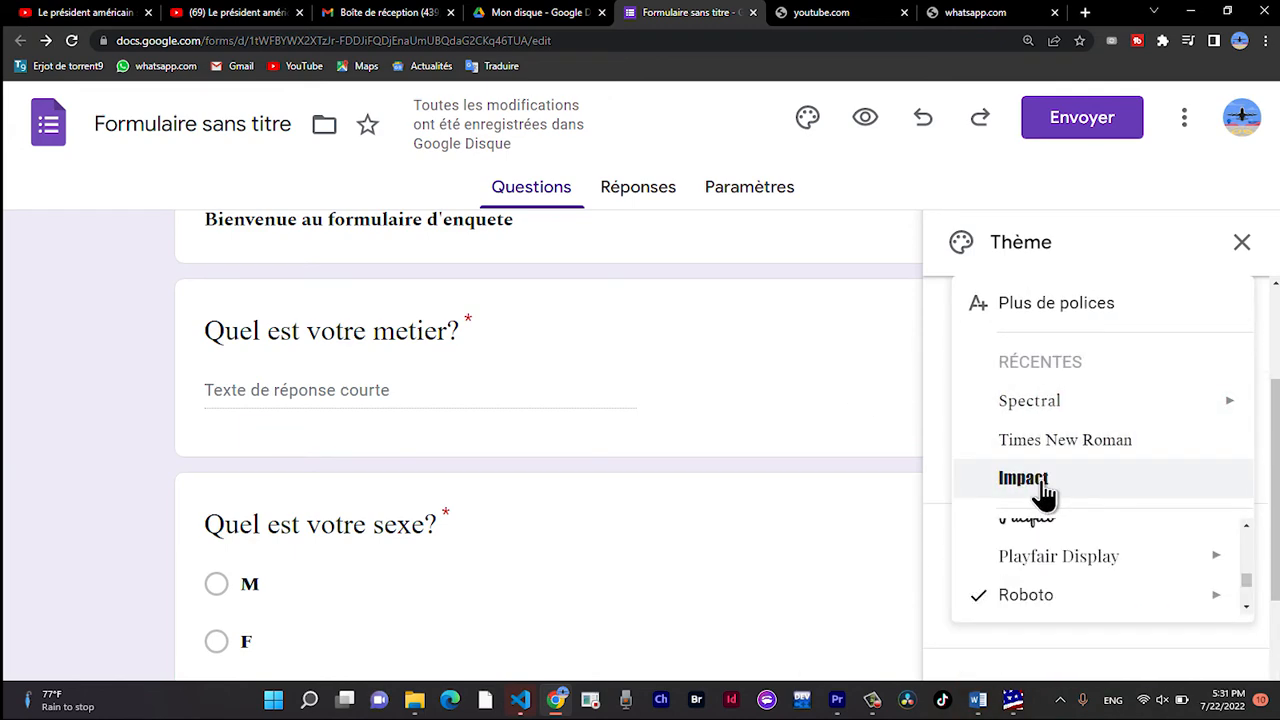
pyautogui.click(1050, 401)
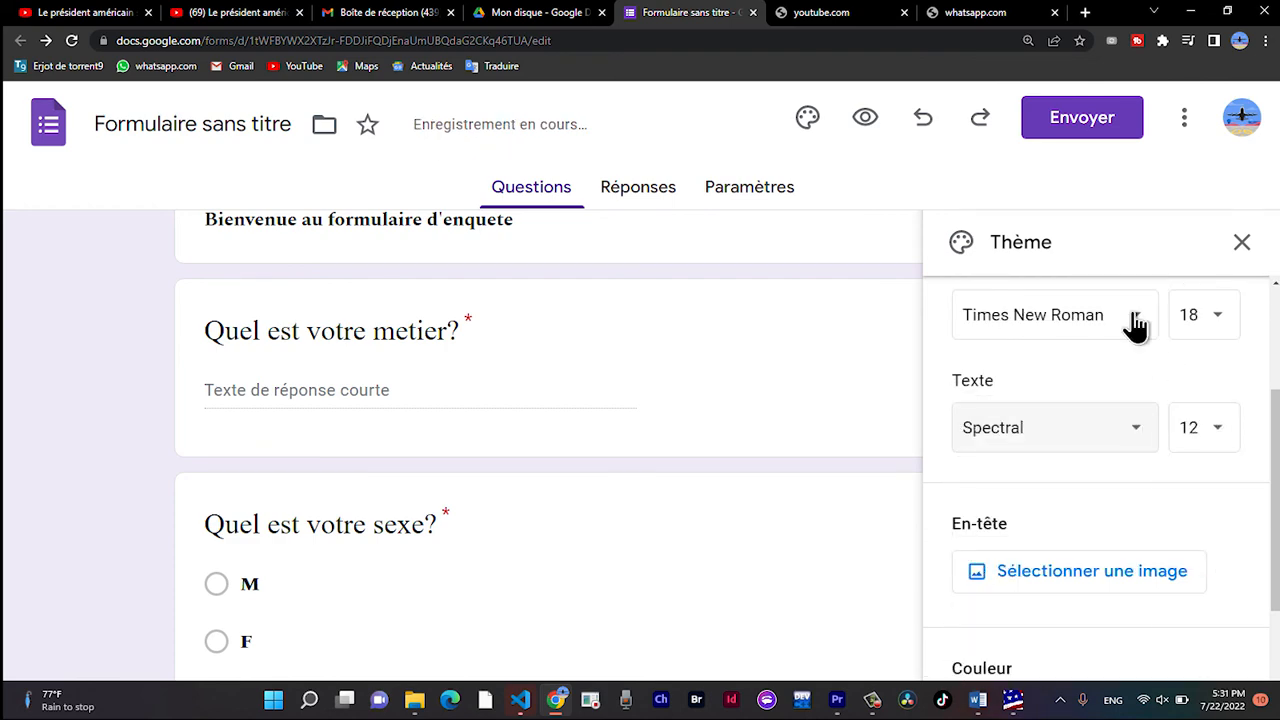
pyautogui.click(1207, 422)
pyautogui.click(1206, 575)
pyautogui.scroll(2, 1137, 326)
pyautogui.click(1205, 402)
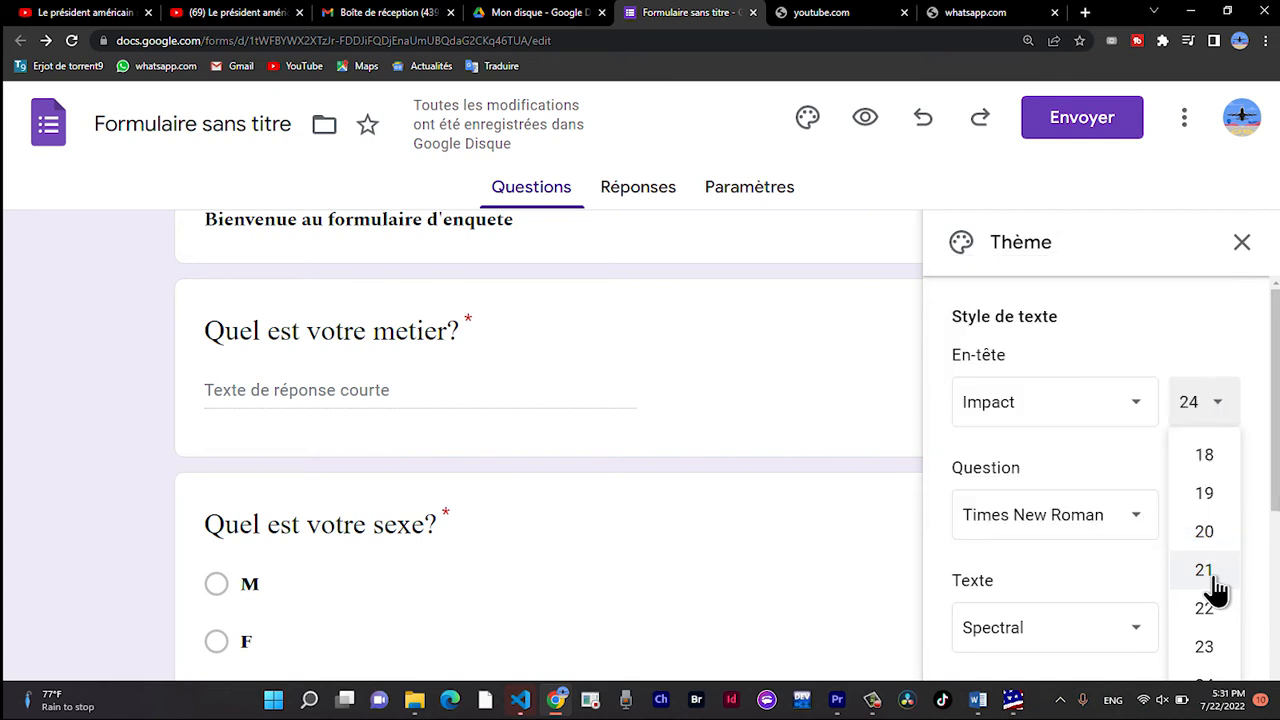
pyautogui.moveTo(1274, 506)
pyautogui.mouseDown()
pyautogui.moveTo(1274, 560)
pyautogui.moveTo(1273, 510)
pyautogui.mouseUp()
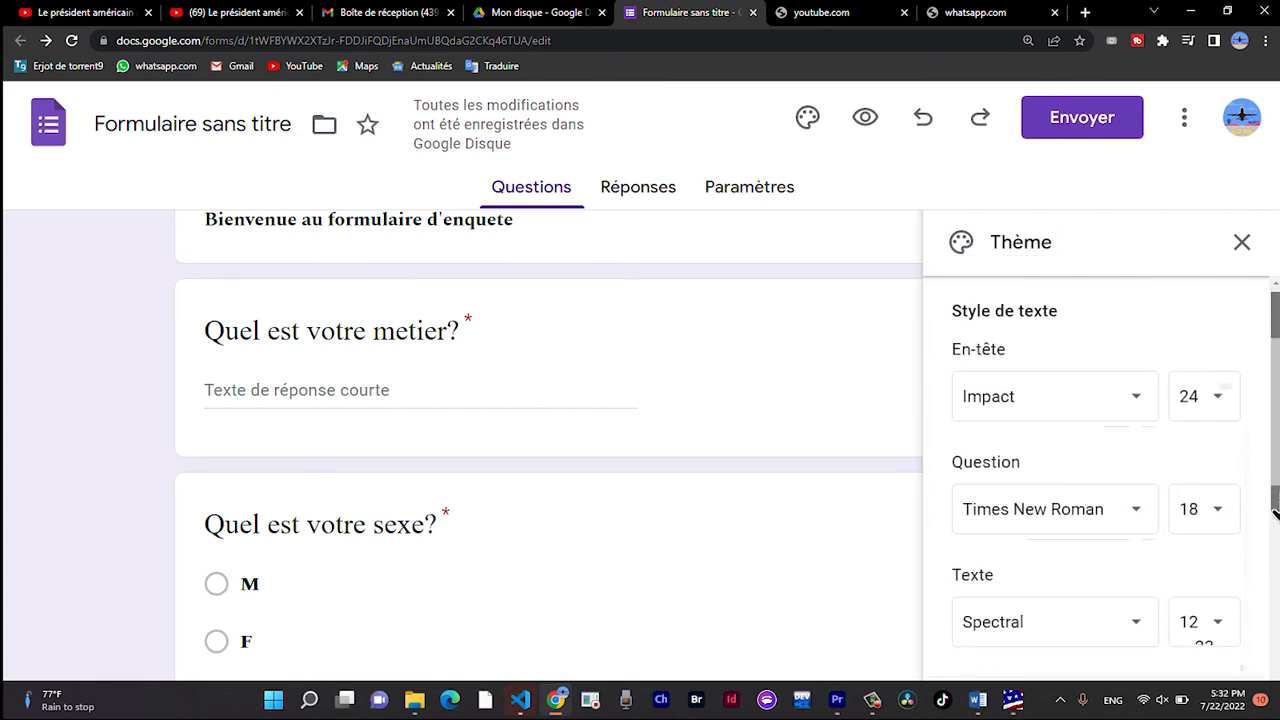
pyautogui.click(1210, 572)
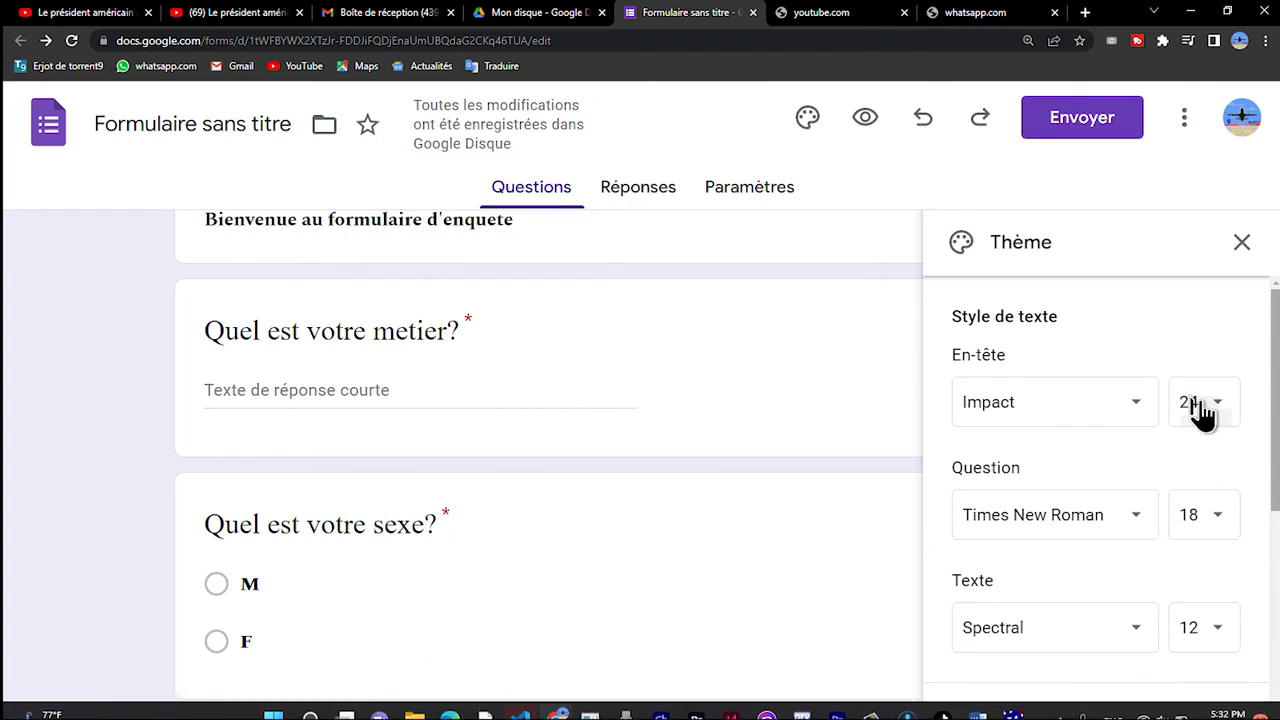
pyautogui.click(1208, 405)
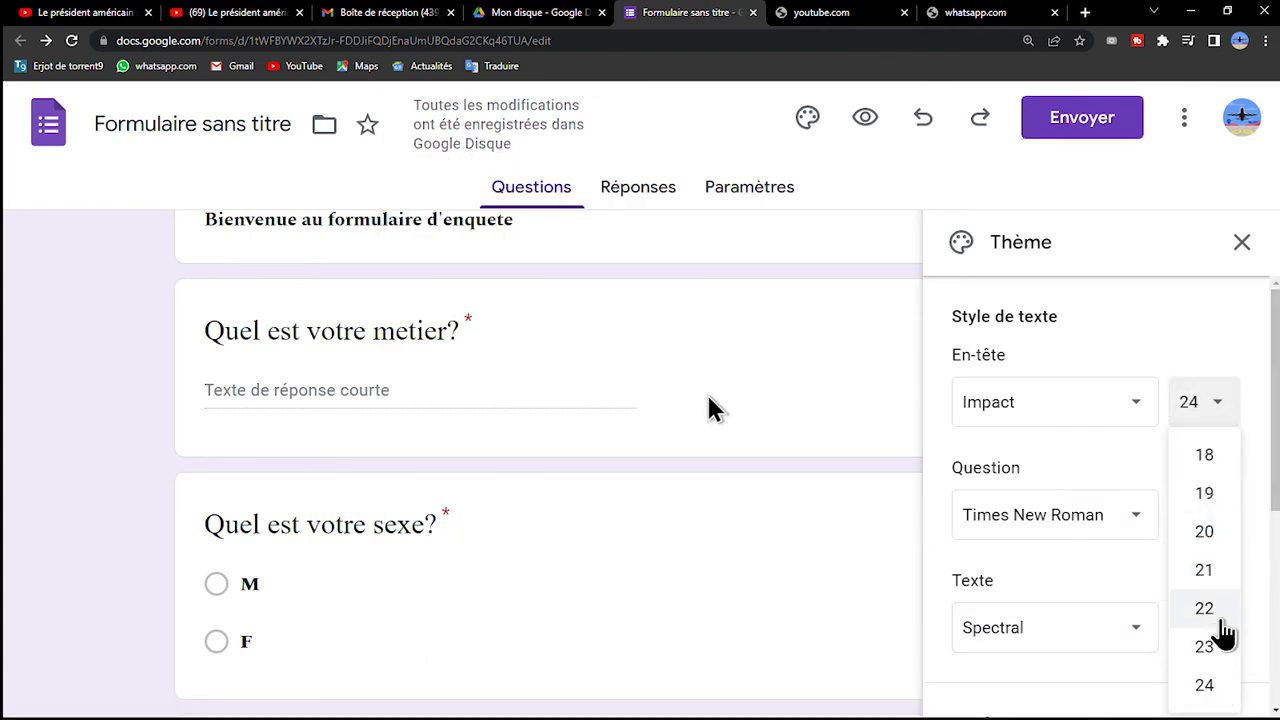
pyautogui.click(393, 398)
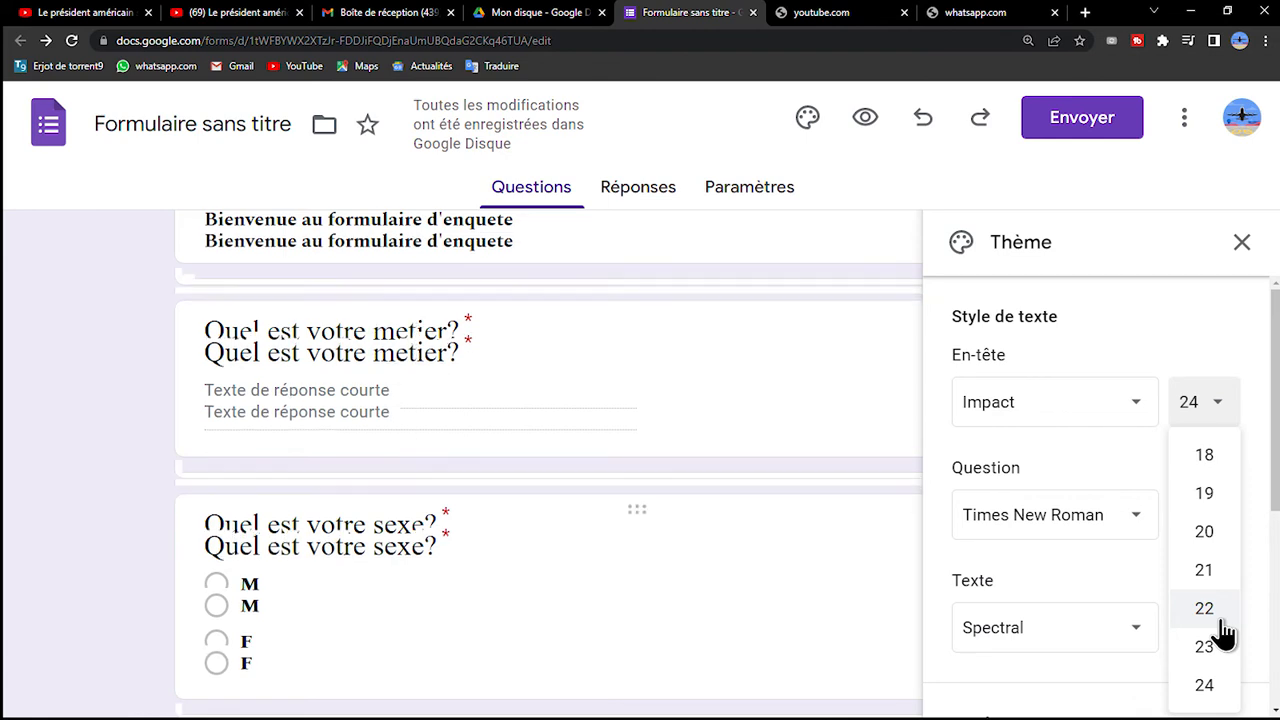
pyautogui.click(387, 428)
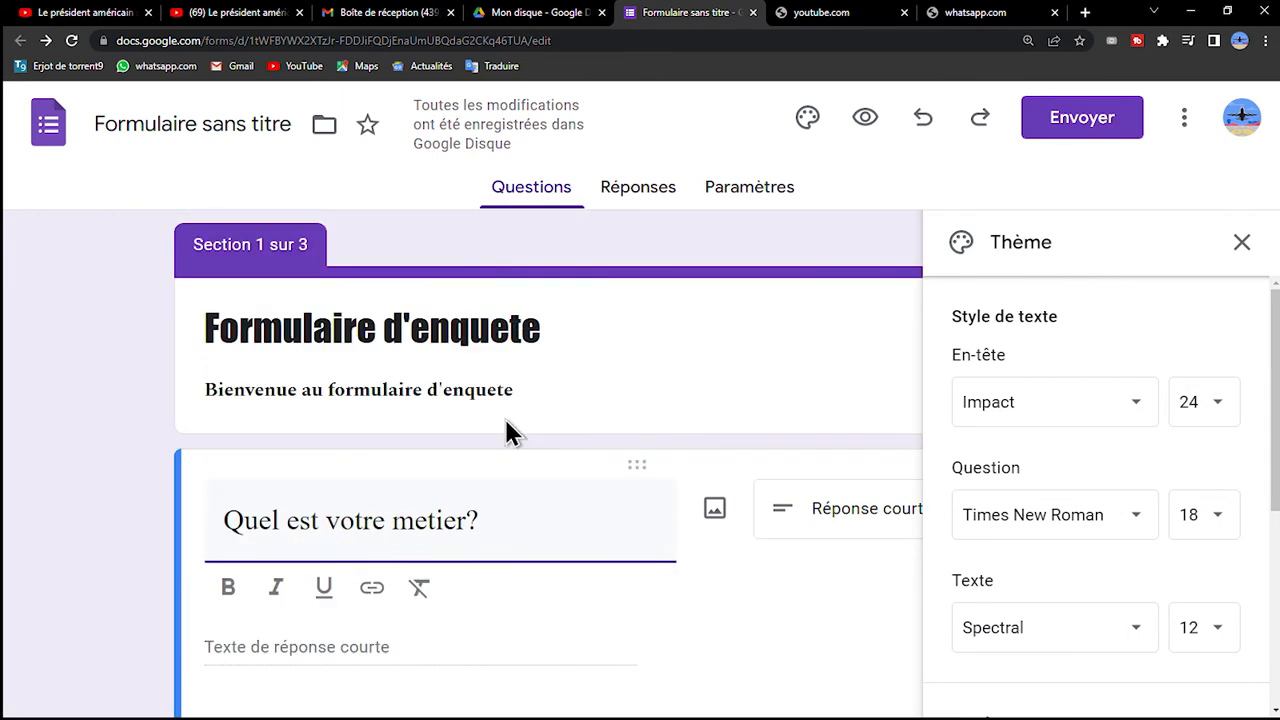
pyautogui.scroll(-3, 503, 415)
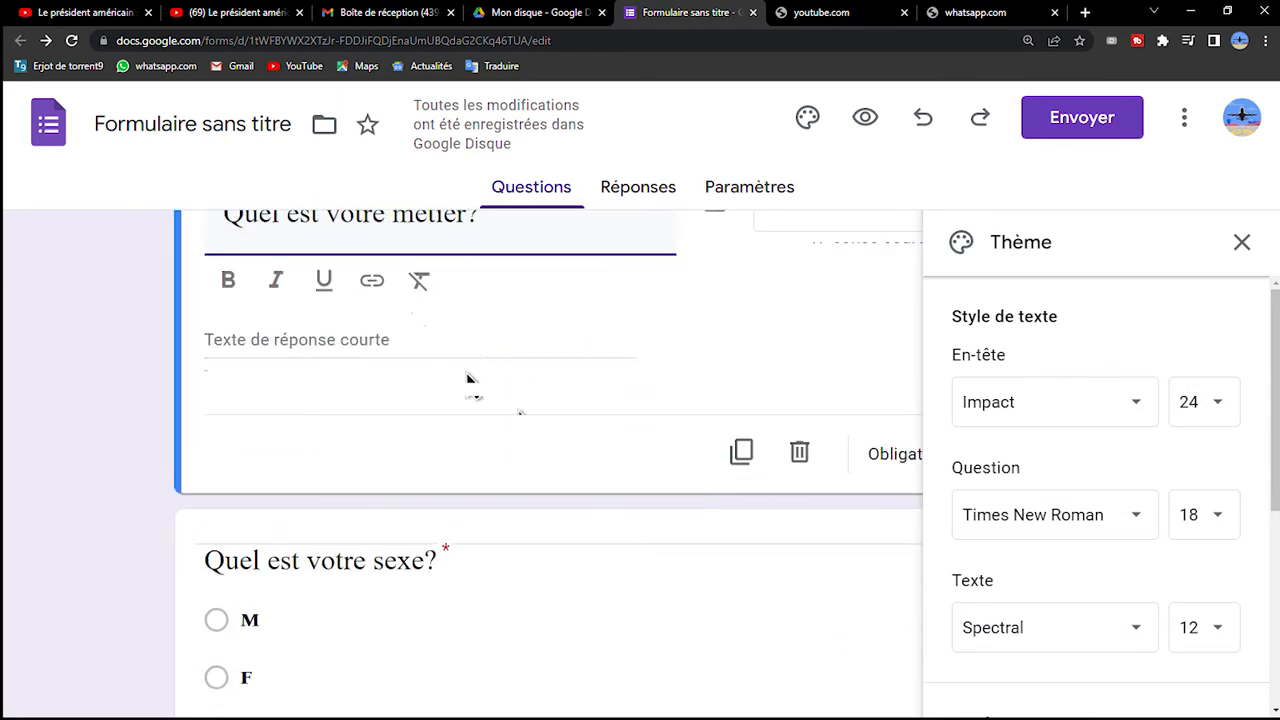
pyautogui.scroll(-4, 400, 492)
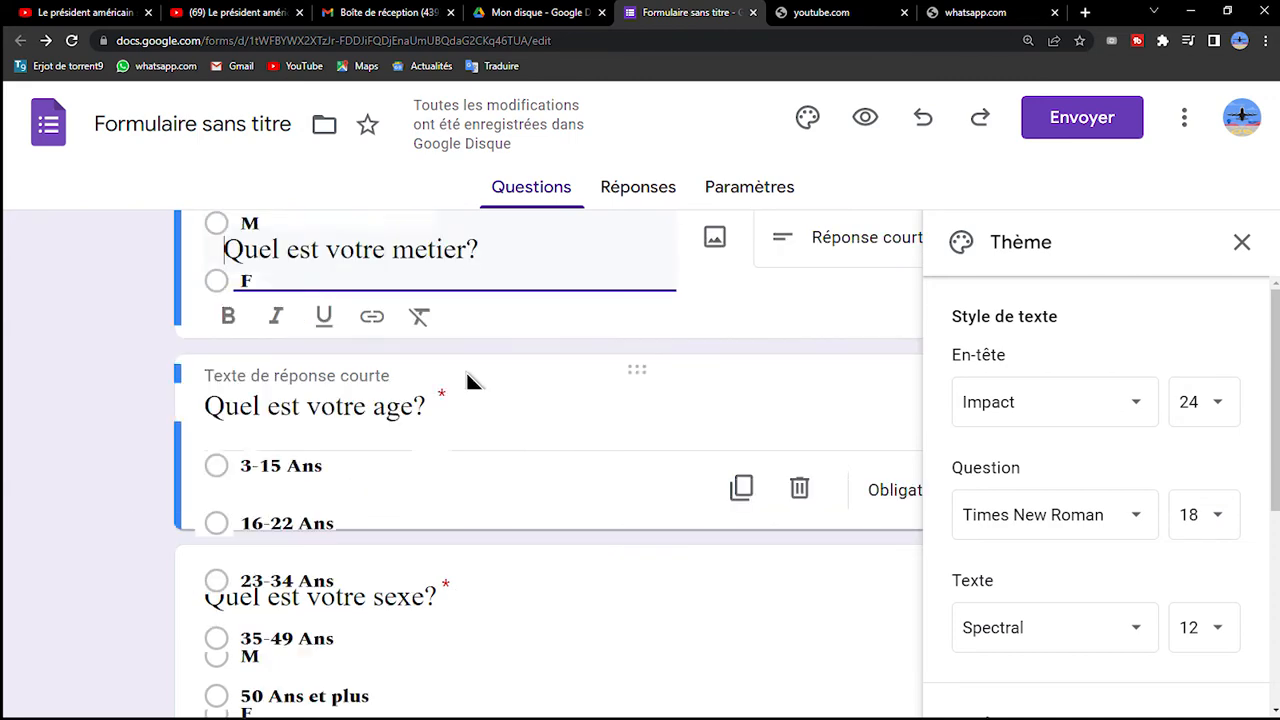
pyautogui.scroll(-4, 466, 380)
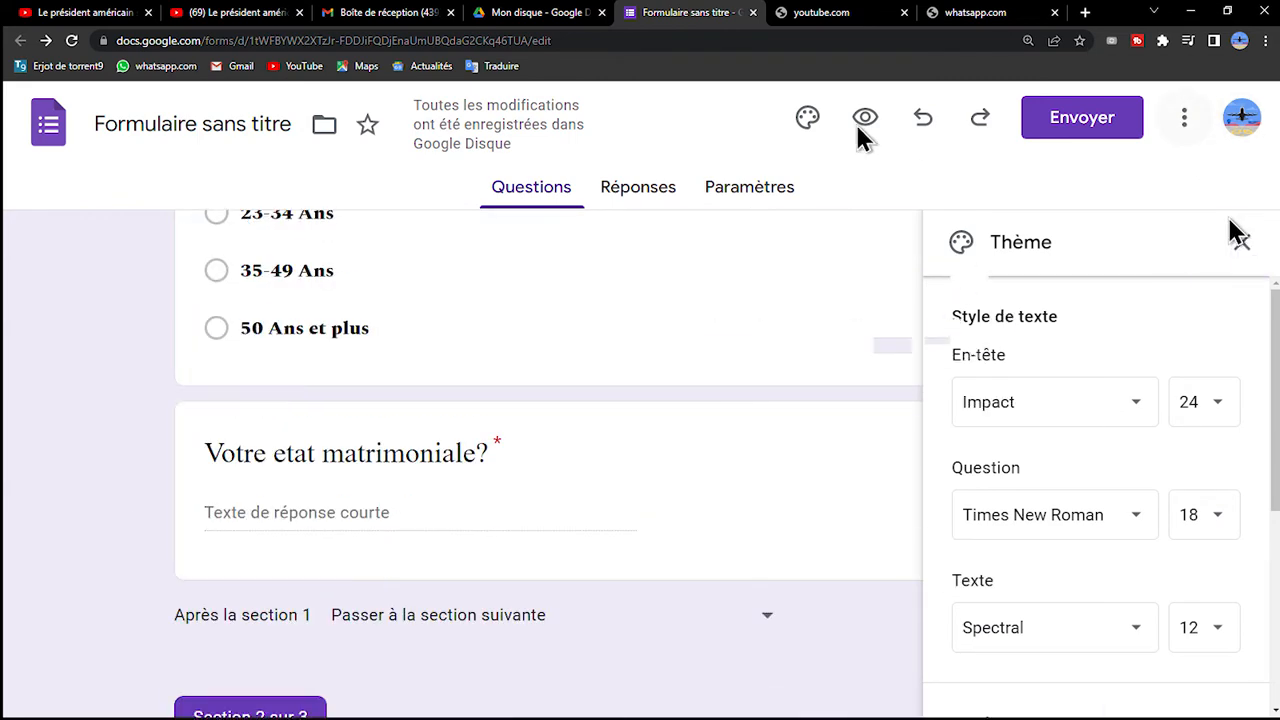
# Try the red, orange and indigo theme colours on the form, and return to the purple one.
pyautogui.click(816, 130)
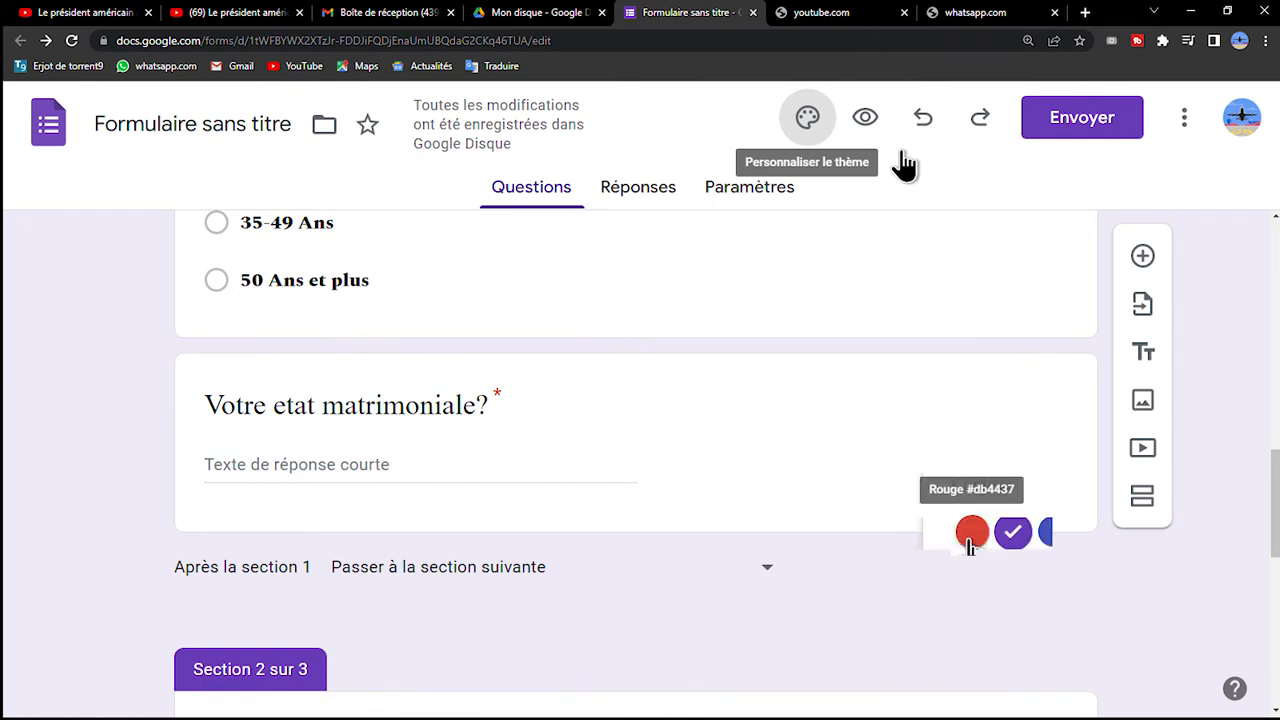
pyautogui.click(972, 532)
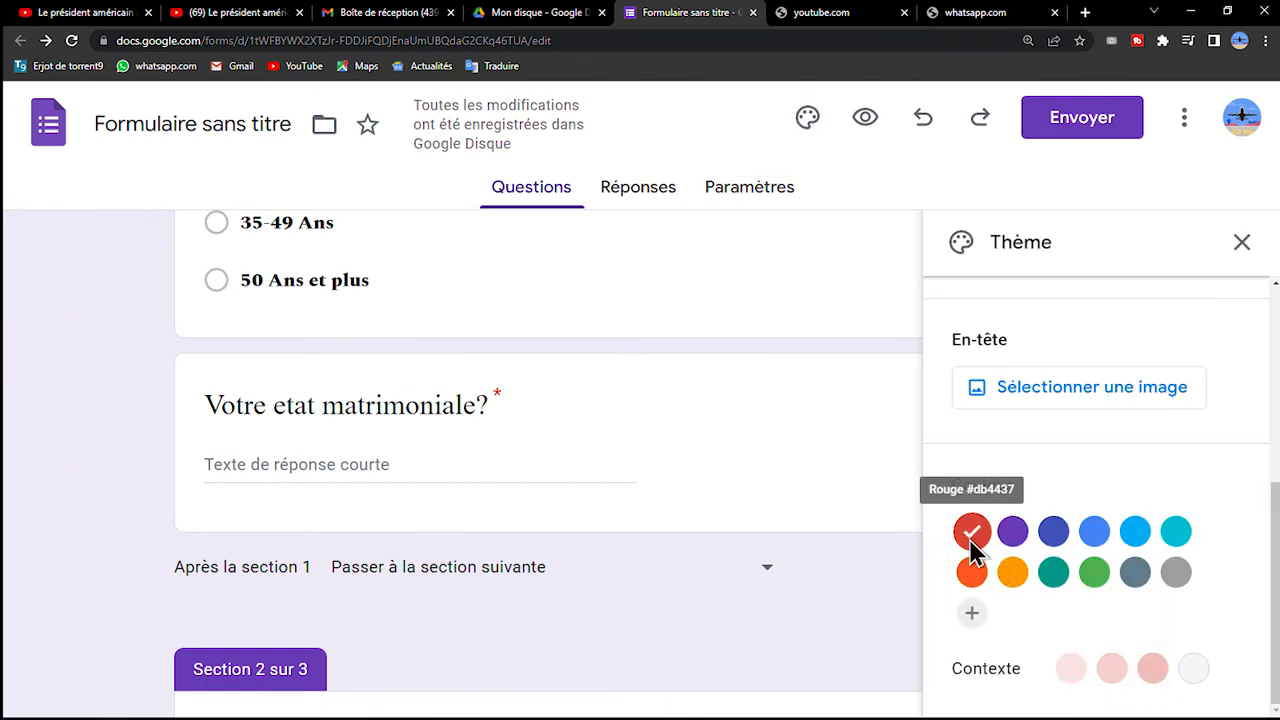
pyautogui.click(1012, 572)
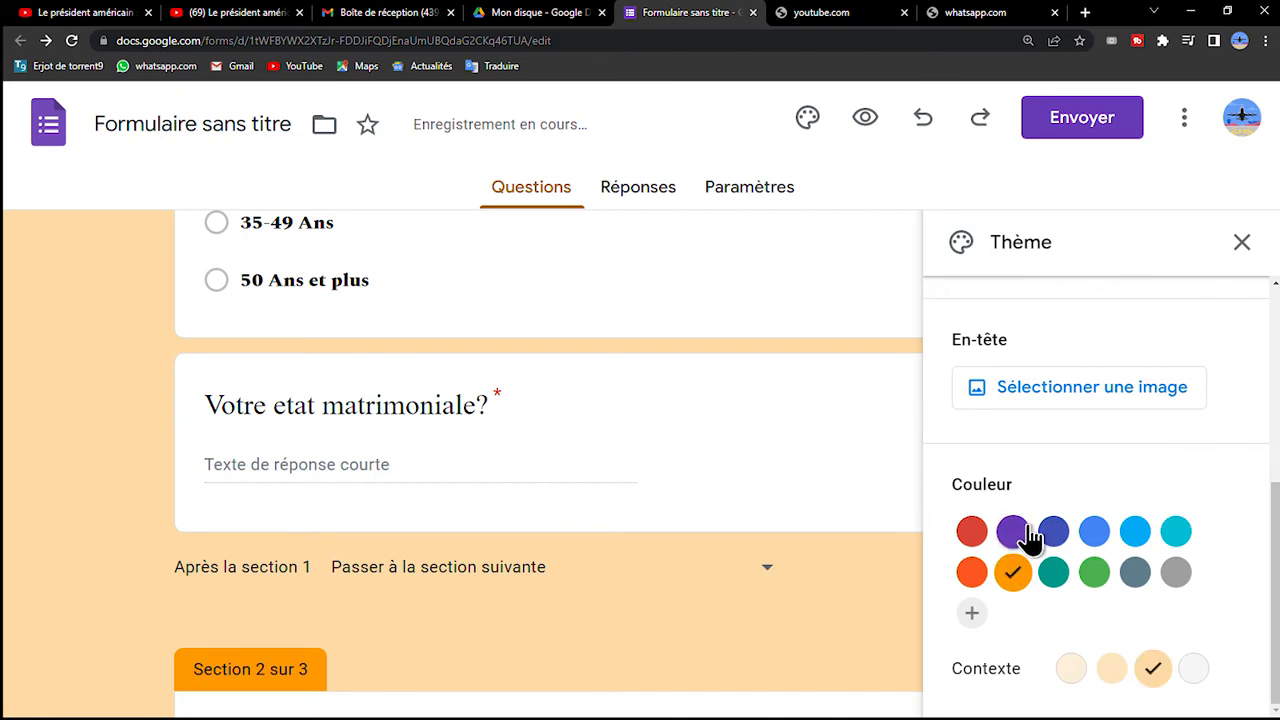
pyautogui.click(1054, 533)
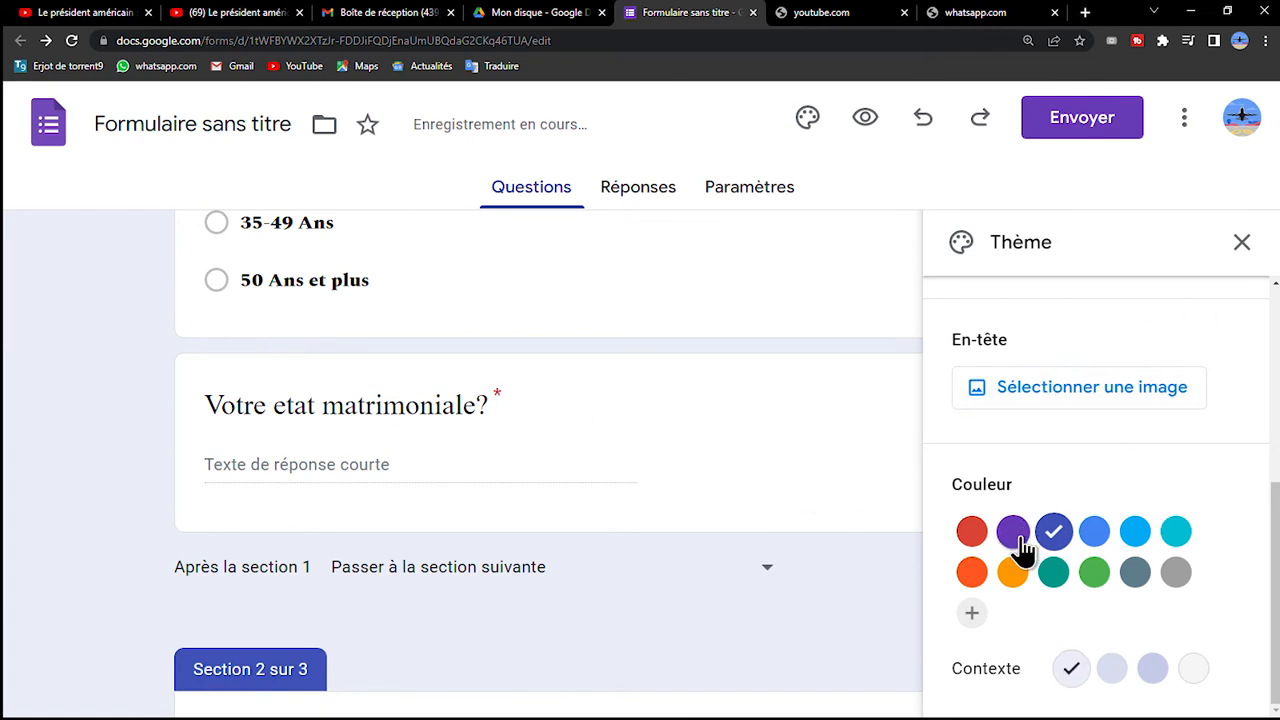
pyautogui.click(1018, 536)
pyautogui.scroll(1, 1142, 388)
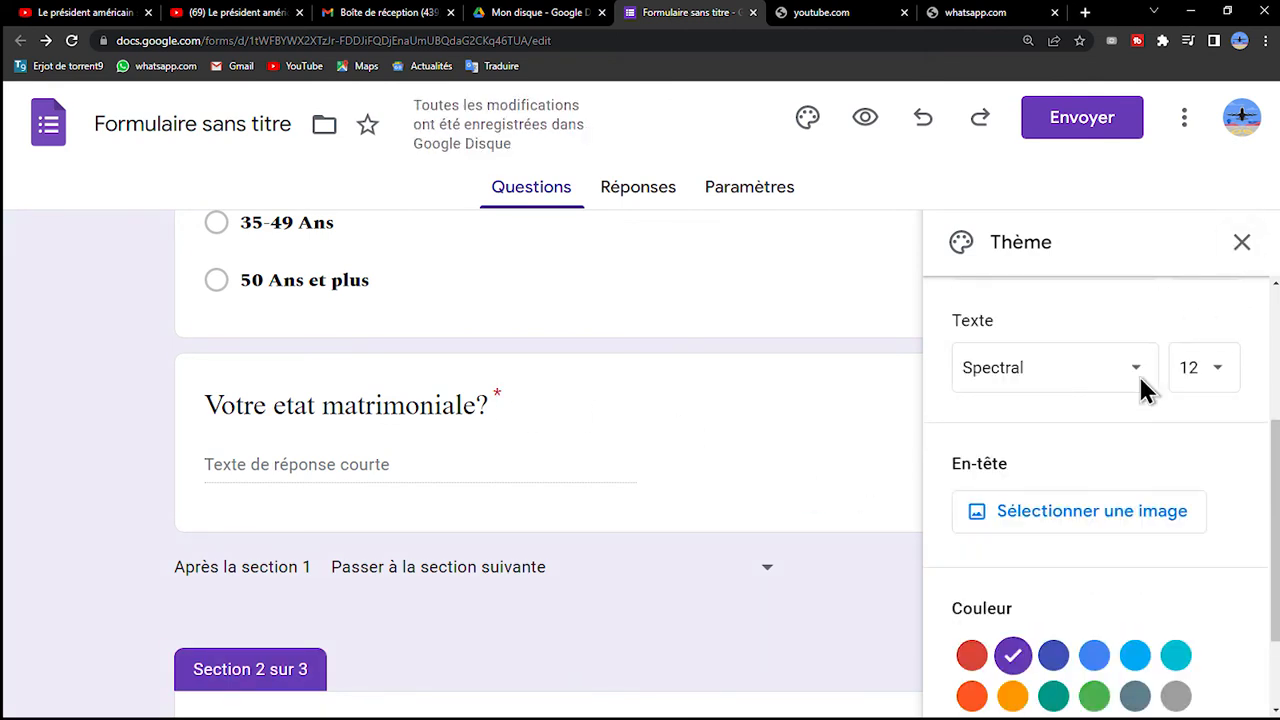
pyautogui.click(1243, 250)
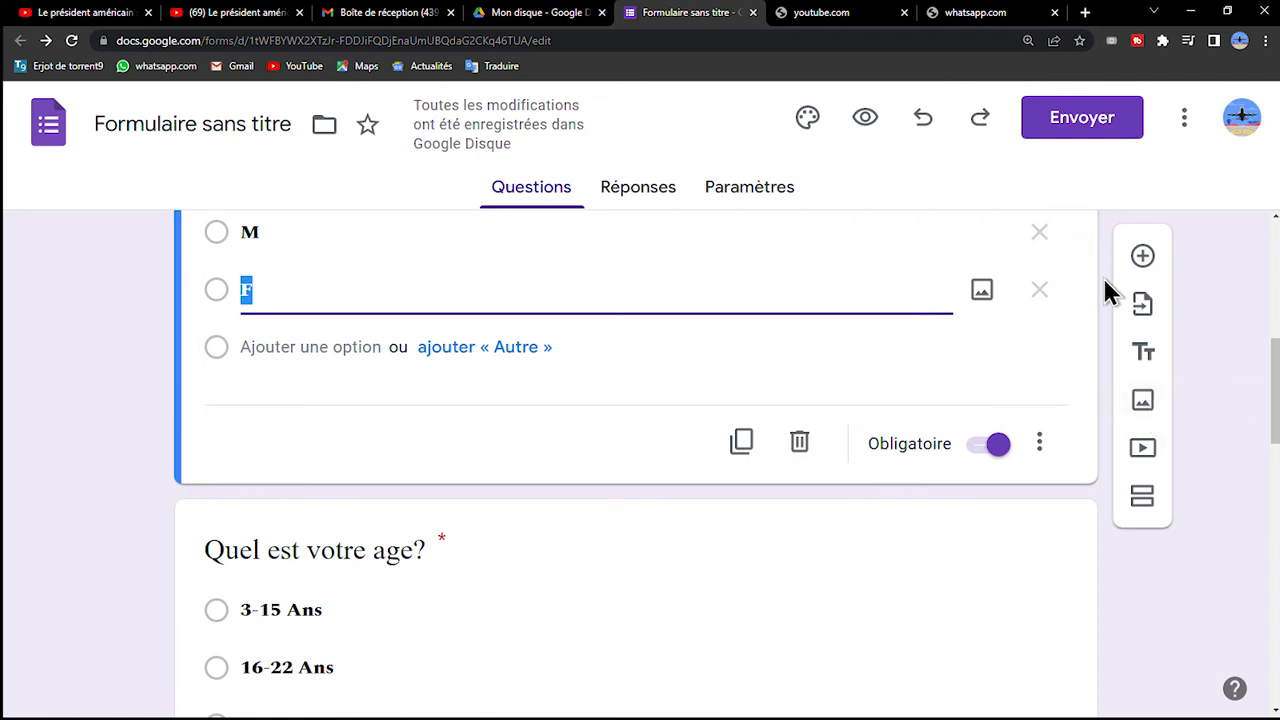
# Insert the NEW TECH TUTO logo from the computer's Images folder as an image item after the sex question.
pyautogui.click(1143, 402)
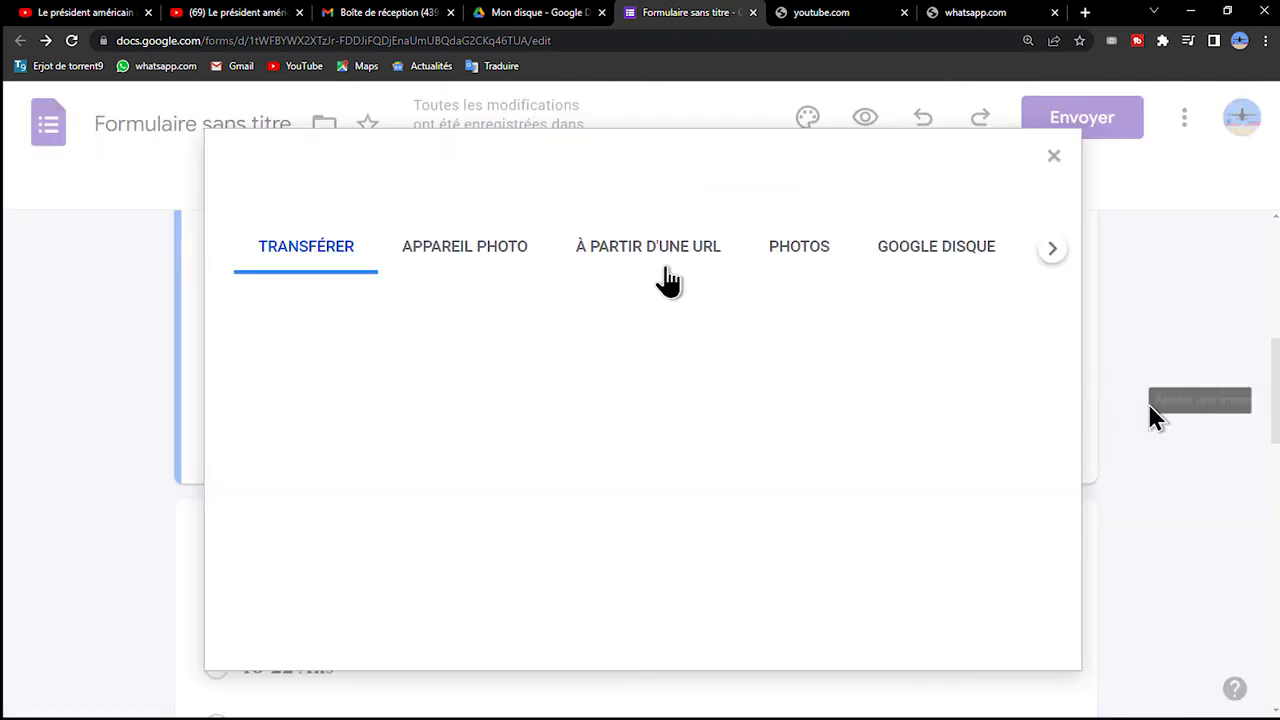
pyautogui.click(656, 552)
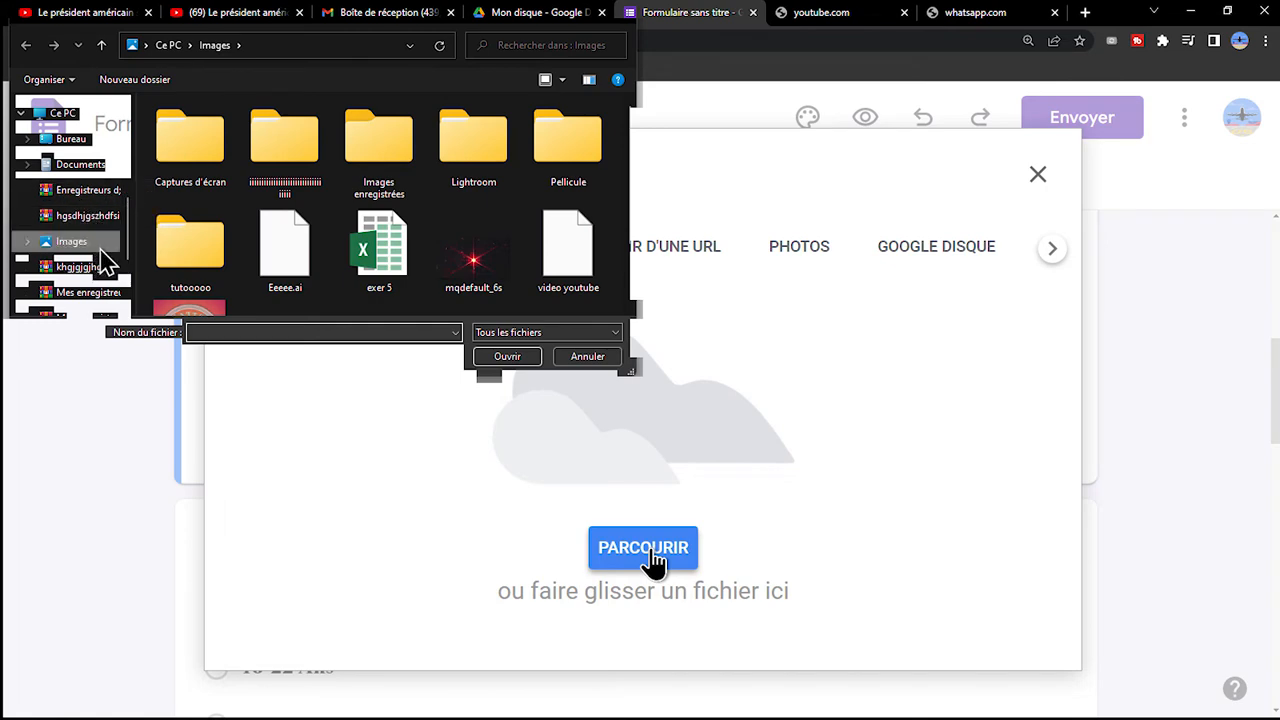
pyautogui.scroll(-2, 202, 266)
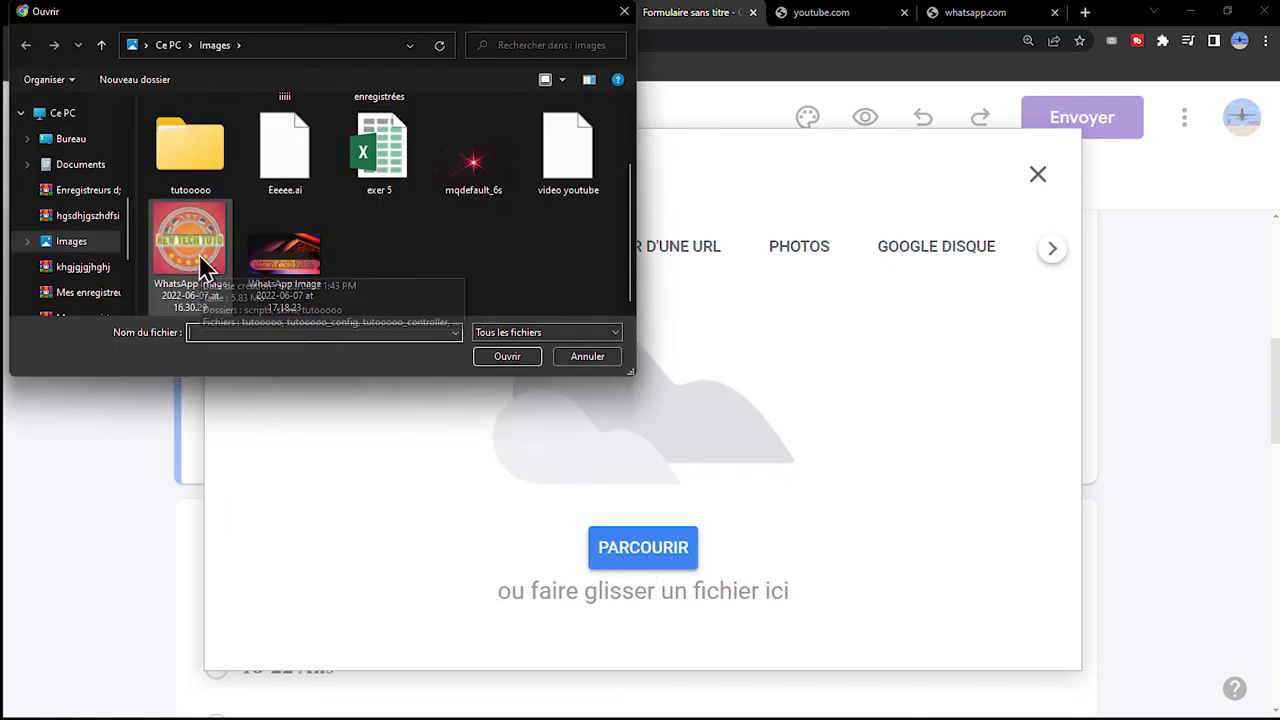
pyautogui.click(202, 266)
pyautogui.click(512, 358)
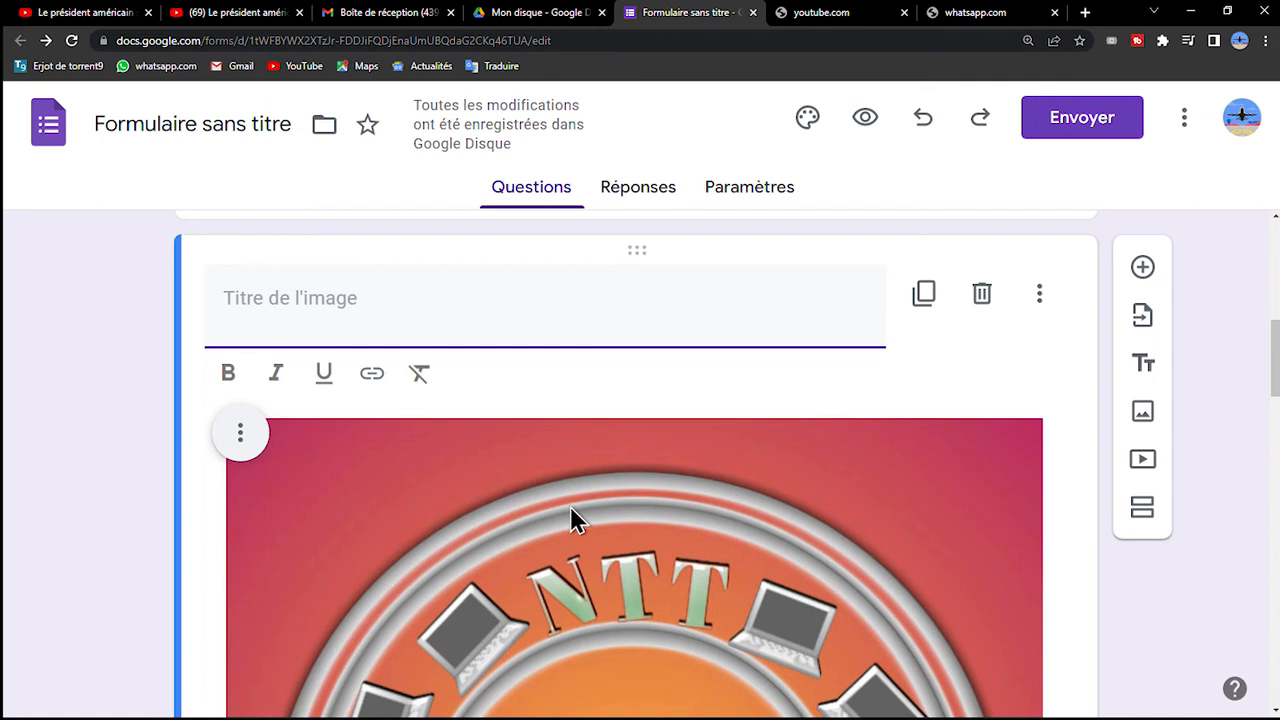
# Title the inserted image "NEW TECH TUTO" and make the title bold, italic and underlined.
pyautogui.write('NR')
pyautogui.write('NEW TECH TUTO')
pyautogui.click(232, 376)
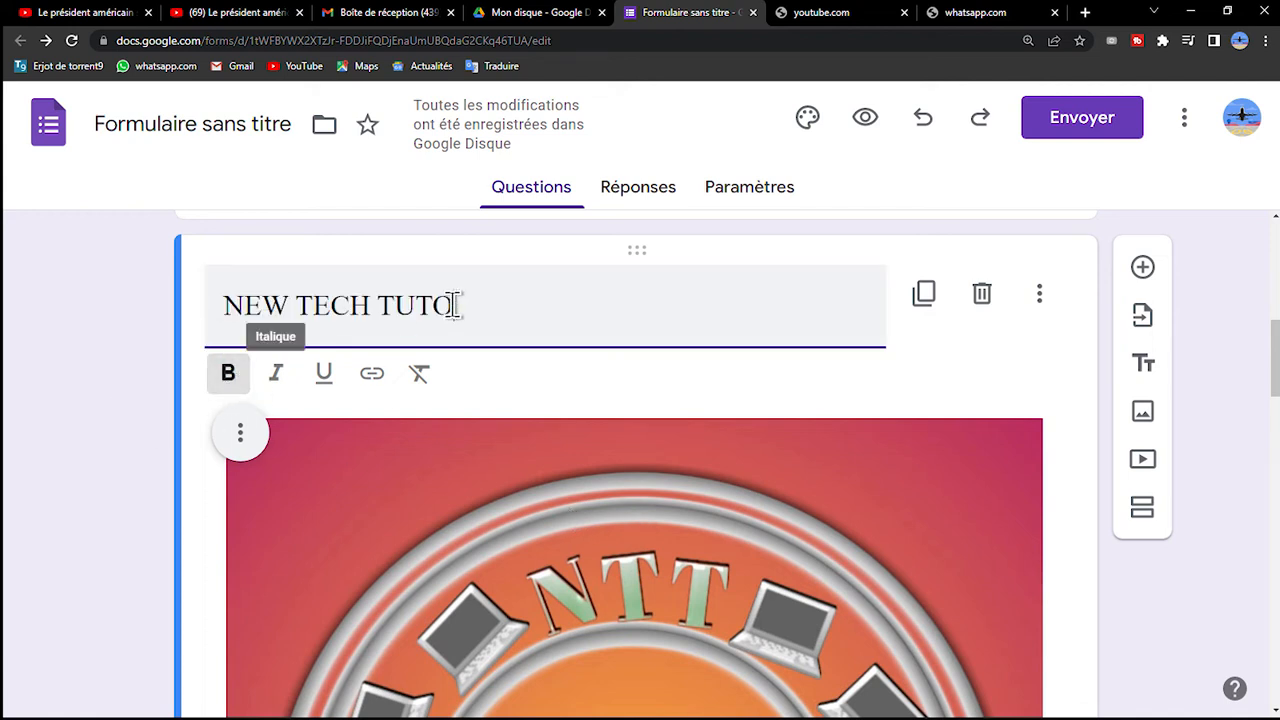
pyautogui.tripleClick(250, 302)
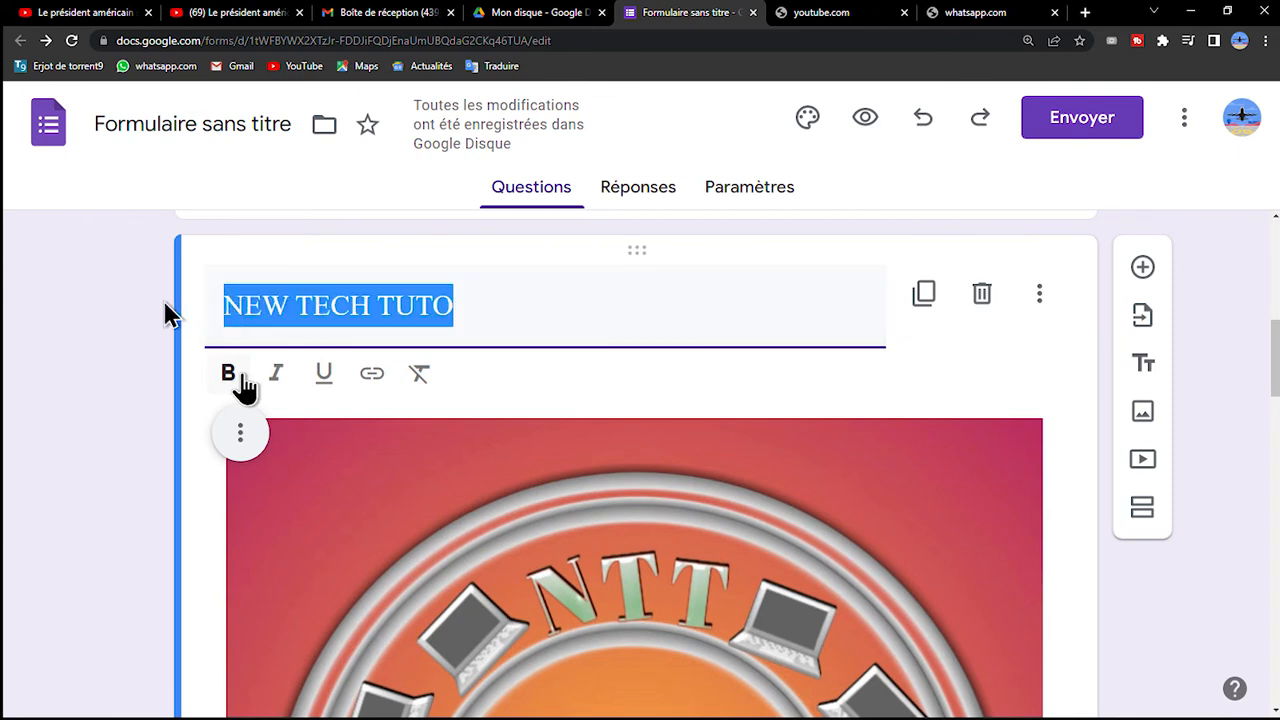
pyautogui.click(232, 376)
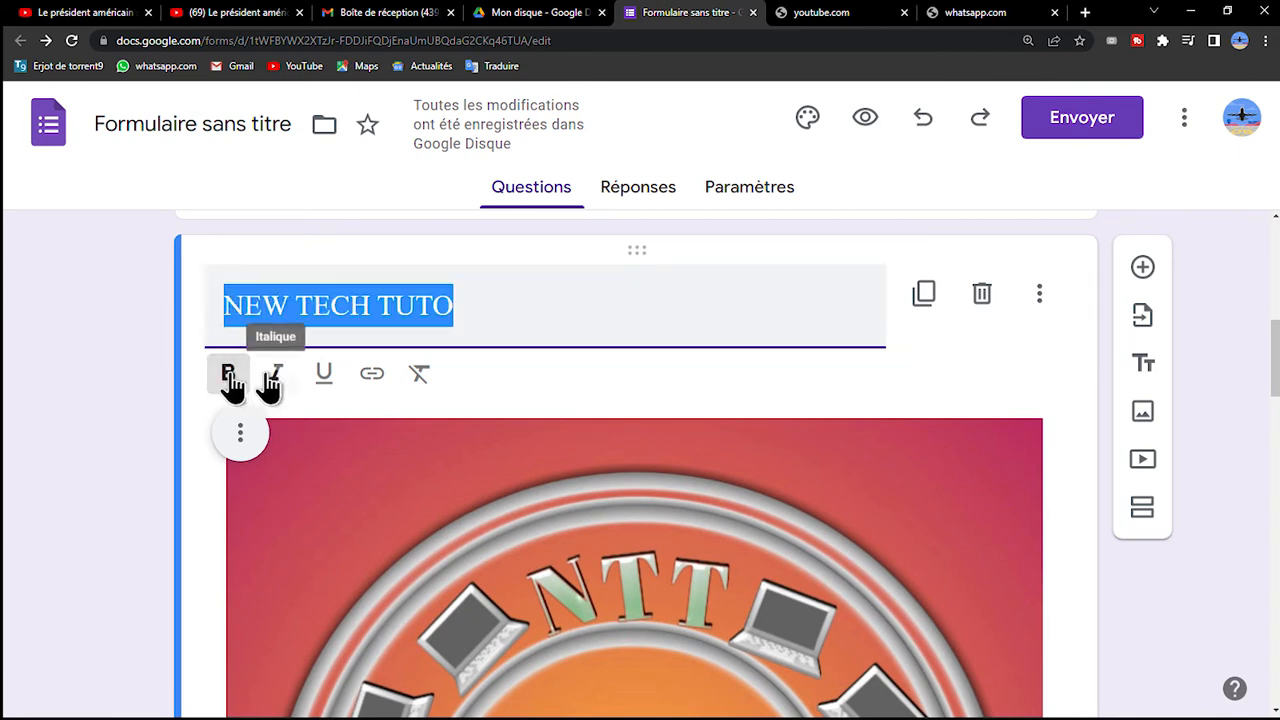
pyautogui.click(278, 376)
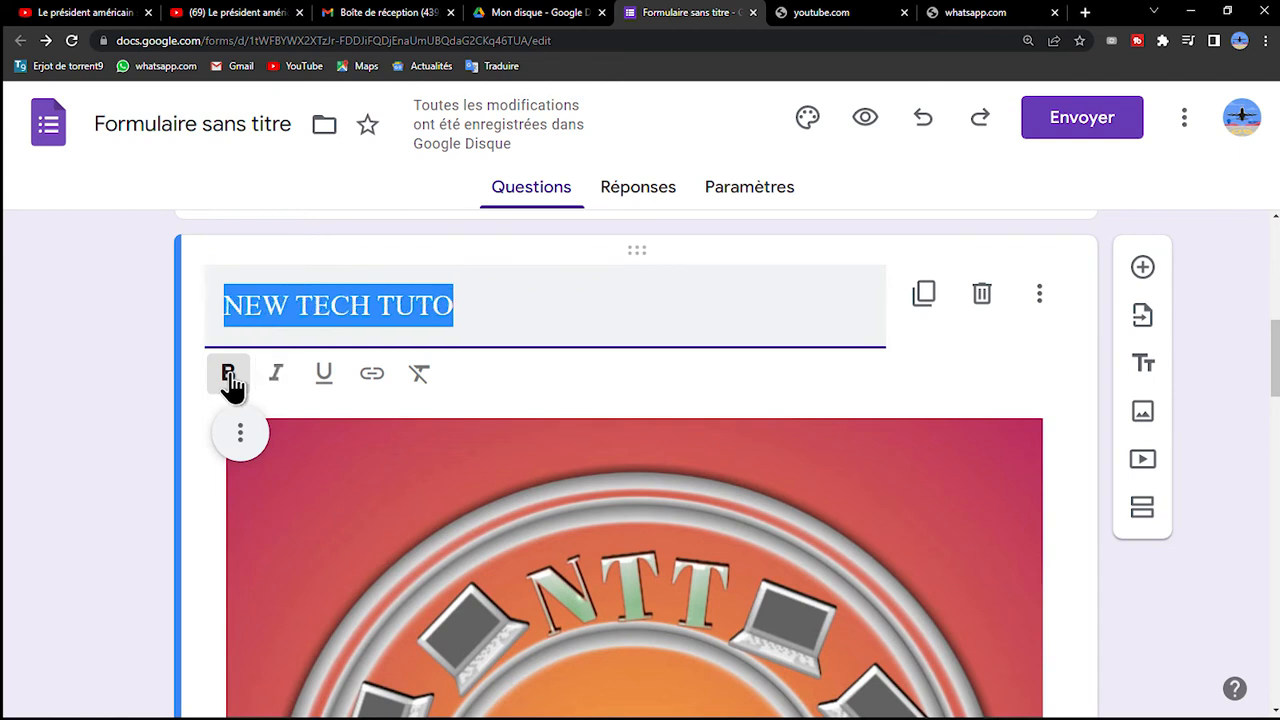
pyautogui.click(331, 375)
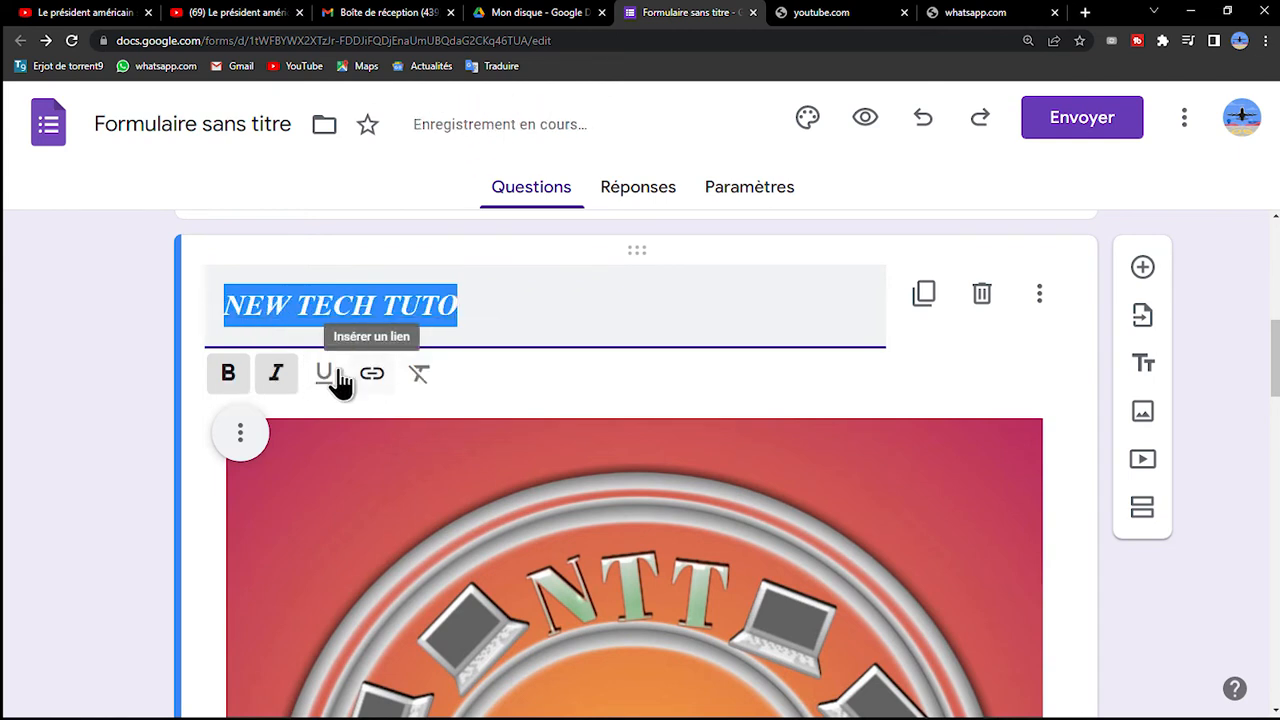
# Open the form's preview and answer the occupation question with "Je suis un ING.".
pyautogui.scroll(-3, 420, 391)
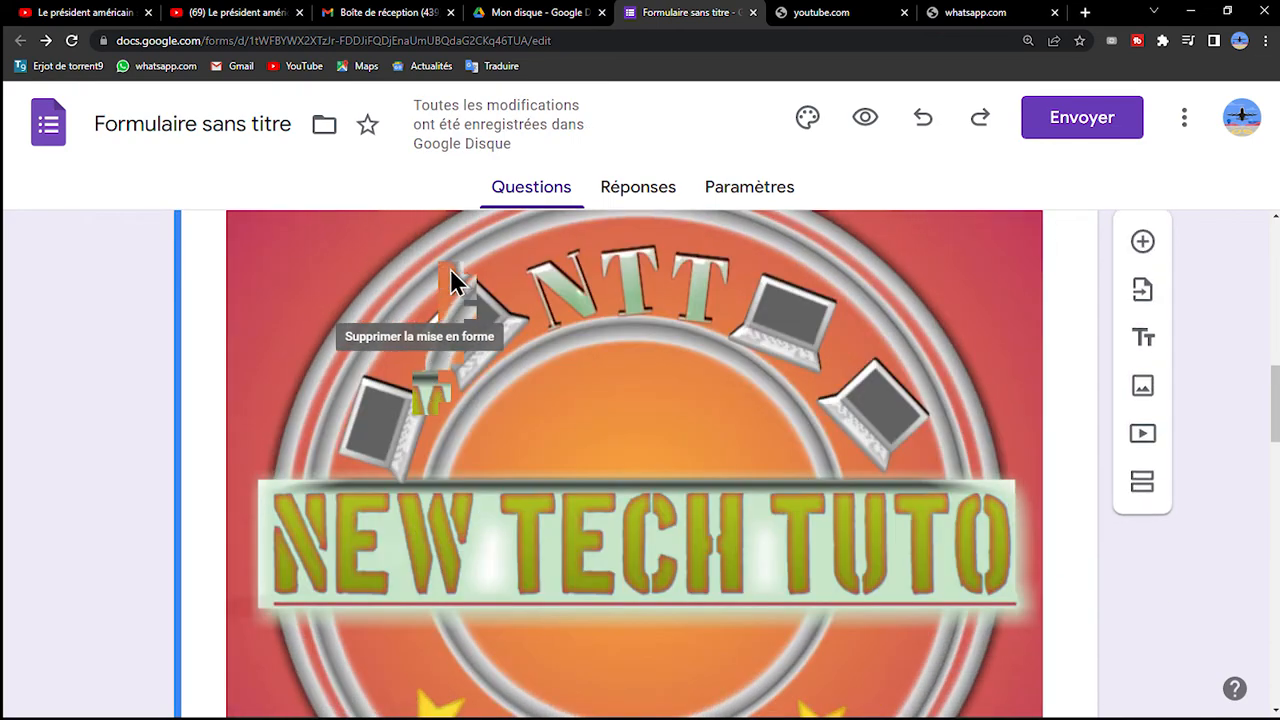
pyautogui.scroll(-3, 743, 506)
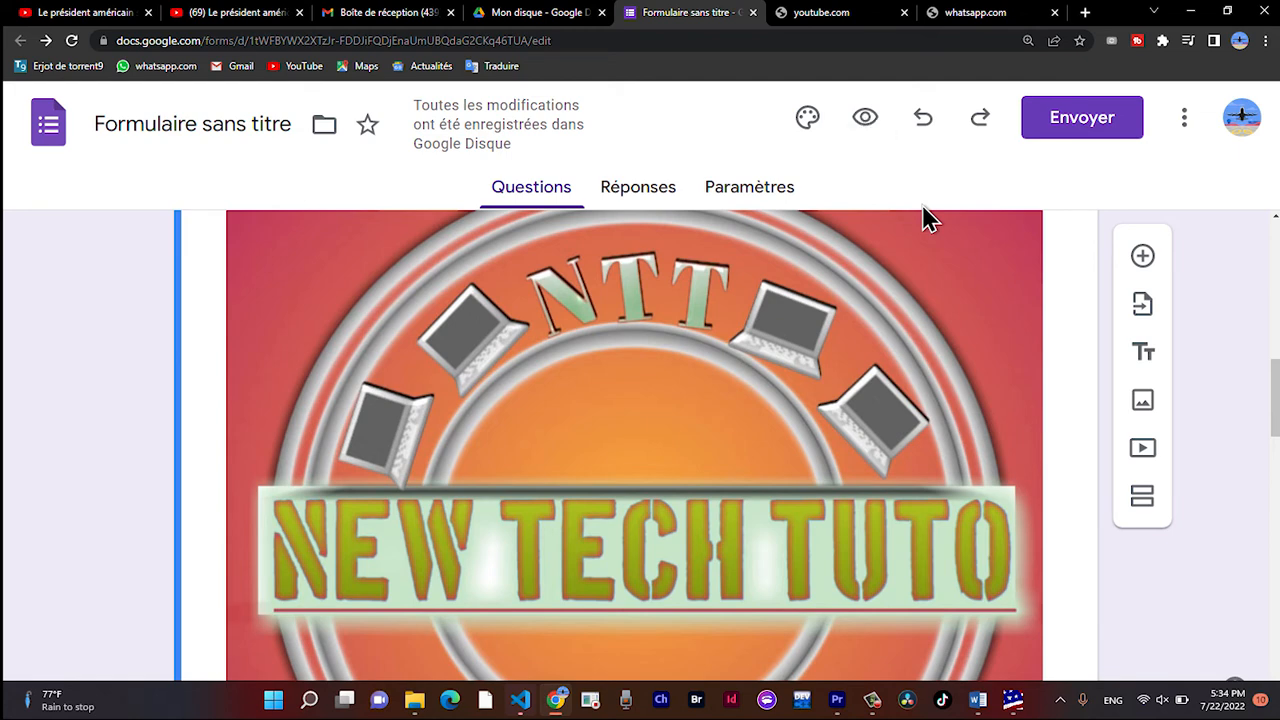
pyautogui.click(865, 117)
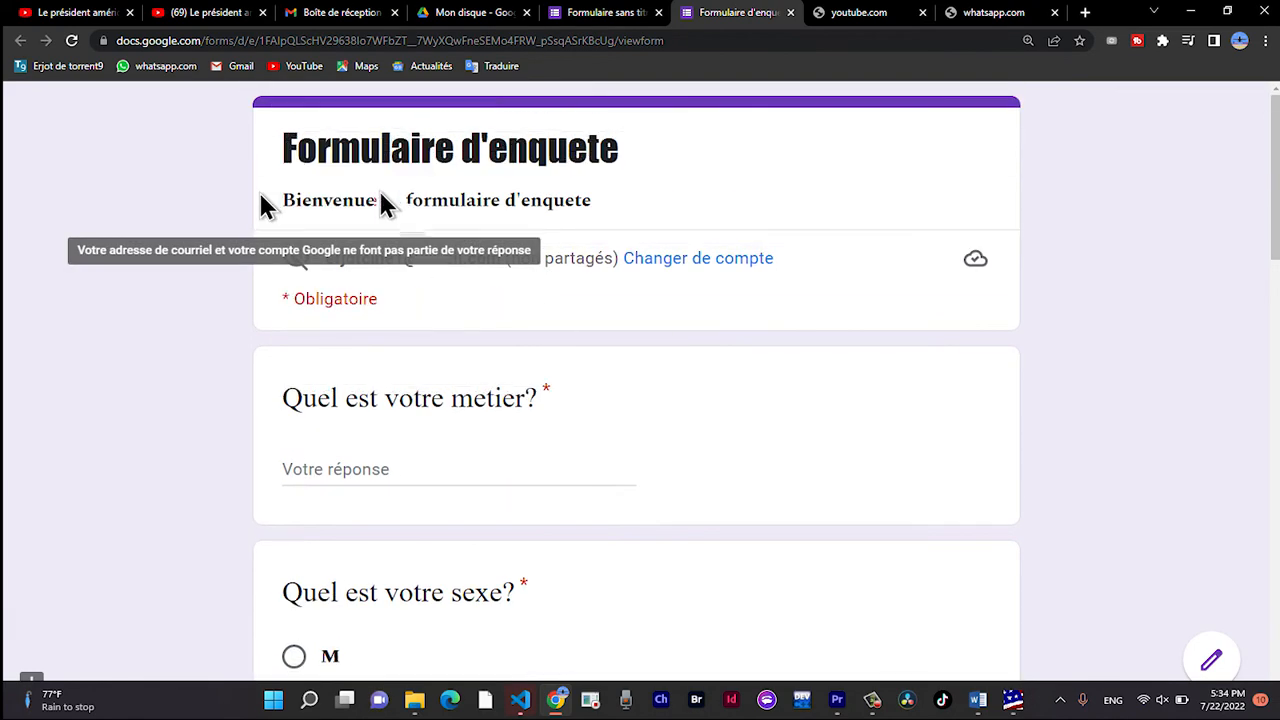
pyautogui.scroll(-1, 562, 178)
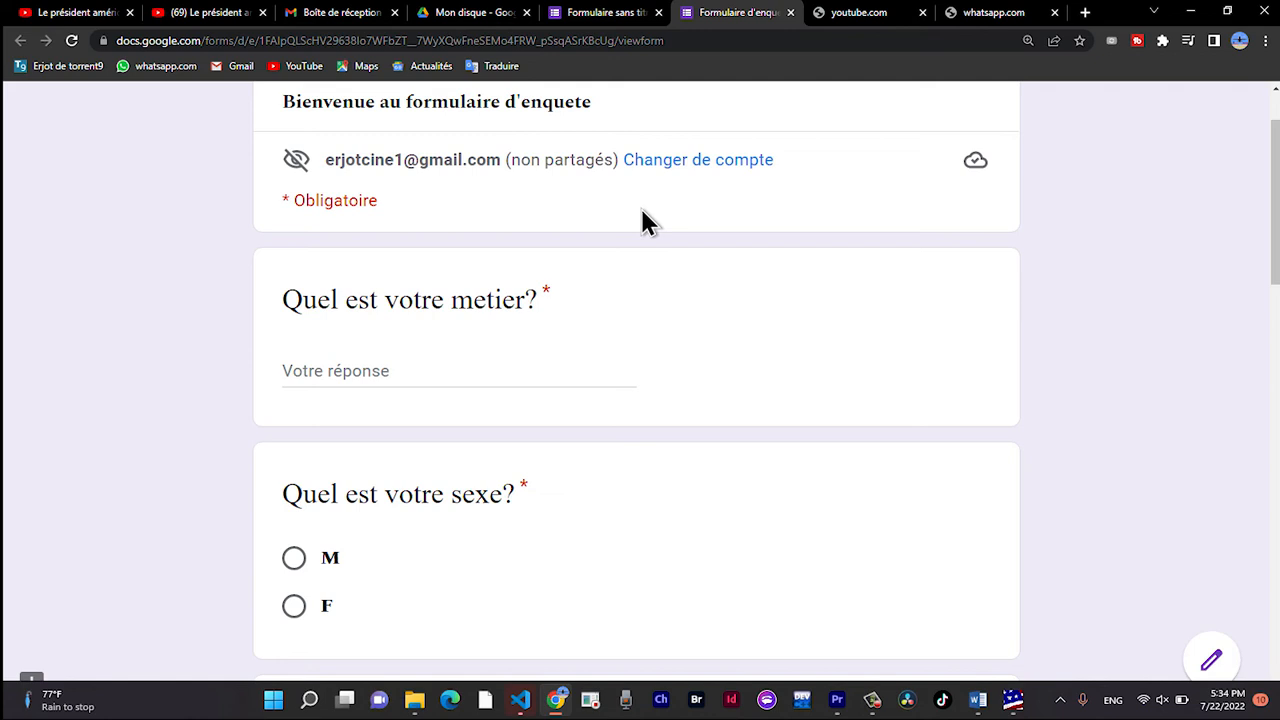
pyautogui.click(358, 376)
pyautogui.write('Je s')
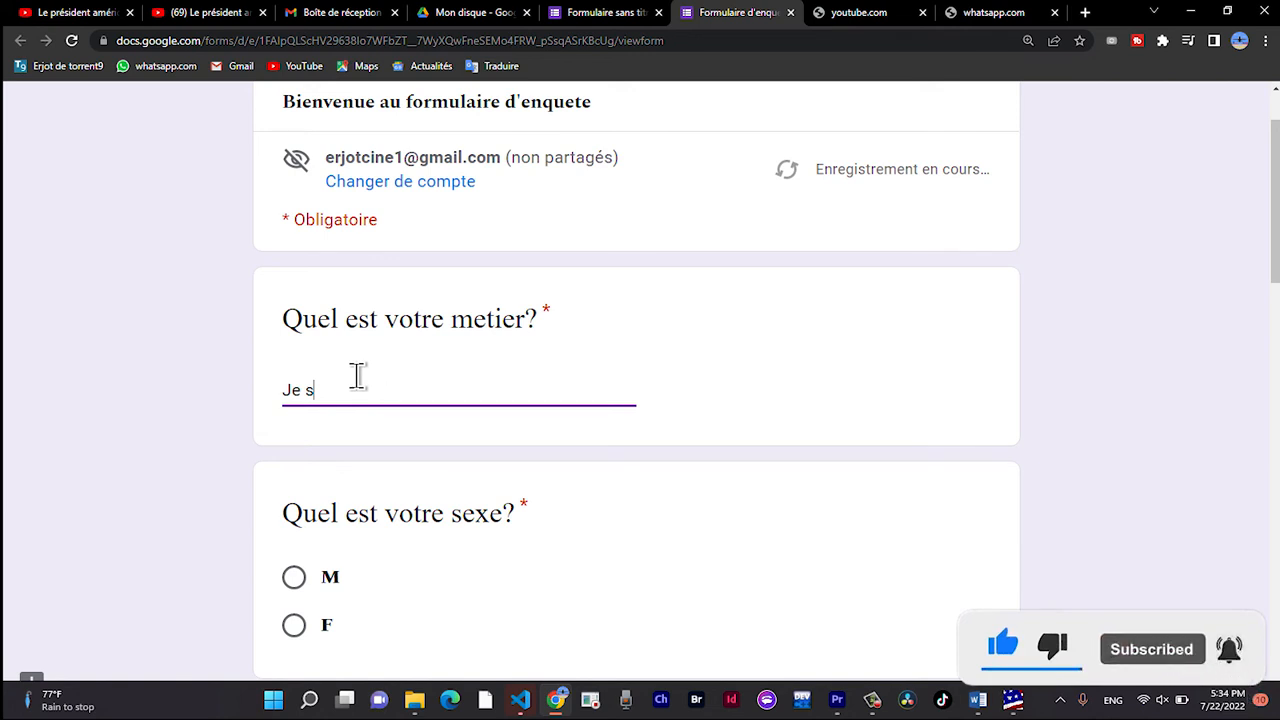
pyautogui.write('uis un ING.')
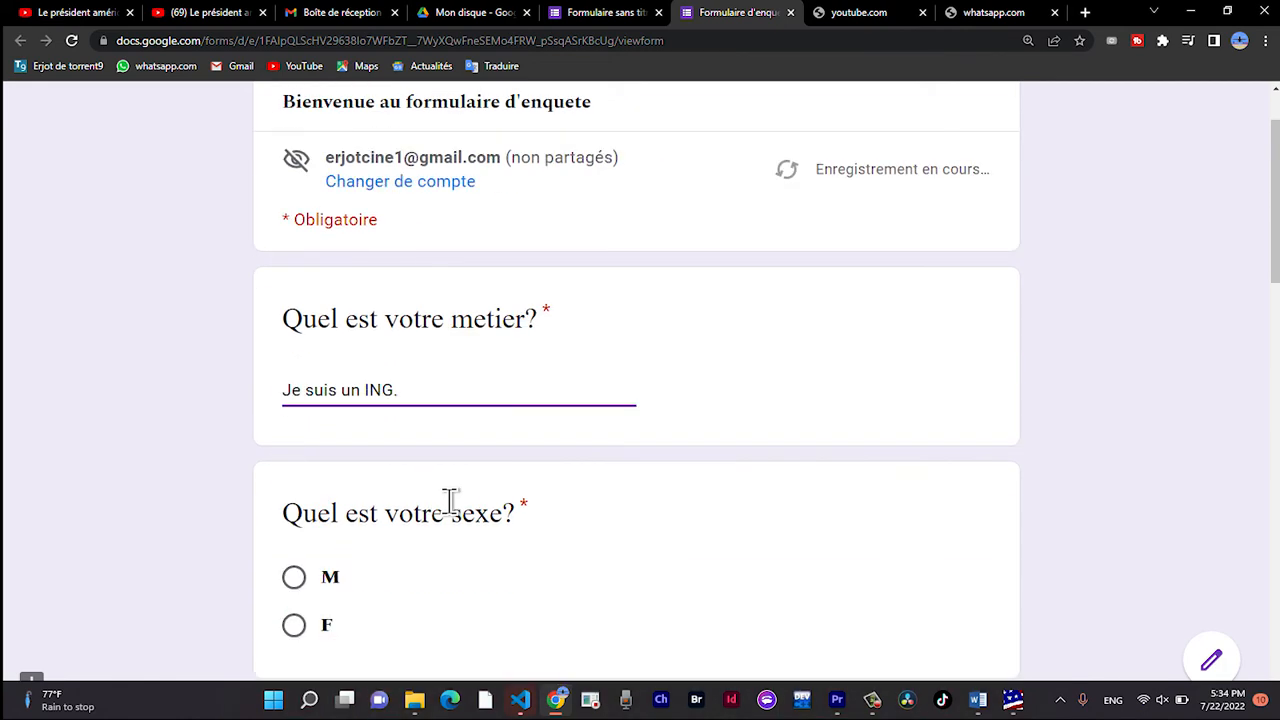
# Answer the sex question with option M.
pyautogui.click(300, 429)
pyautogui.scroll(-2, 296, 420)
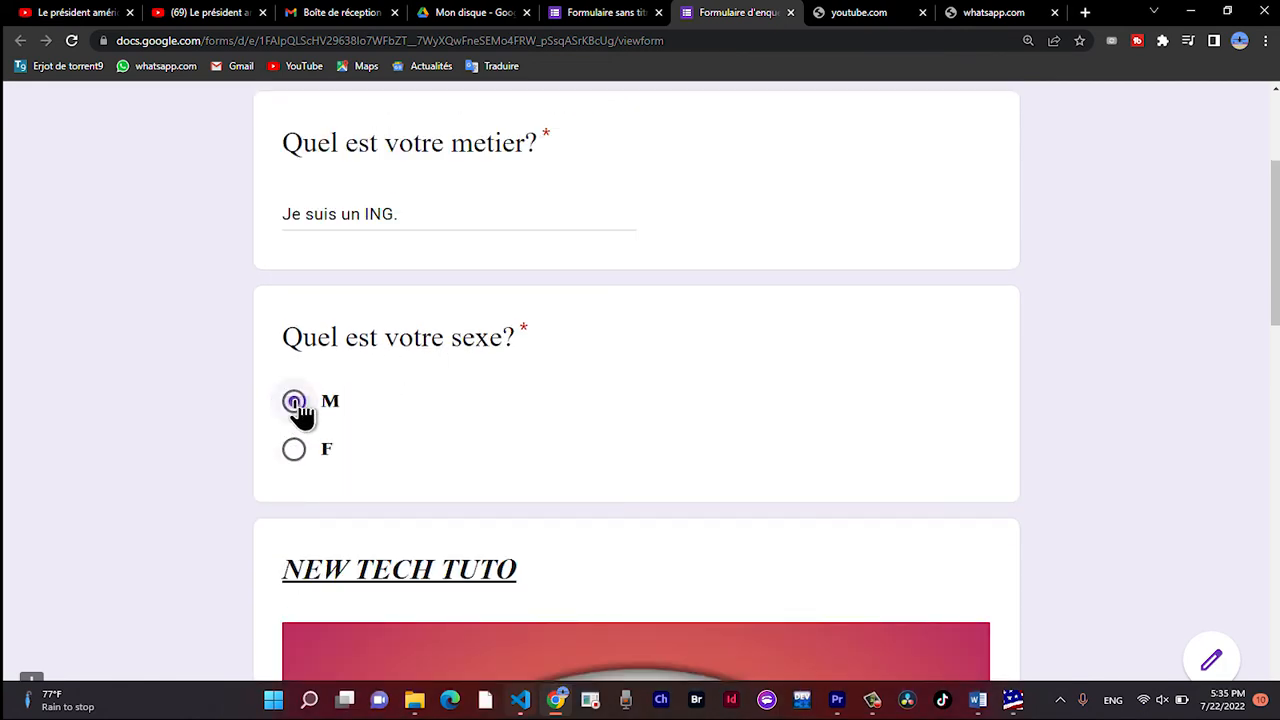
pyautogui.click(296, 406)
pyautogui.click(296, 406)
pyautogui.click(294, 449)
pyautogui.click(295, 403)
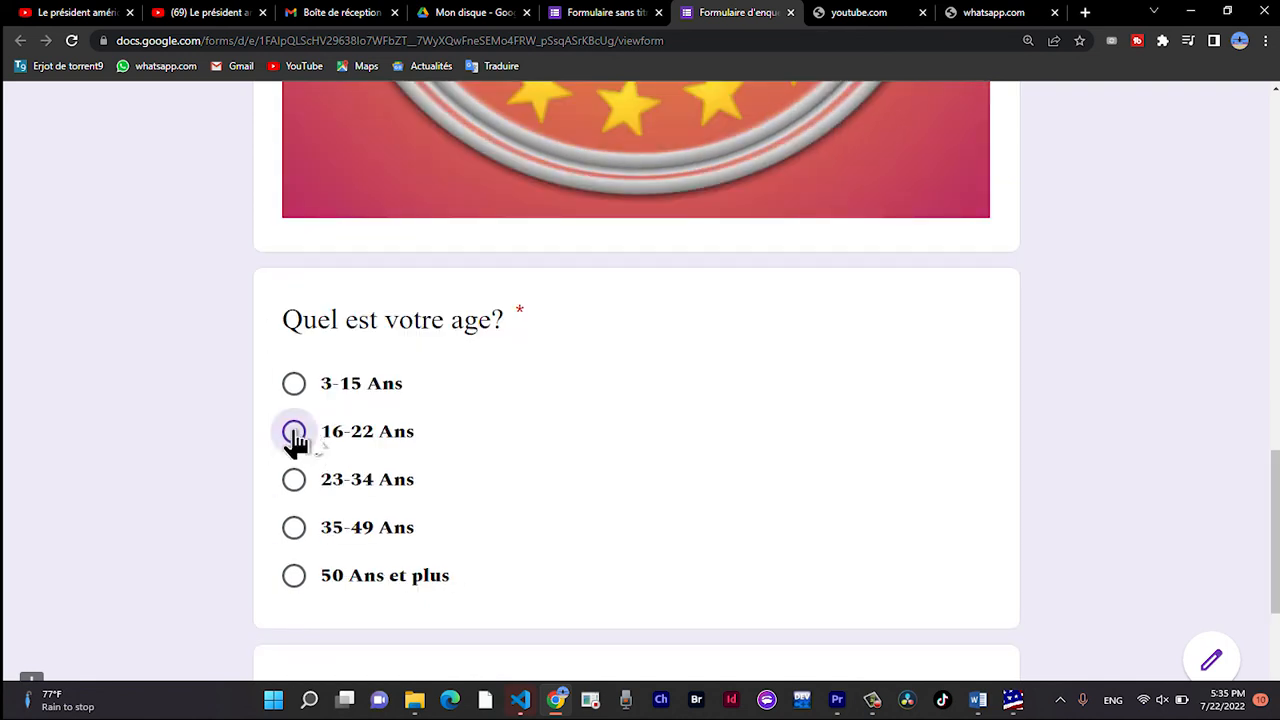
# Complete the first section with age 16-22 Ans and marital status "CELIBAT", and continue to the blood group section.
pyautogui.click(295, 433)
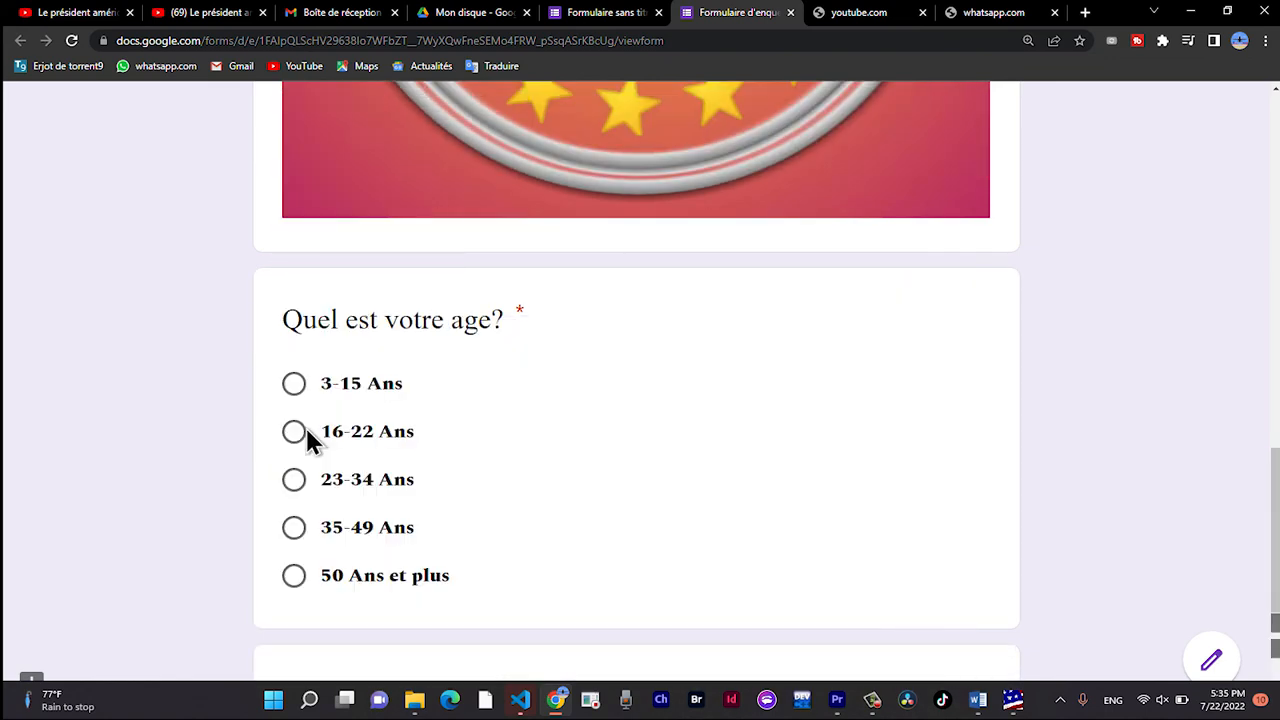
pyautogui.click(295, 432)
pyautogui.scroll(-4, 307, 432)
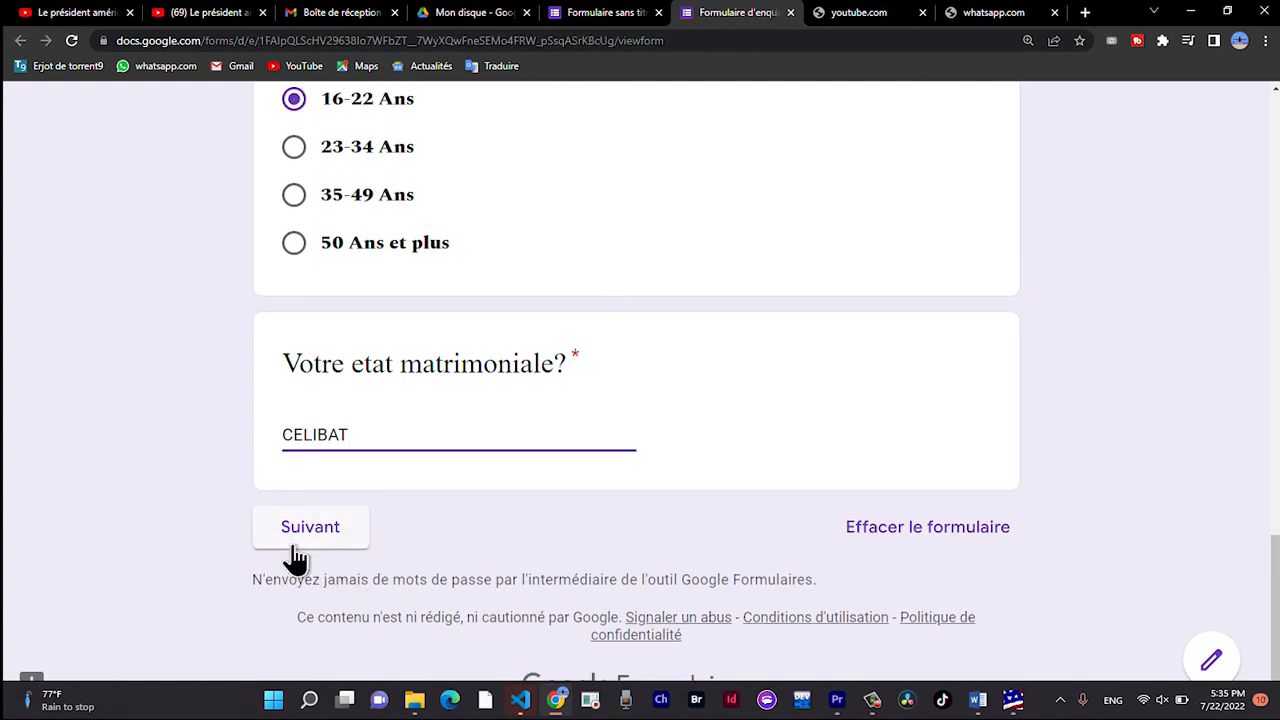
pyautogui.click(295, 547)
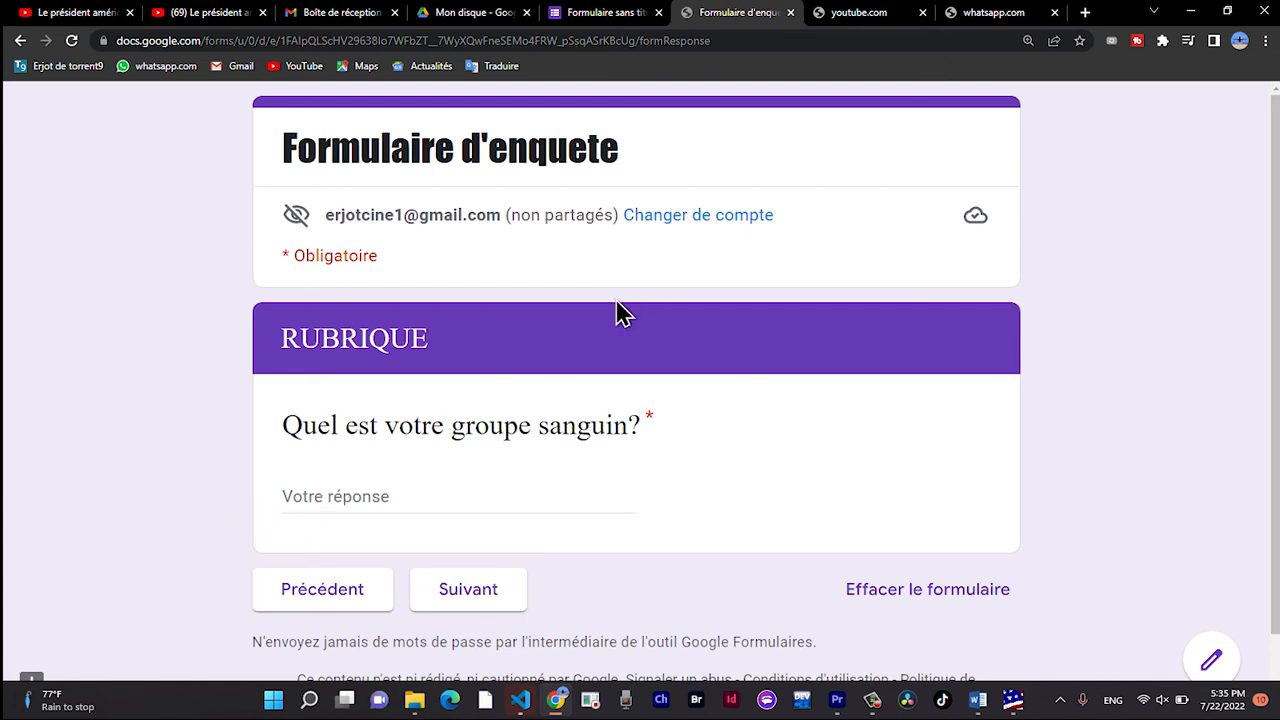
# Answer the blood group question with "B+", continue to the closing section and submit the form.
pyautogui.click(333, 497)
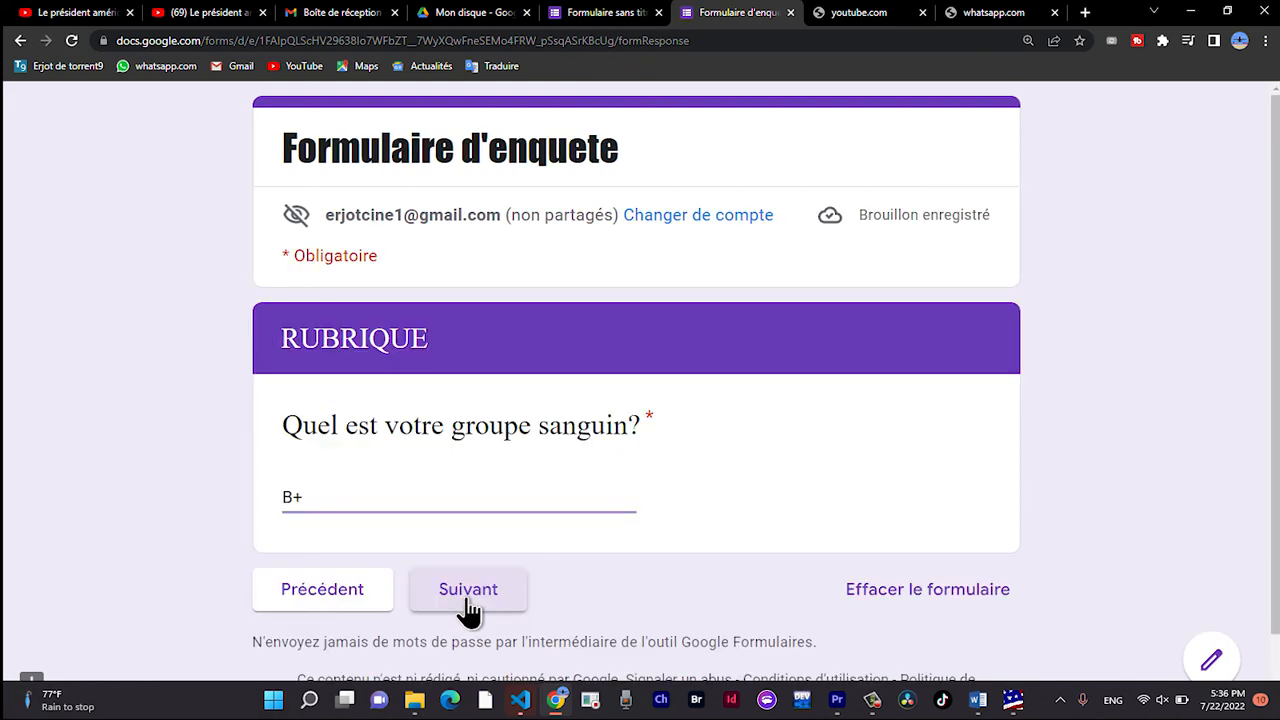
pyautogui.click(468, 592)
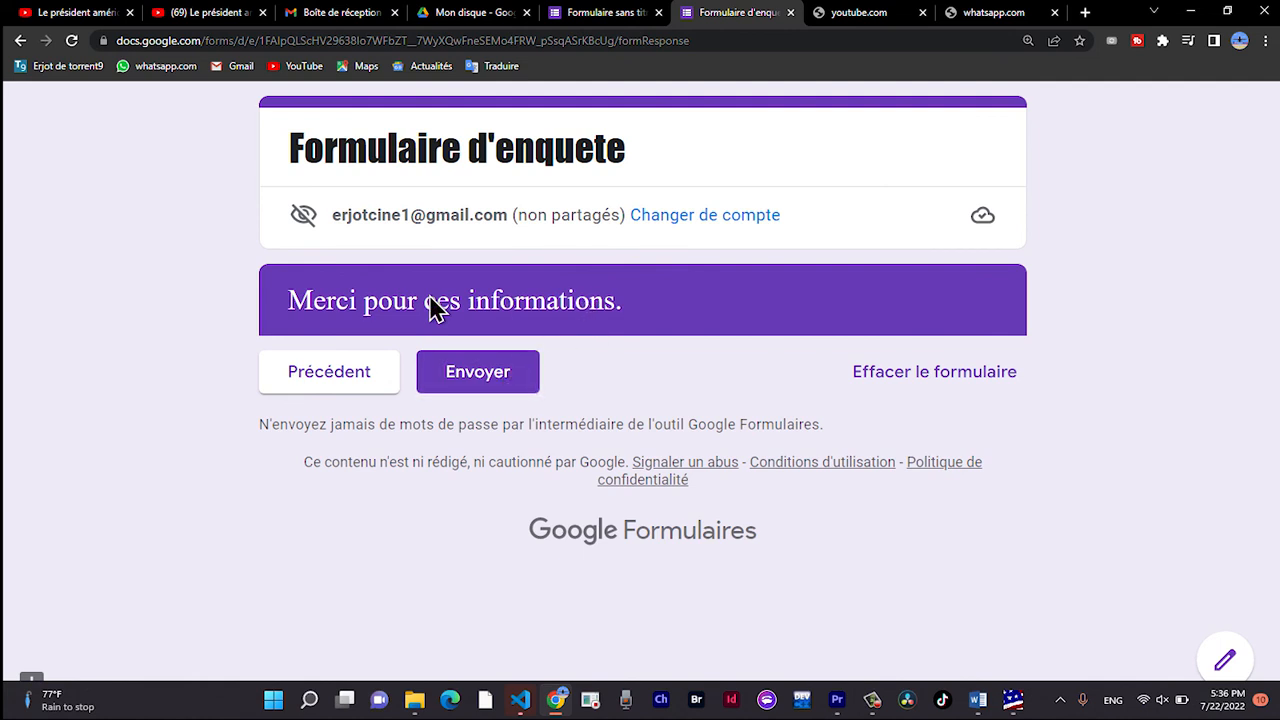
pyautogui.click(506, 380)
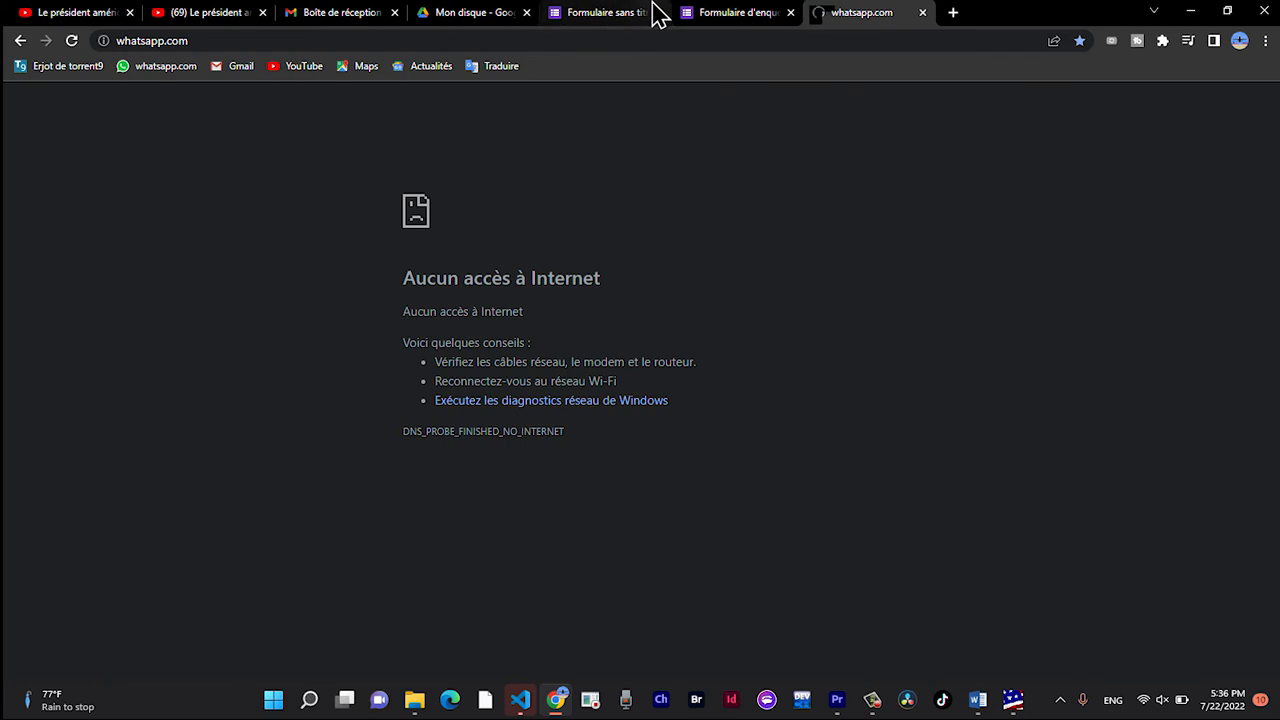
# Return to the form editor and examine the response summary for every question, from occupation through blood group.
pyautogui.click(615, 12)
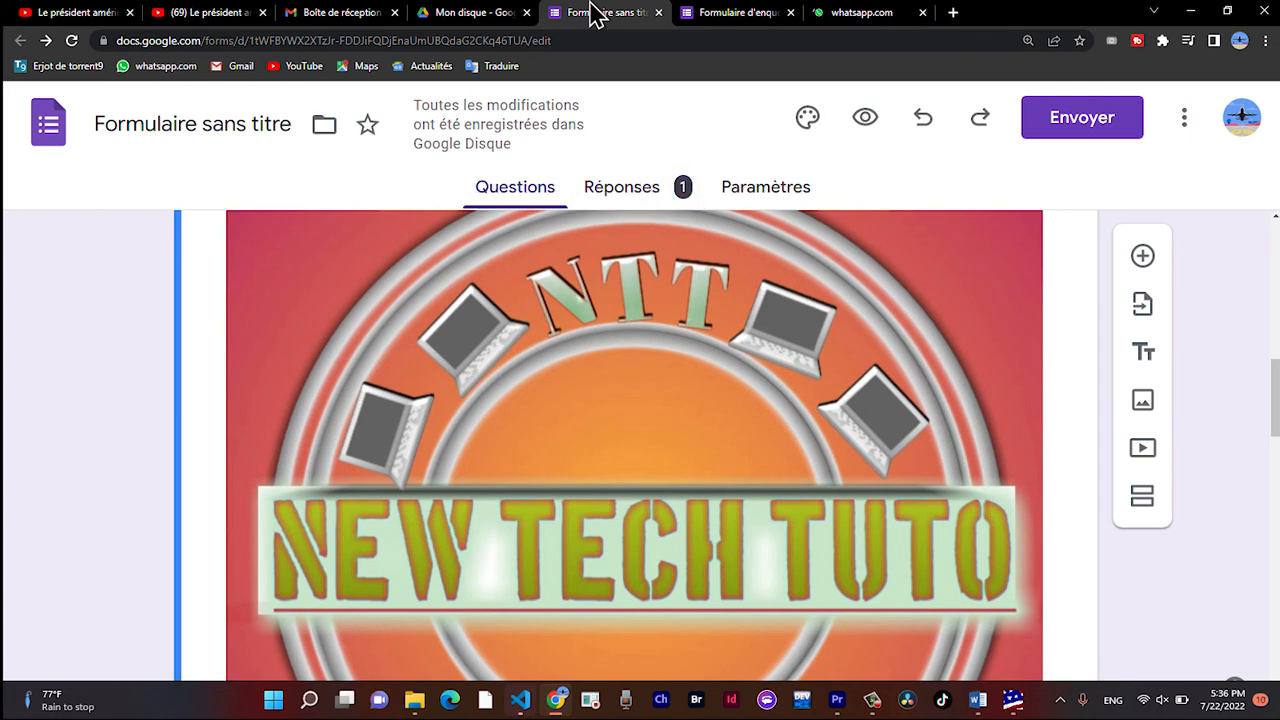
pyautogui.click(636, 190)
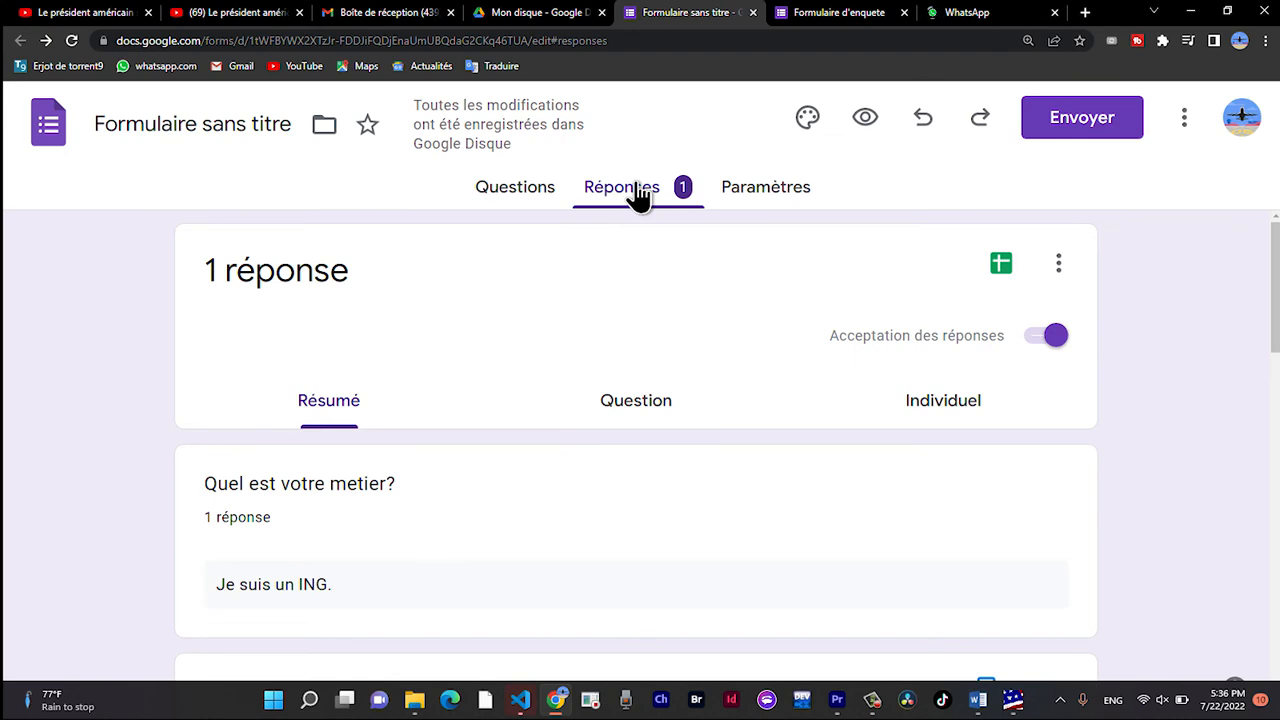
pyautogui.scroll(-1, 426, 486)
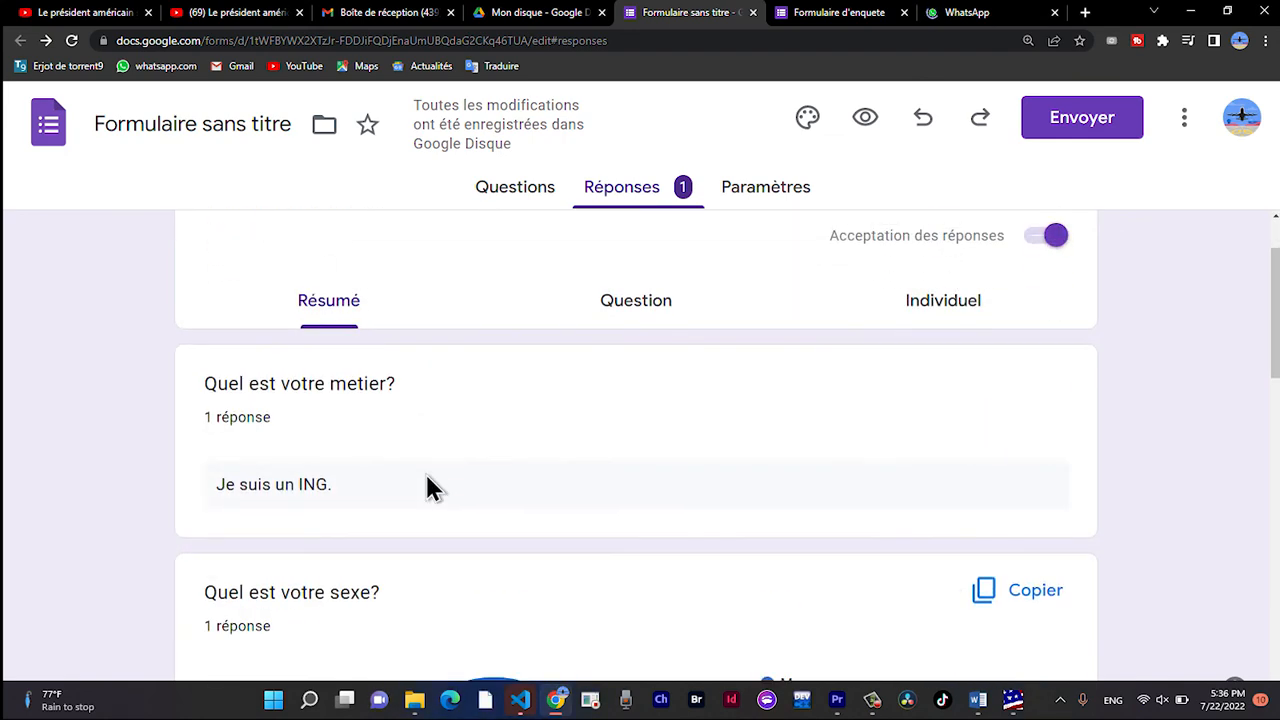
pyautogui.scroll(1, 426, 486)
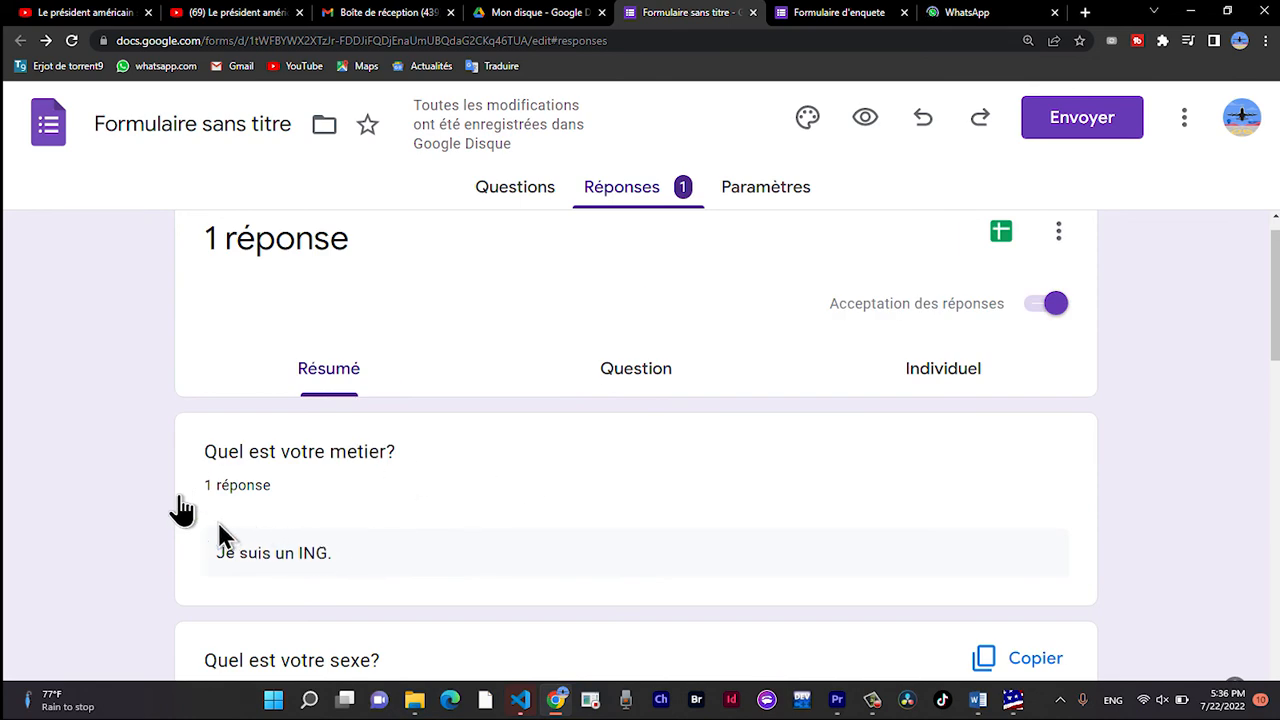
pyautogui.scroll(-1, 454, 548)
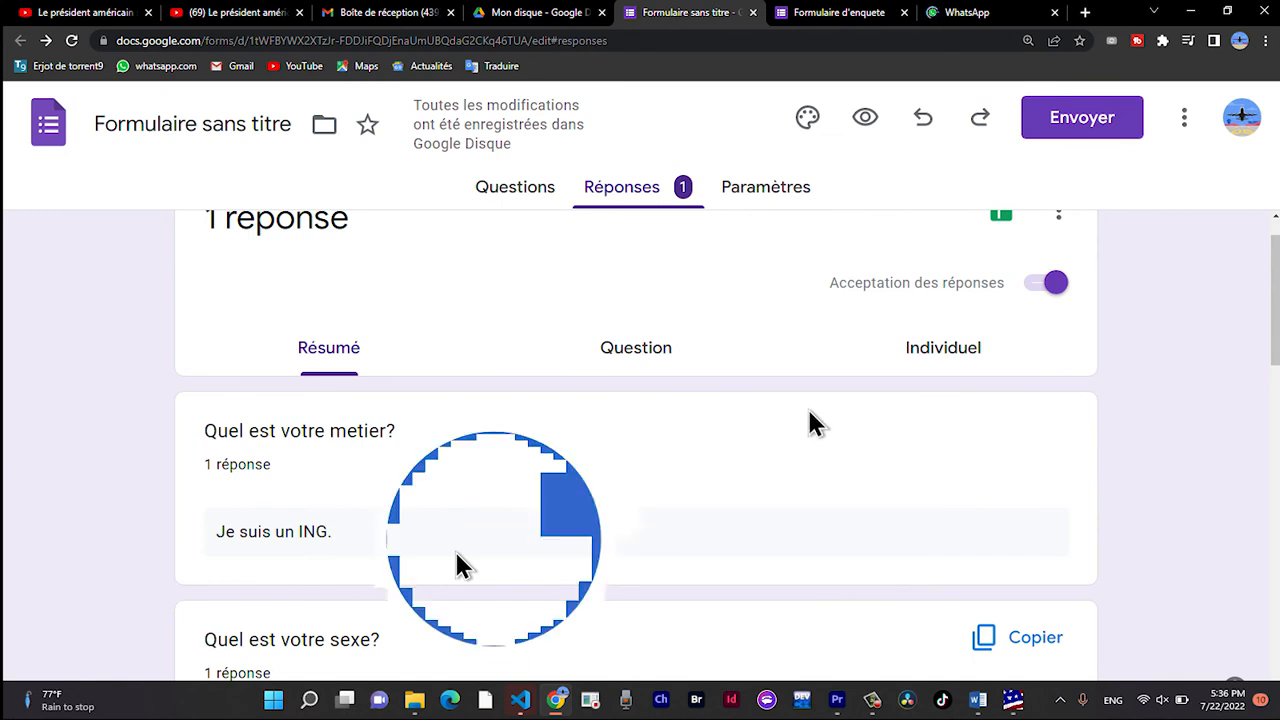
pyautogui.scroll(-3, 455, 565)
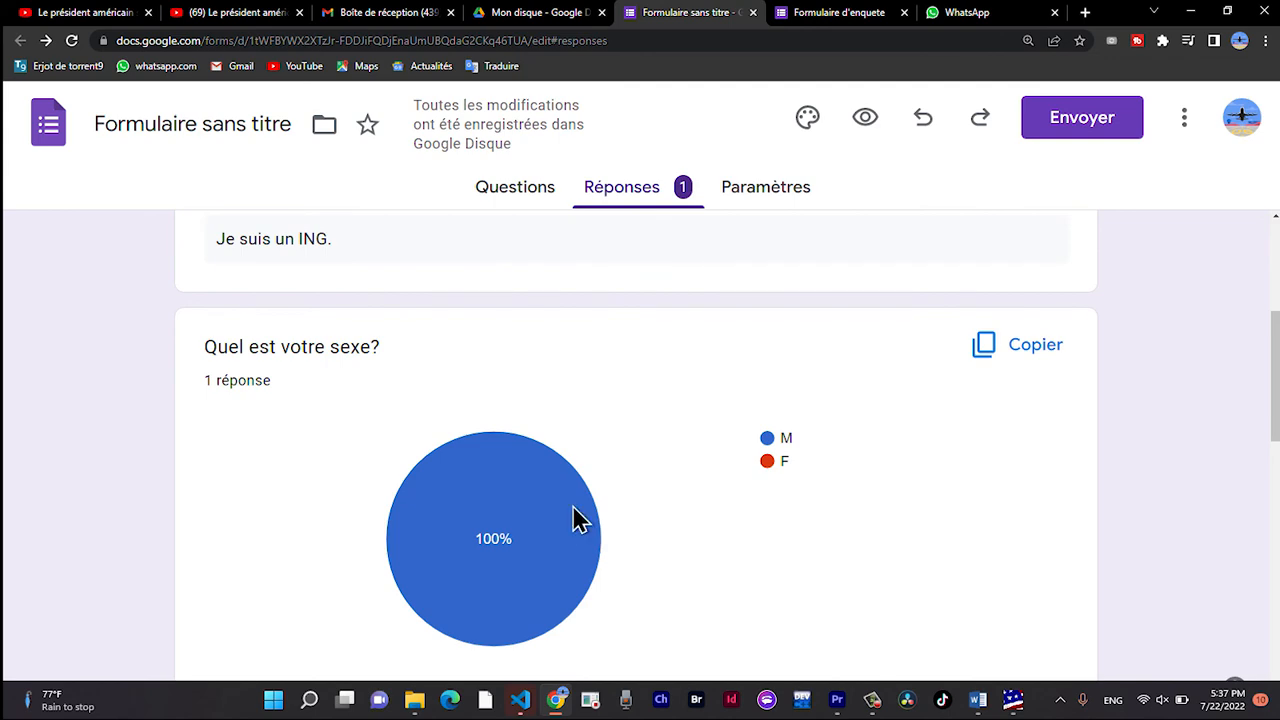
pyautogui.scroll(-2, 578, 518)
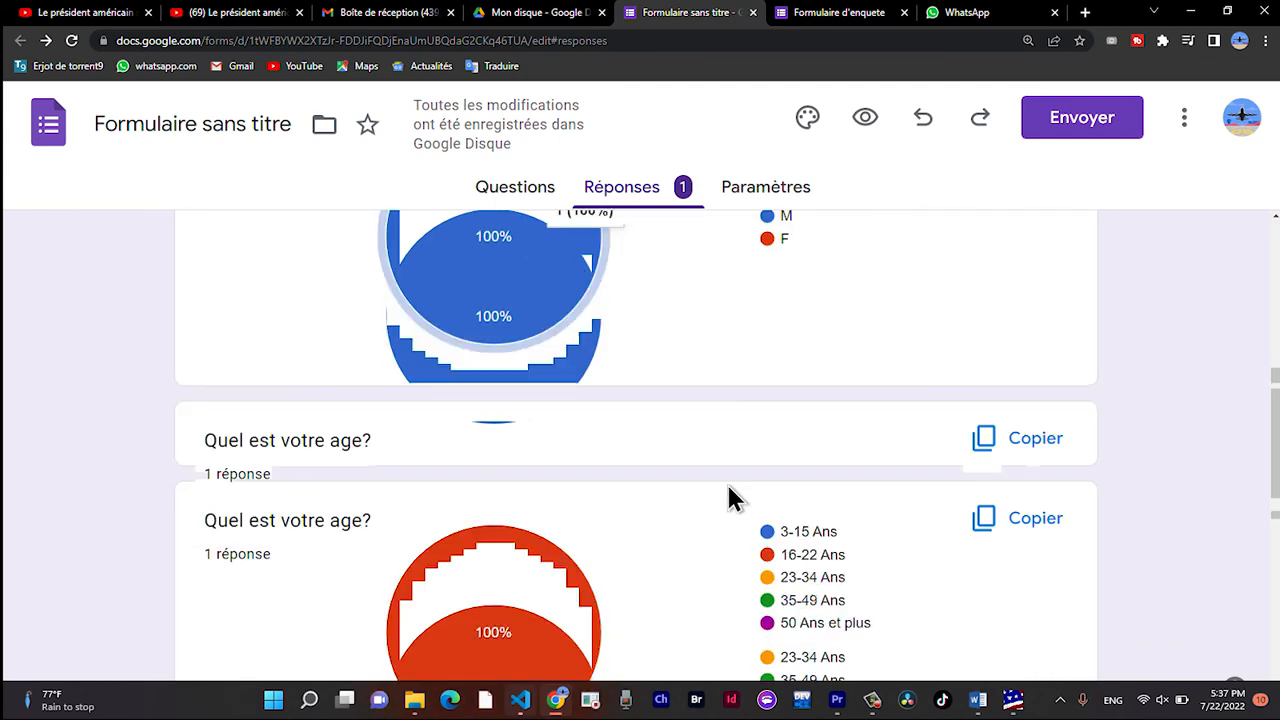
pyautogui.scroll(-2, 729, 490)
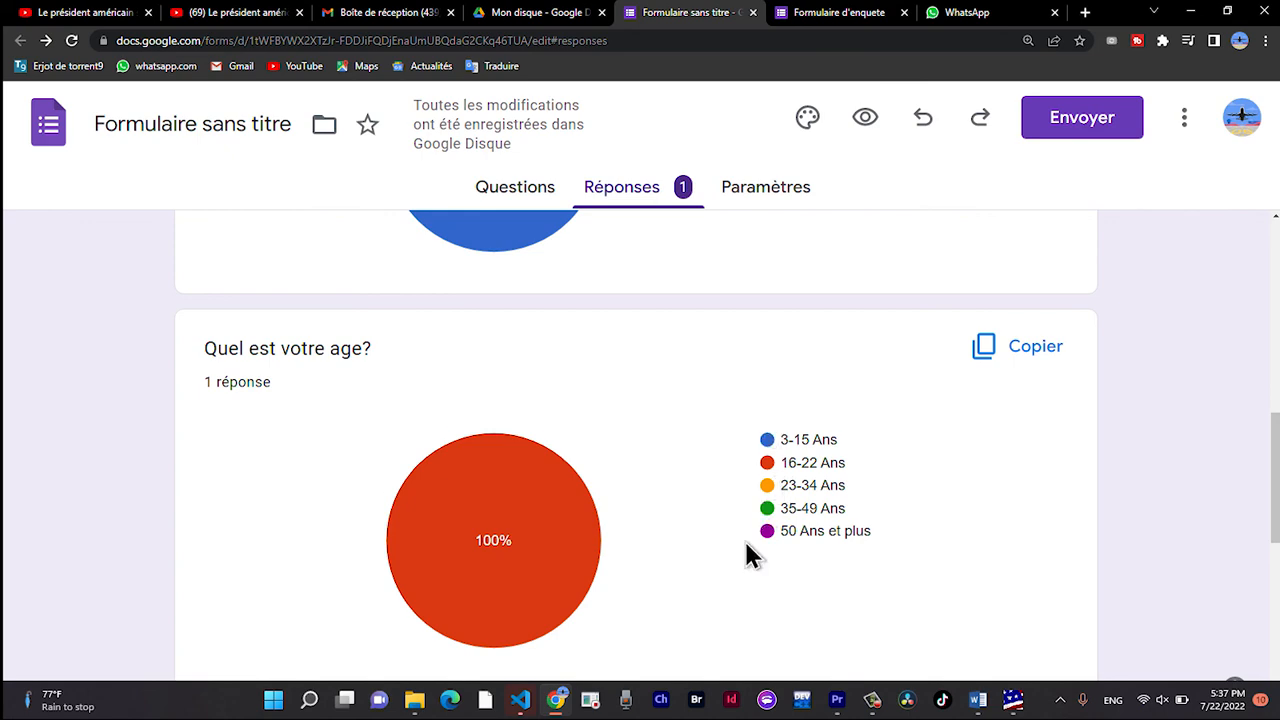
pyautogui.scroll(-4, 760, 495)
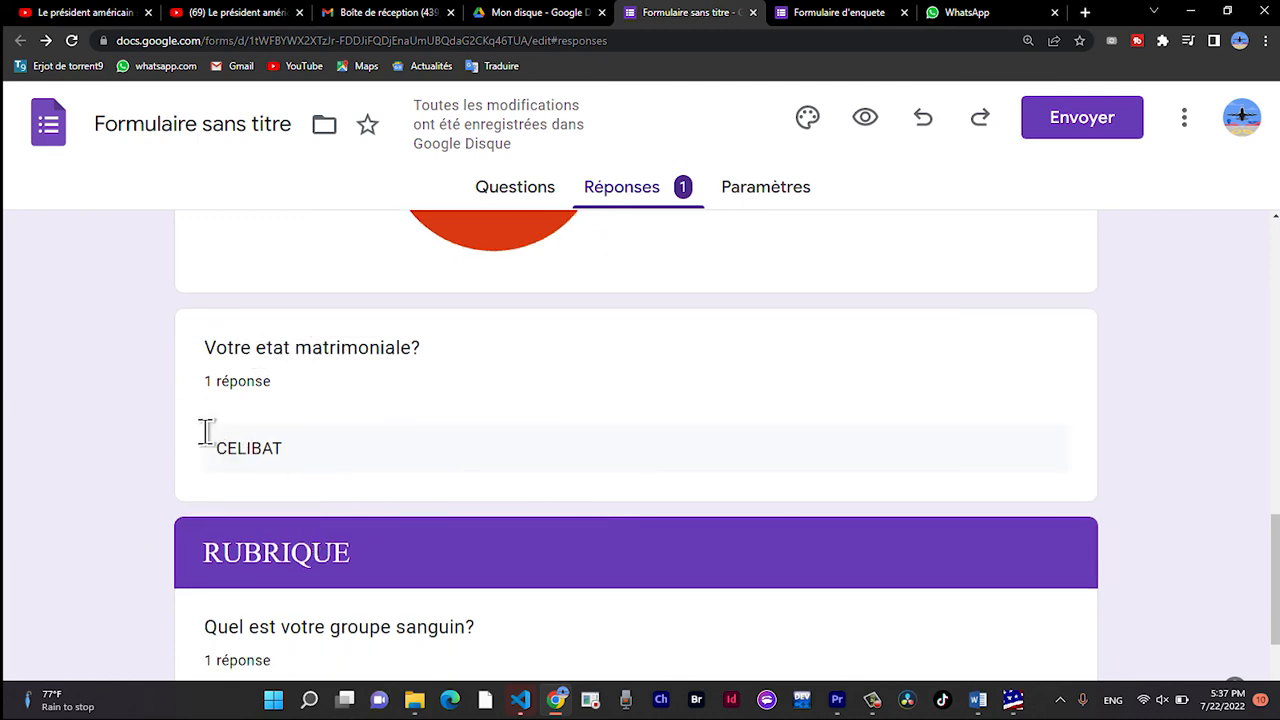
pyautogui.scroll(-2, 297, 449)
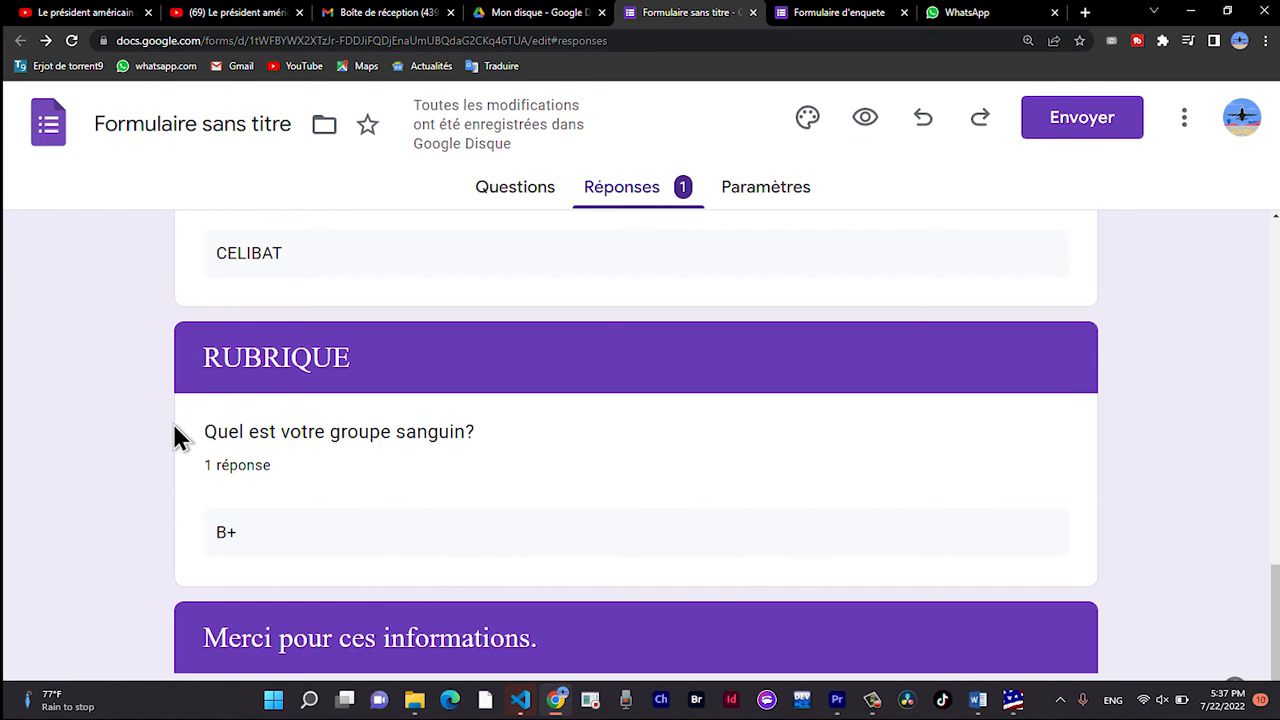
pyautogui.scroll(-1, 280, 524)
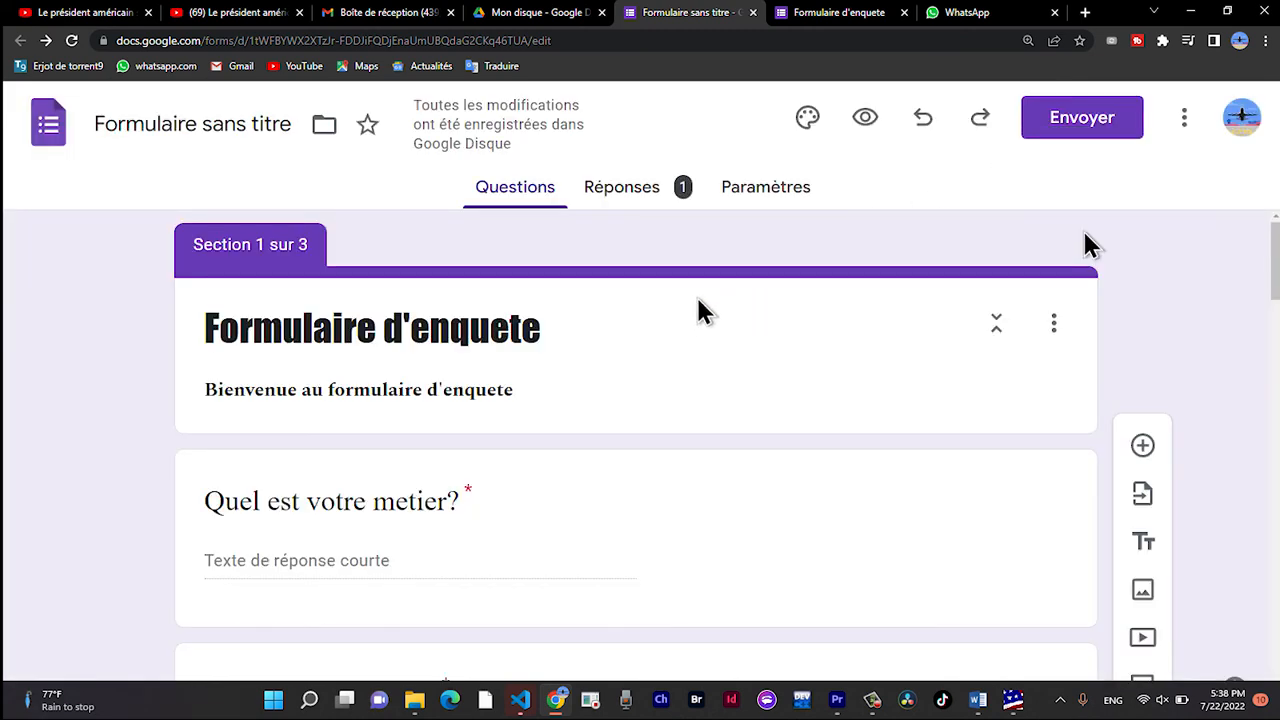
# Open the form's send options, and in WhatsApp search for the recipient by name and open their chat.
pyautogui.click(1082, 117)
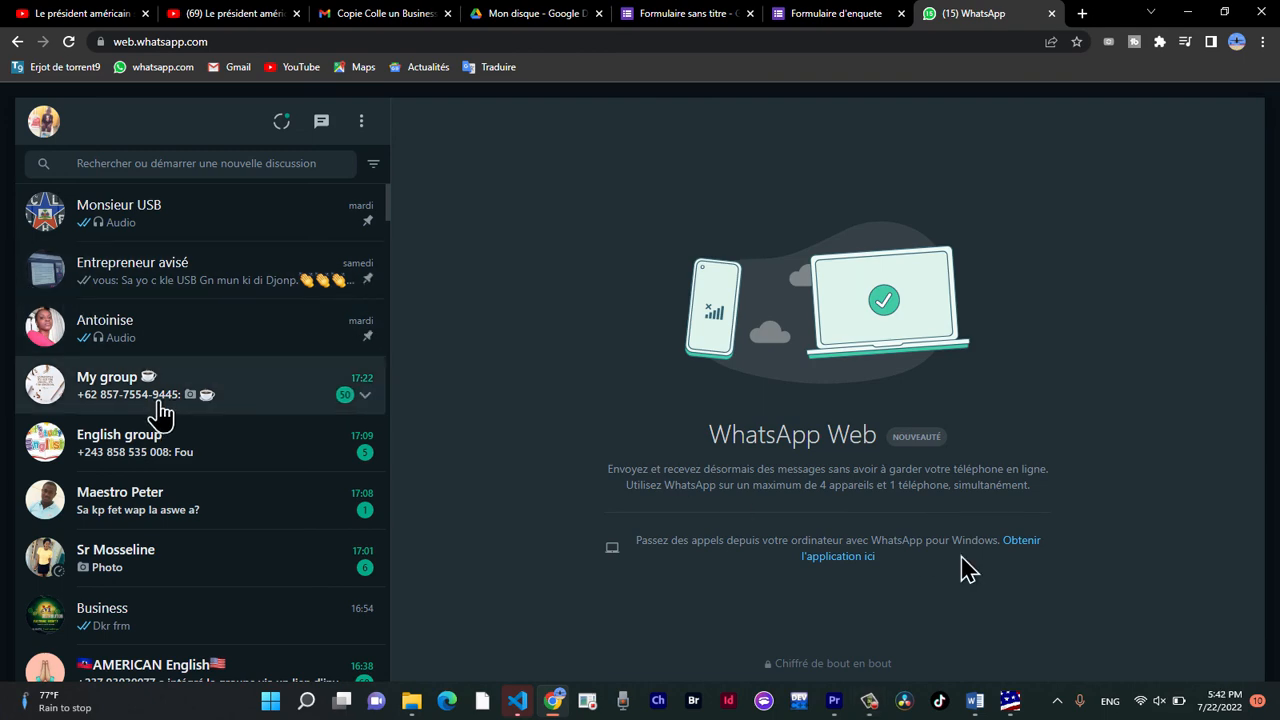
pyautogui.scroll(-1, 220, 508)
pyautogui.scroll(2, 220, 508)
pyautogui.scroll(-5, 220, 508)
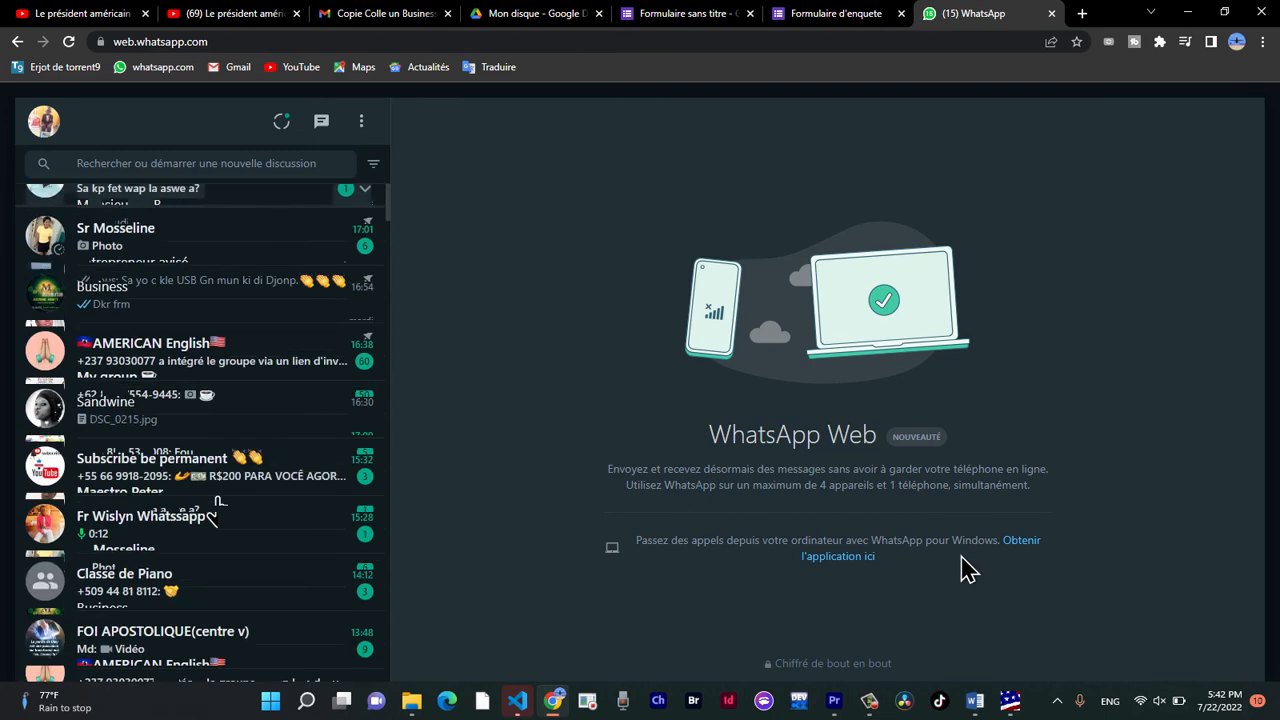
pyautogui.scroll(3, 220, 508)
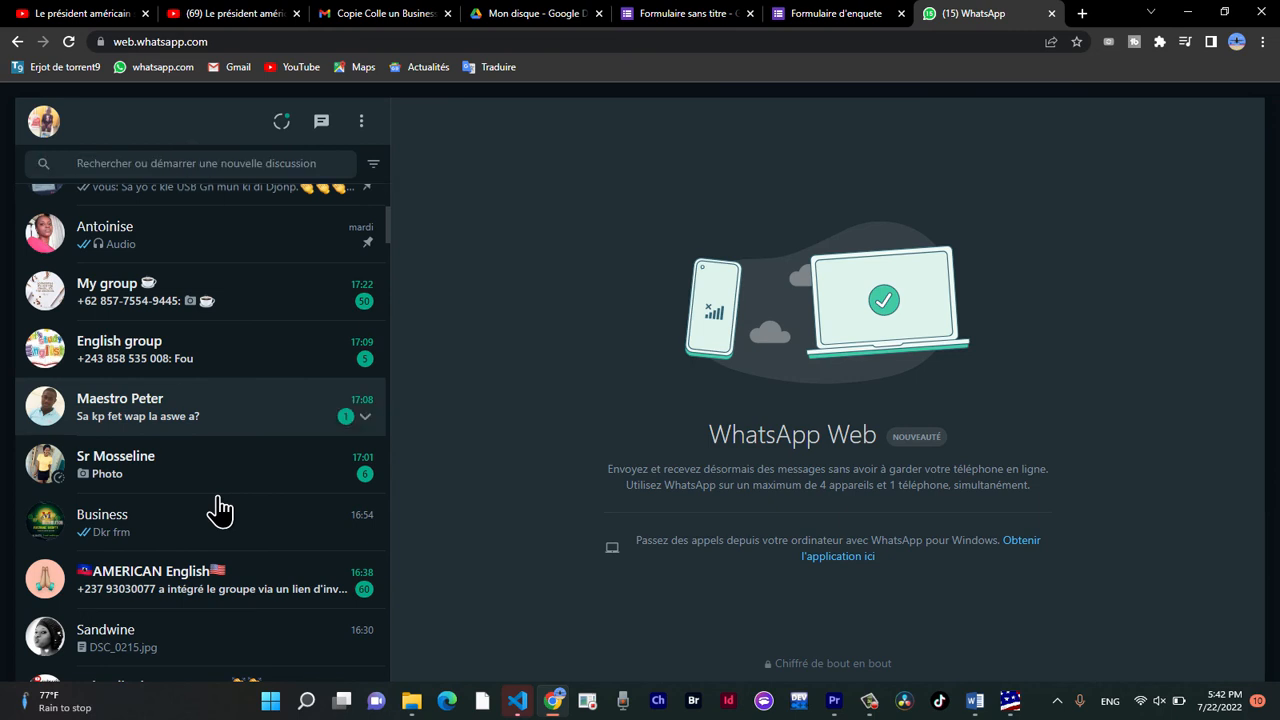
pyautogui.scroll(1, 220, 510)
pyautogui.click(185, 162)
pyautogui.write('be')
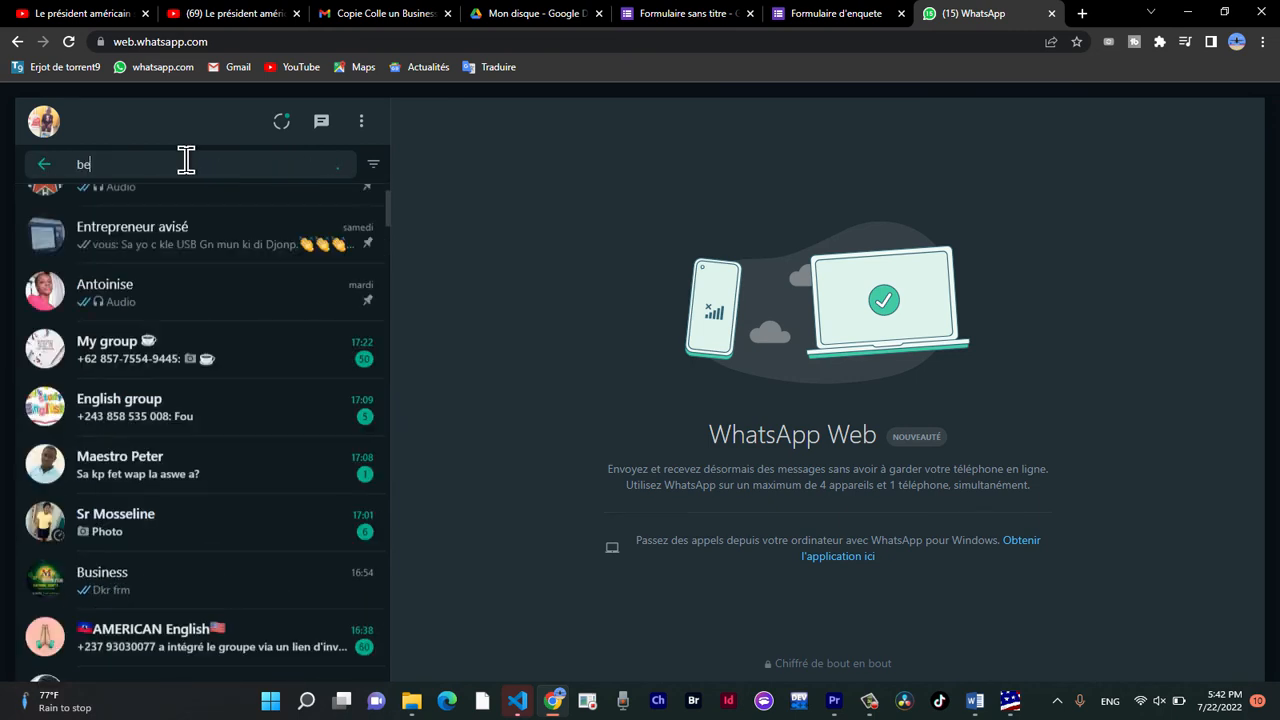
pyautogui.write('lo')
pyautogui.press('BackSpace')
pyautogui.write('o')
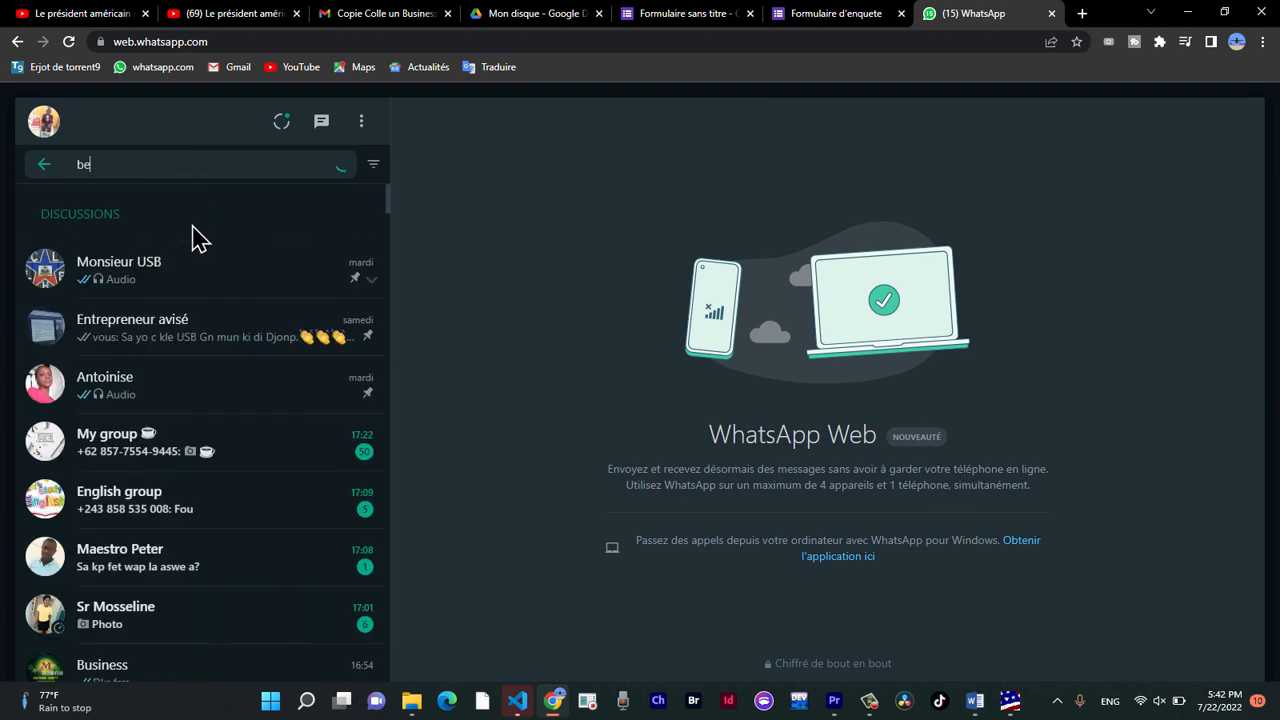
pyautogui.press('BackSpace')
pyautogui.press('BackSpace')
pyautogui.click(206, 270)
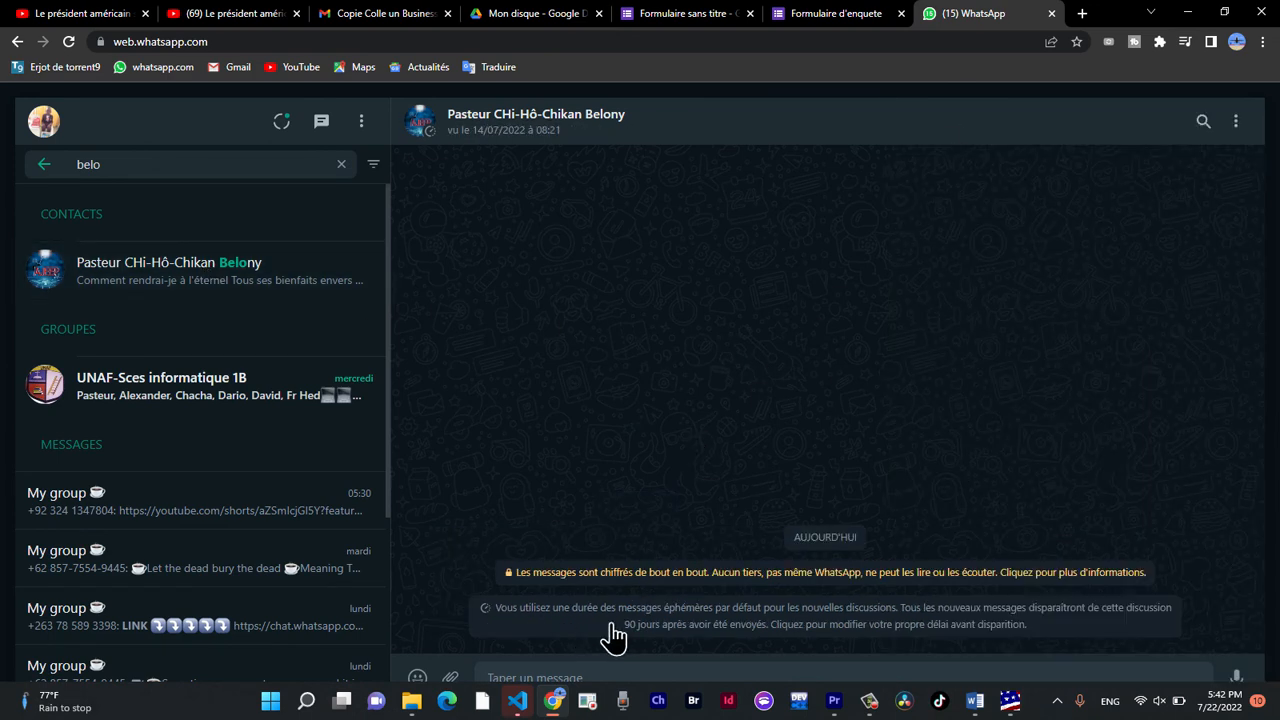
# Paste the copied form link into the recipient's WhatsApp chat and send it.
pyautogui.press('super')
pyautogui.press('super')
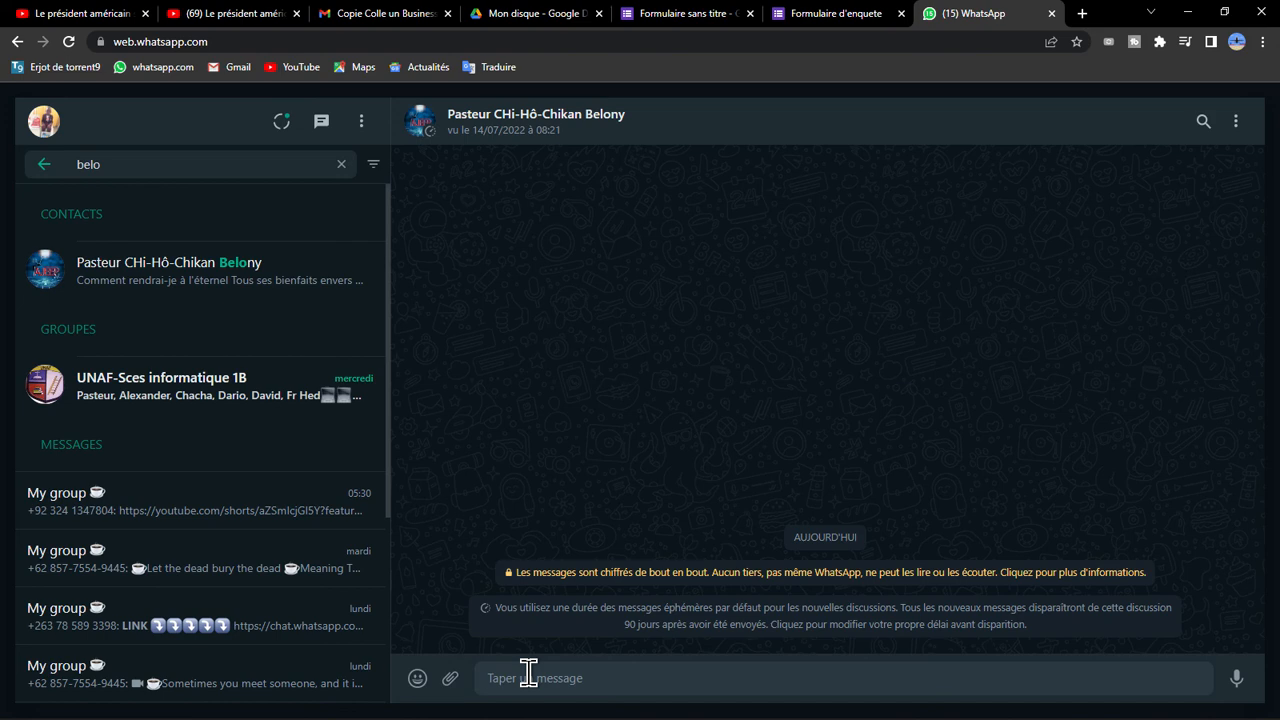
pyautogui.write('https://docs.google.com/forms/d/e/1FAIpQLScHV29638Io7WFbZT__7WyXQwFneSEMo4FRW_pSsqASrKBcUg/viewform?usp=sf_link')
pyautogui.click(1236, 678)
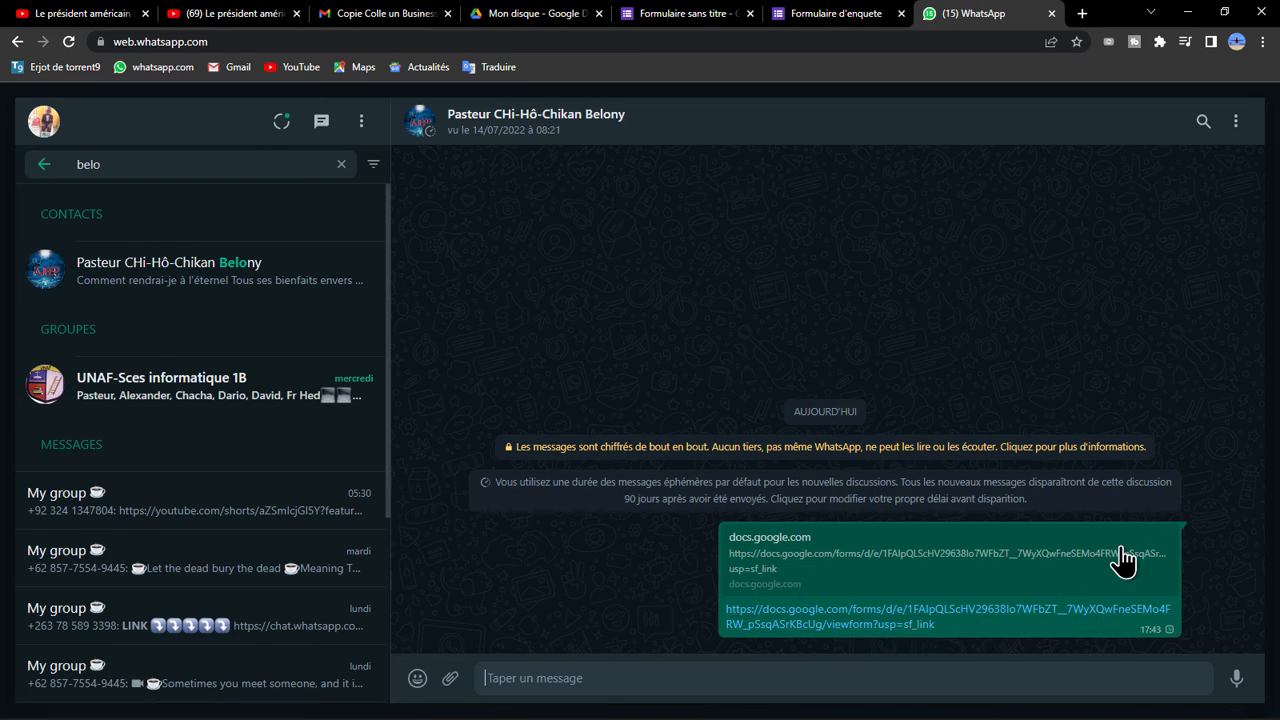
# Open the form from the link sent in the chat to examine its questions, and close the editor's send dialog.
pyautogui.click(921, 616)
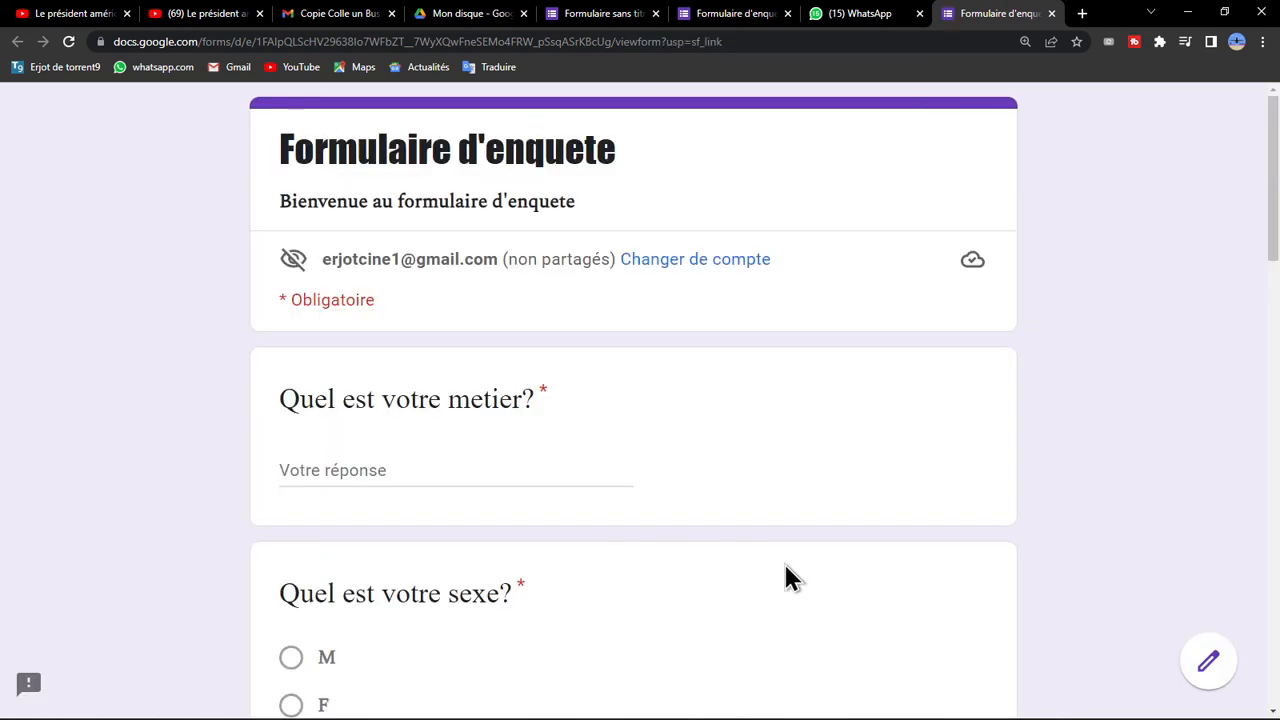
pyautogui.scroll(-9, 596, 517)
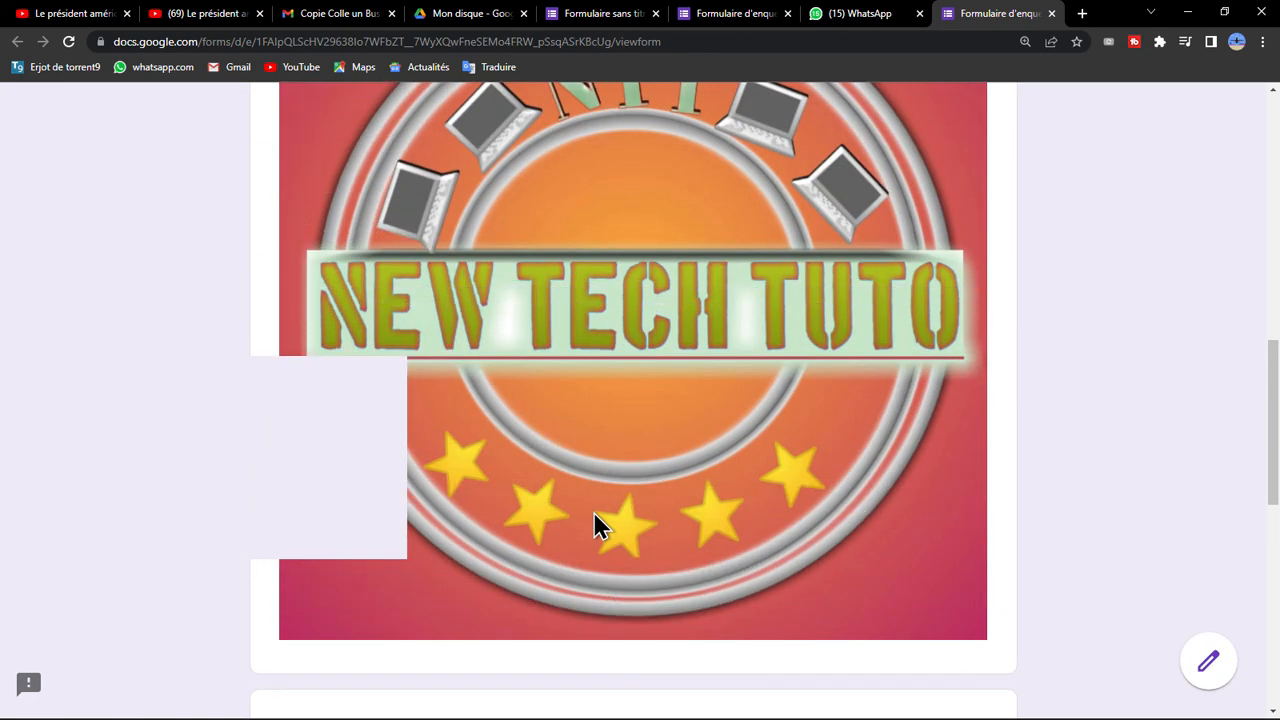
pyautogui.scroll(-4, 593, 511)
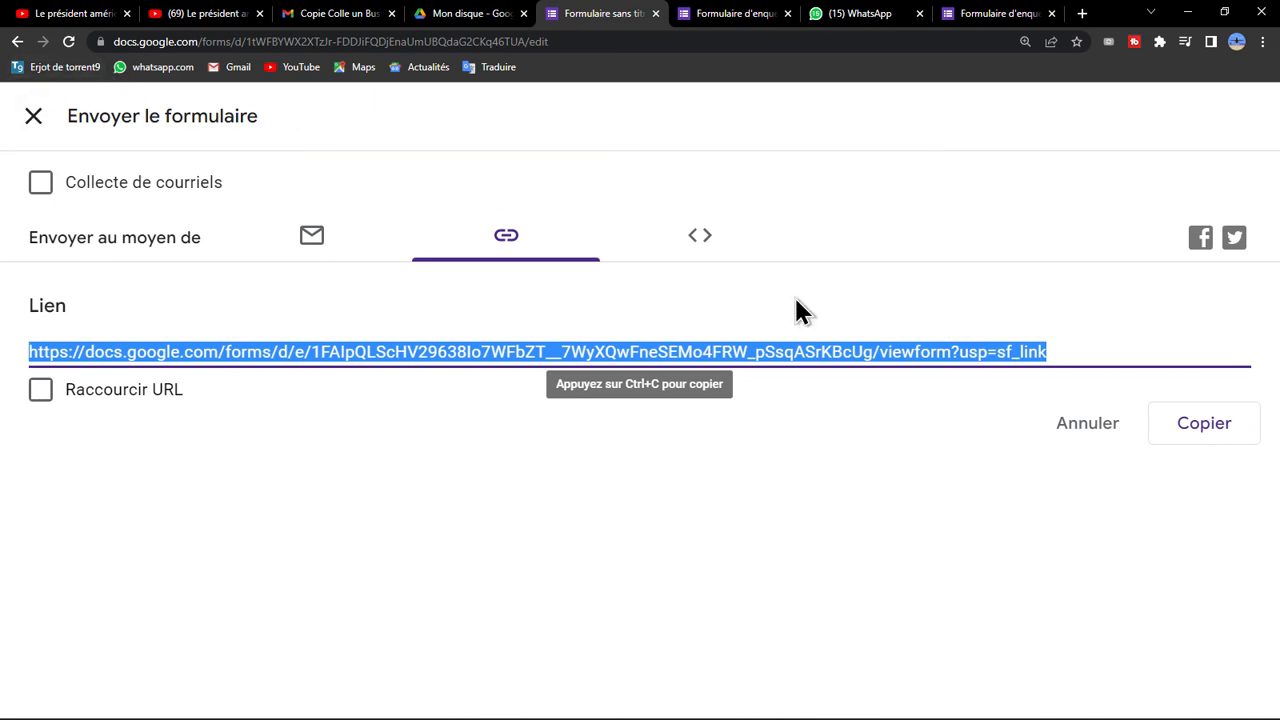
pyautogui.click(34, 117)
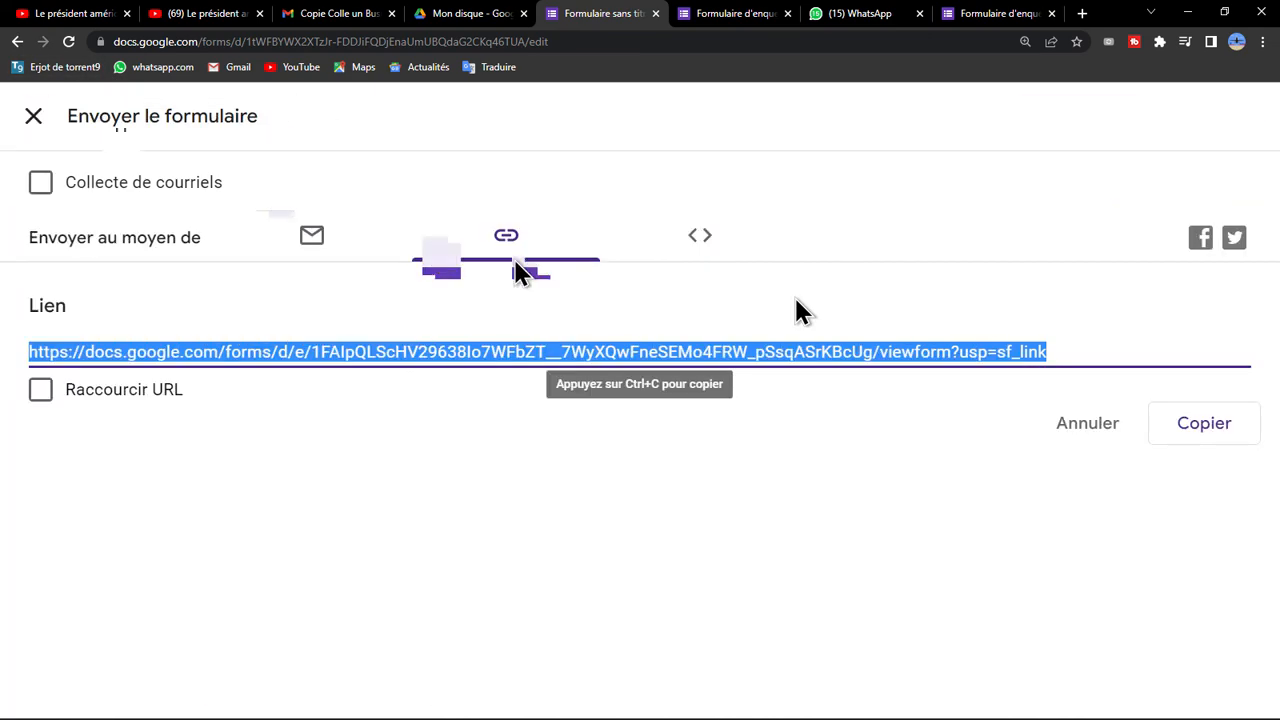